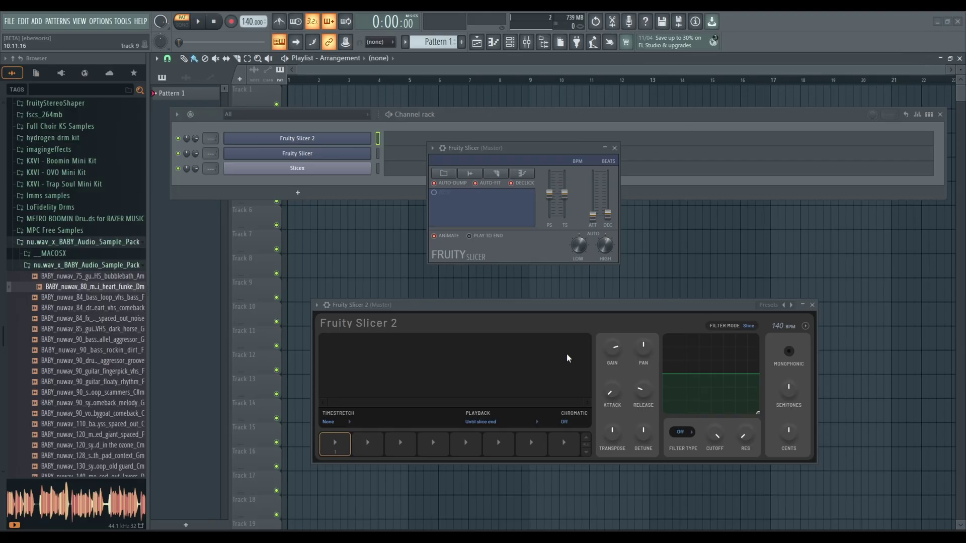
Step: Arrange the plugin windows so Fruity Slicer sits clear above Fruity Slicer 2
left_click_drag(528, 149, 487, 147)
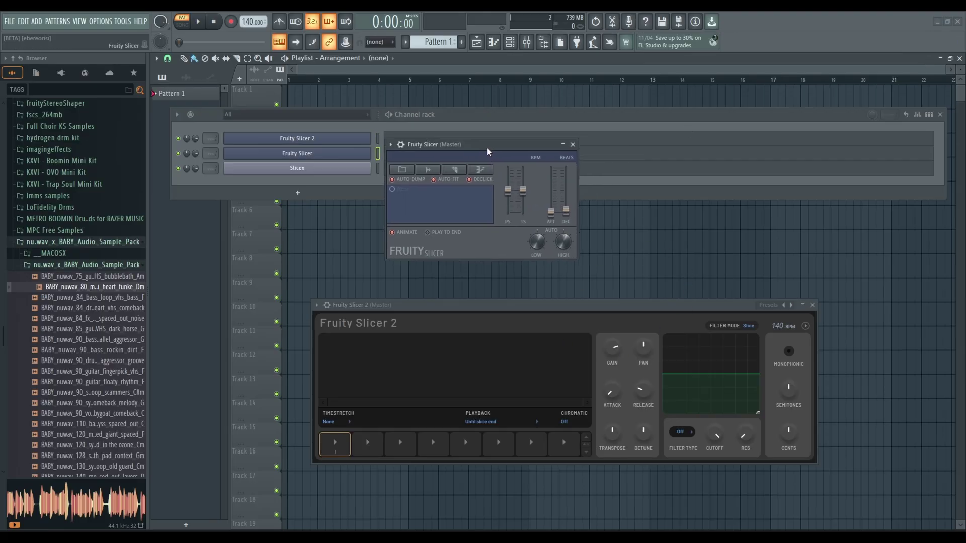
mouse_move(476, 305)
left_mouse_down()
mouse_move(455, 306)
mouse_move(470, 323)
left_mouse_up()
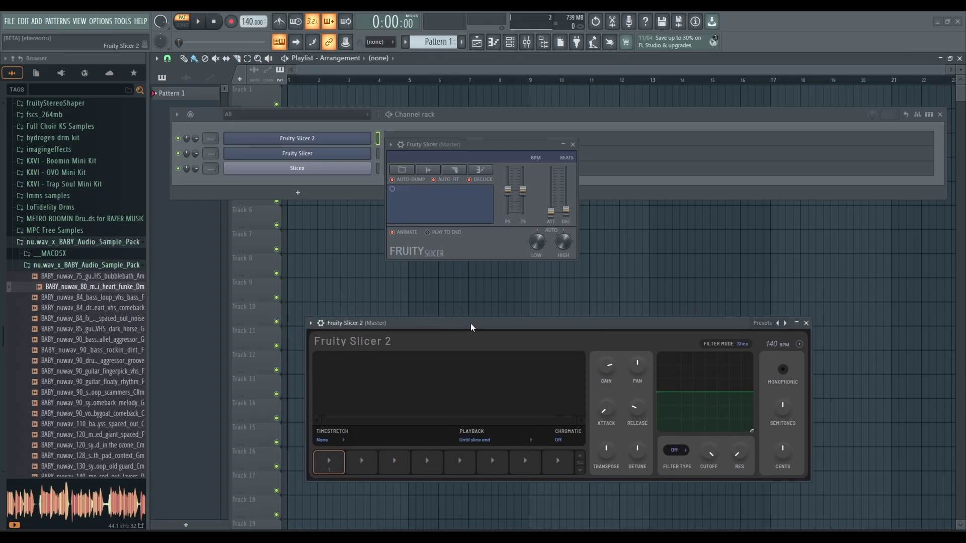
left_click_drag(459, 142, 546, 180)
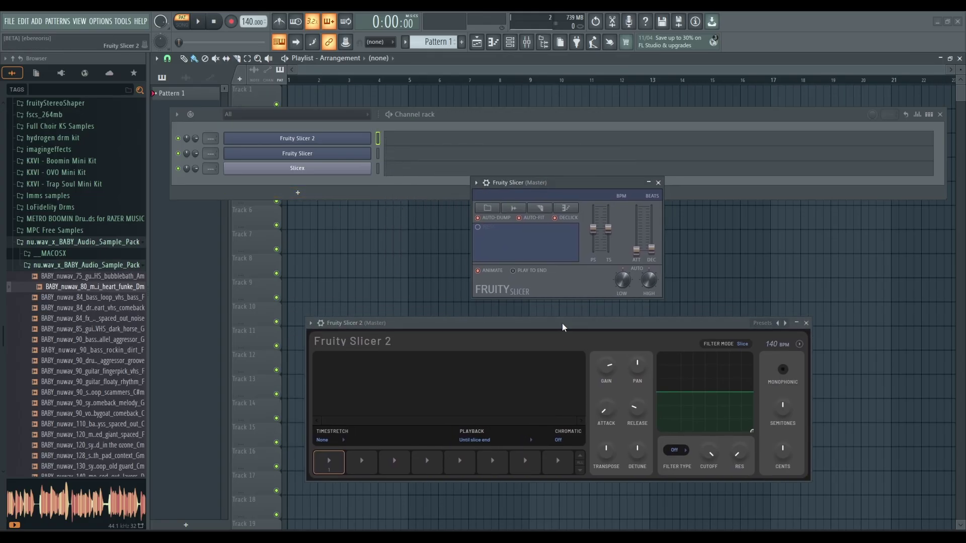
left_click_drag(562, 323, 567, 322)
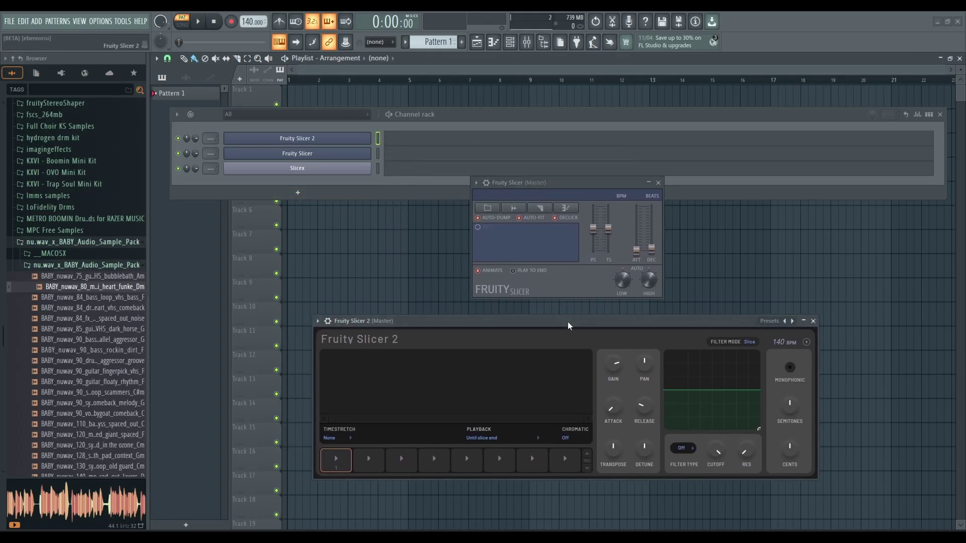
Step: Open the Slicex channel's plugin window to look at it, and close it again
left_click(303, 170)
left_click_drag(267, 92, 649, 134)
left_click(324, 144)
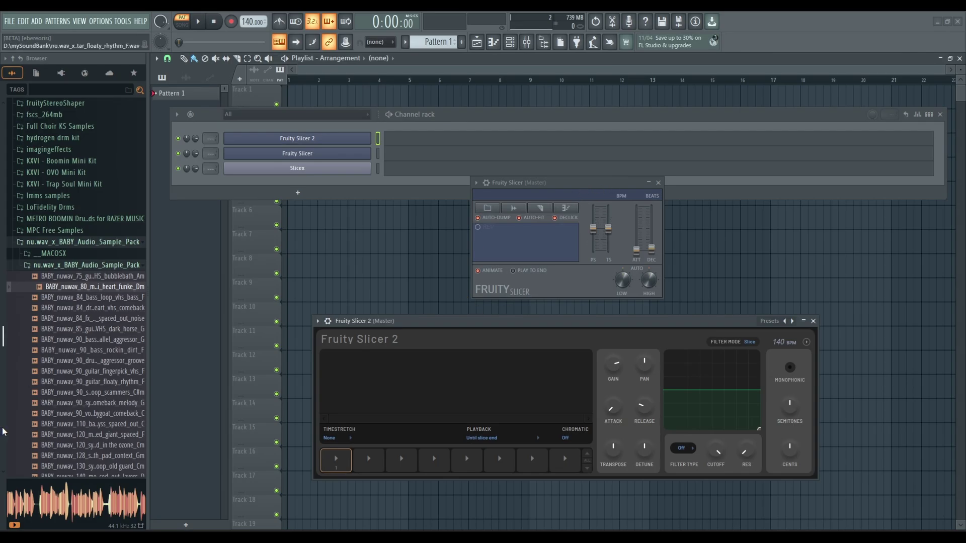
Step: Load the sample BABY_nuwav_80_music_loop_i_heart_funke_Dm into Fruity Slicer 2 and page down through its slice pads
left_click_drag(102, 293, 435, 410)
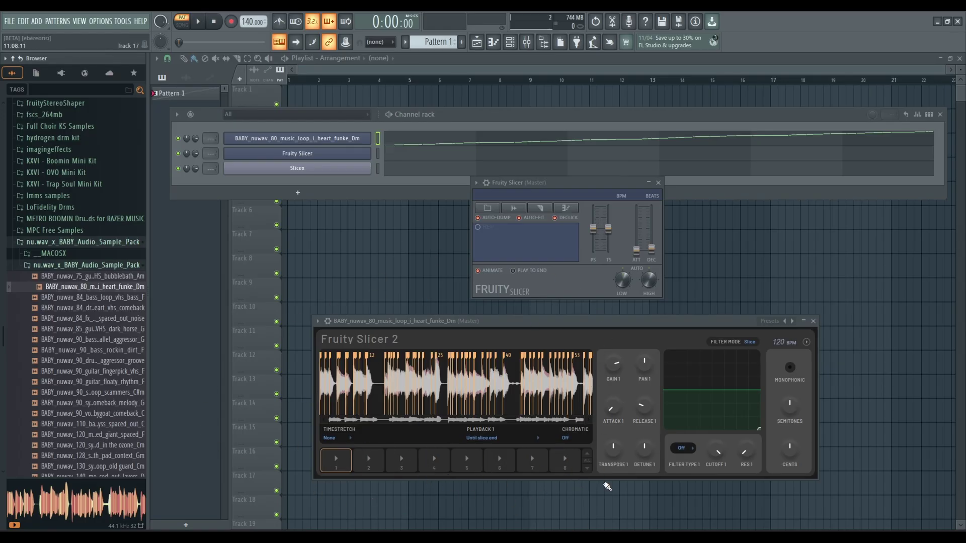
left_click(590, 473)
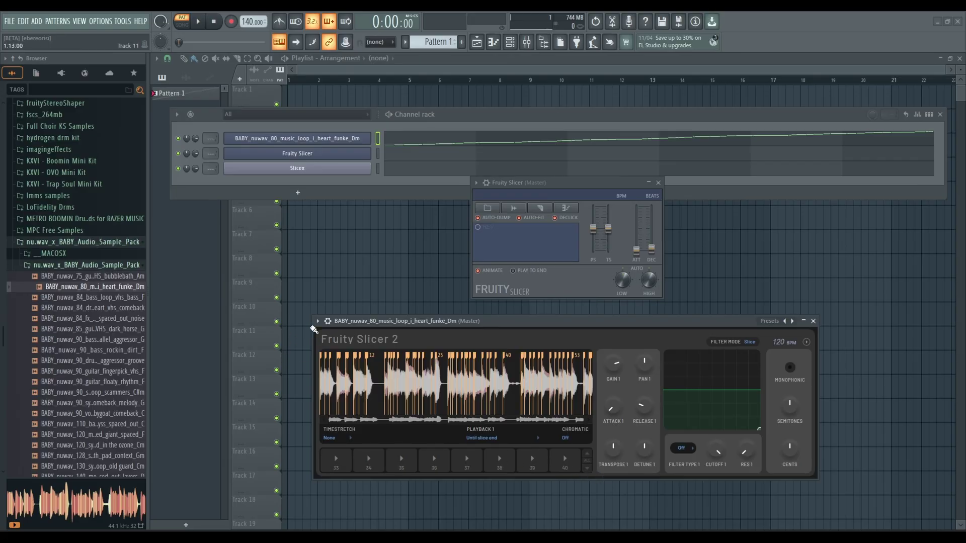
Step: Scale the Fruity Slicer 2 interface to 125% and close the original Fruity Slicer window
left_click(316, 322)
mouse_move(397, 496)
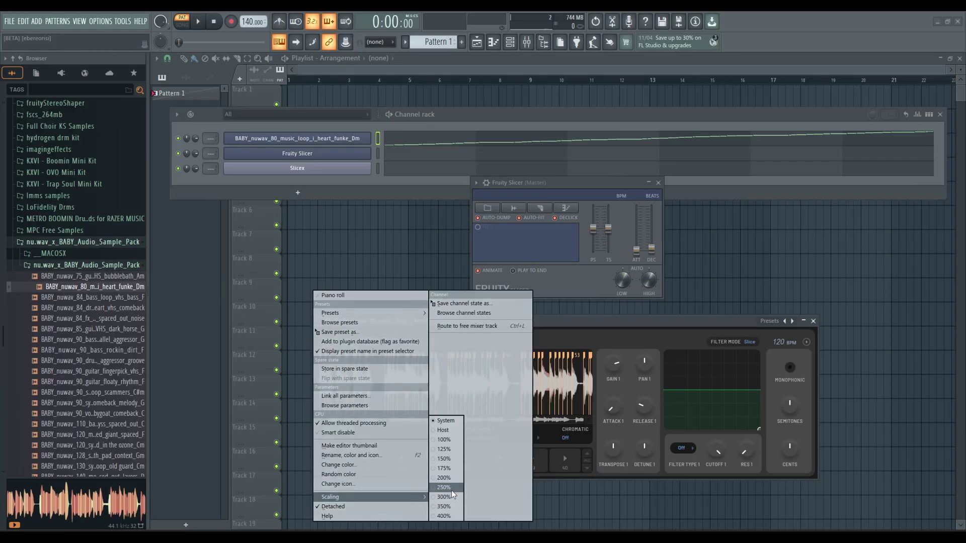
left_click(451, 489)
left_click_drag(481, 332, 342, 275)
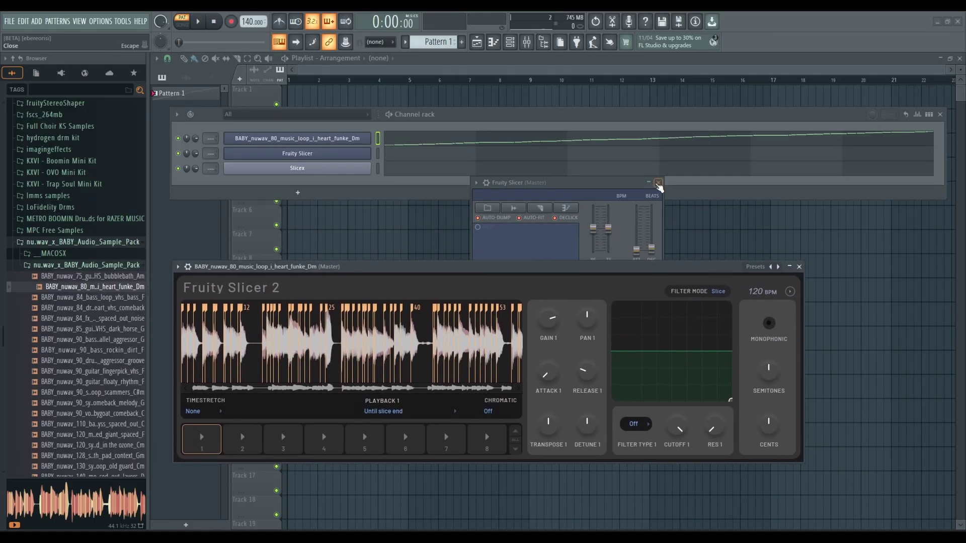
left_click(658, 182)
Step: Scale the Fruity Slicer 2 interface to 150%
left_click(178, 267)
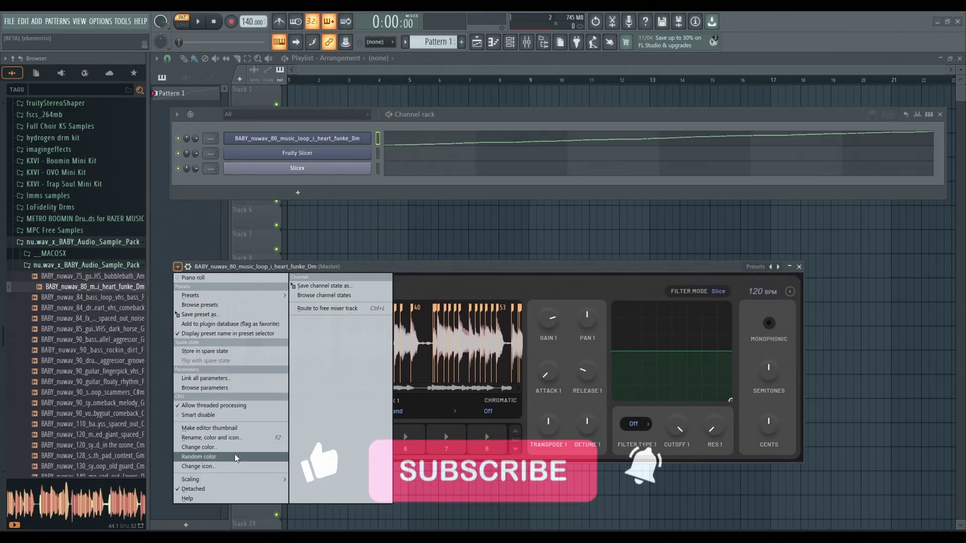
mouse_move(254, 479)
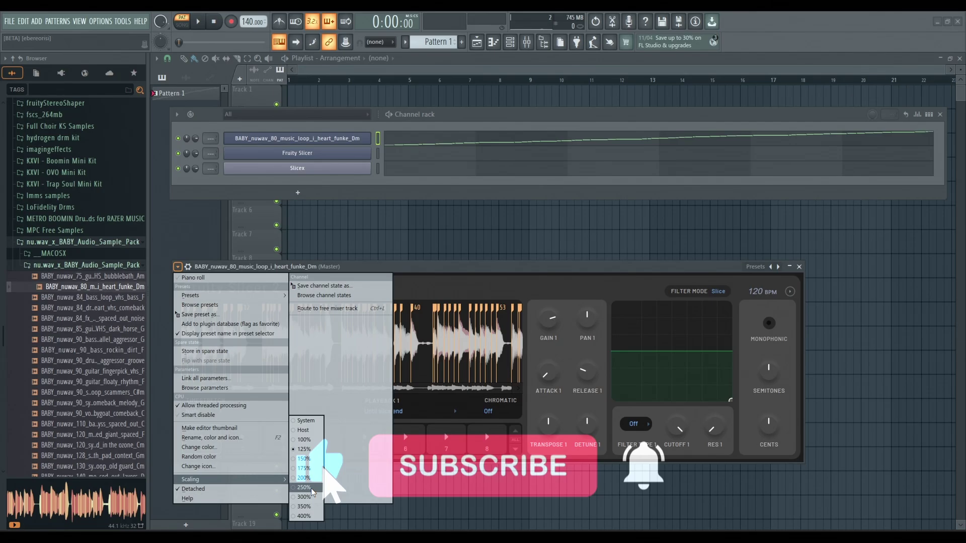
left_click(304, 459)
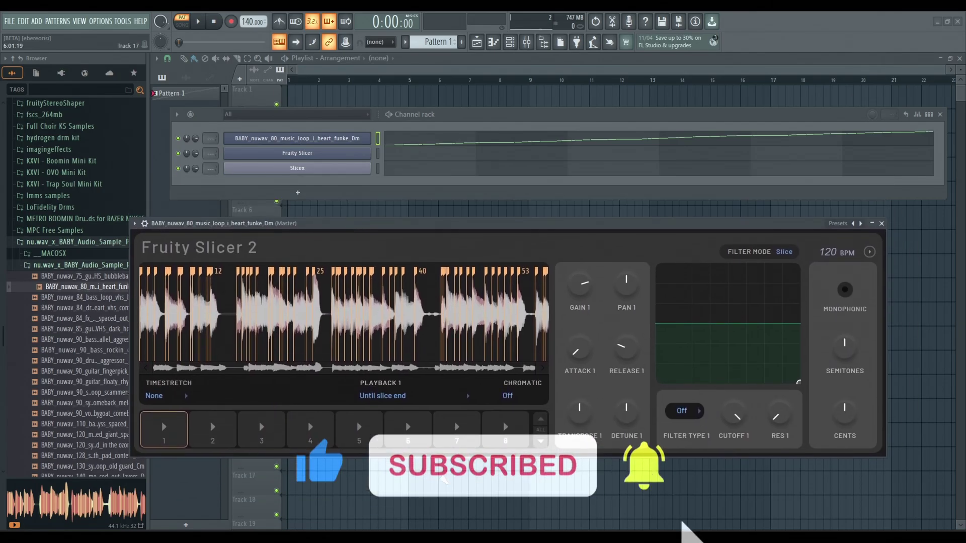
Step: Page down through the Fruity Slicer 2 slice pads to review the later slices
left_click(541, 444)
left_click(541, 444)
left_click(542, 445)
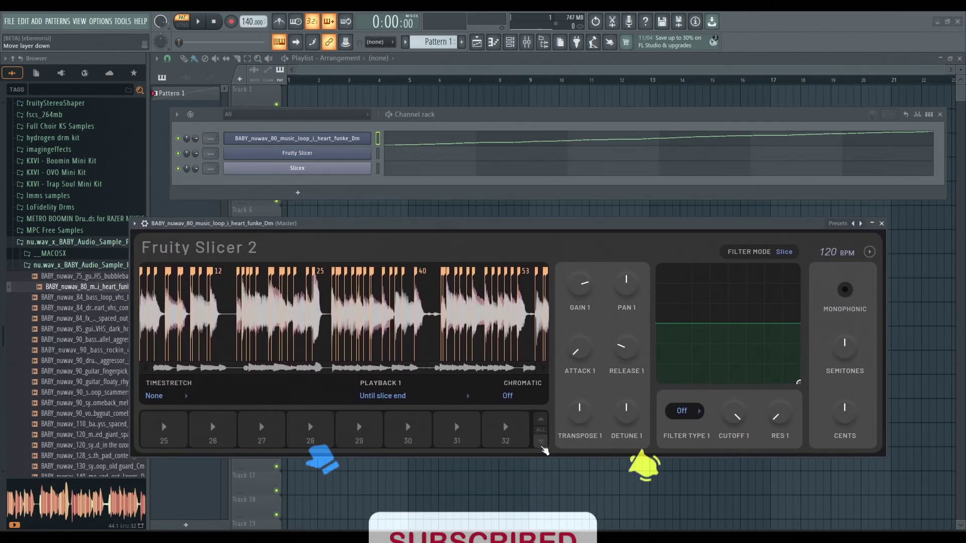
left_click(542, 442)
left_click(541, 443)
left_click(541, 442)
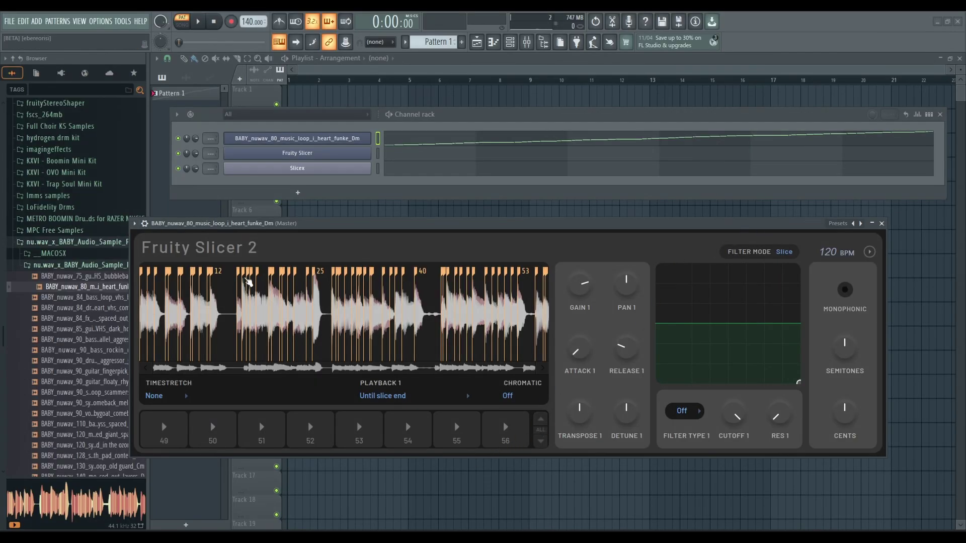
Step: Re-slice the loaded loop with Dull auto-slicing and return to the first page of slice pads
left_click(870, 252)
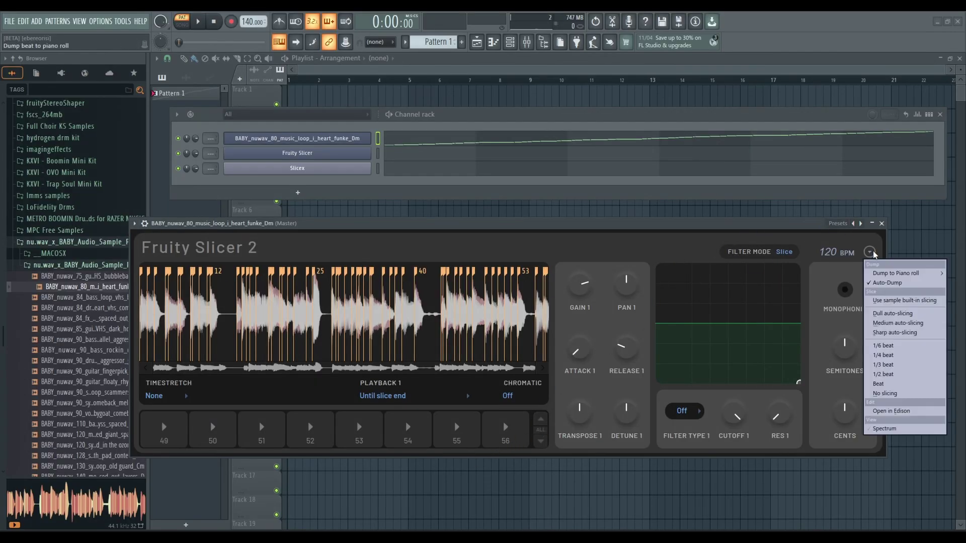
left_click(894, 315)
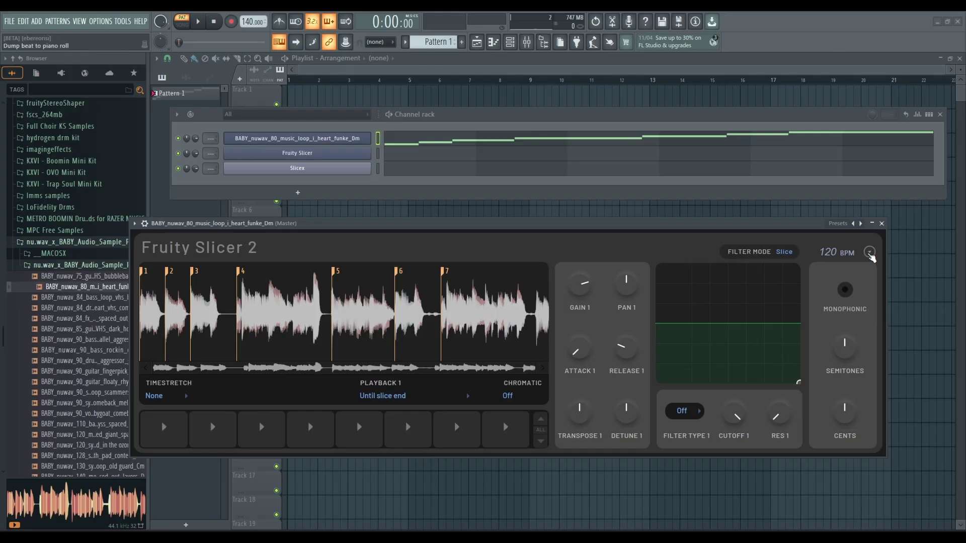
left_click(870, 252)
left_click(893, 314)
left_click(544, 418)
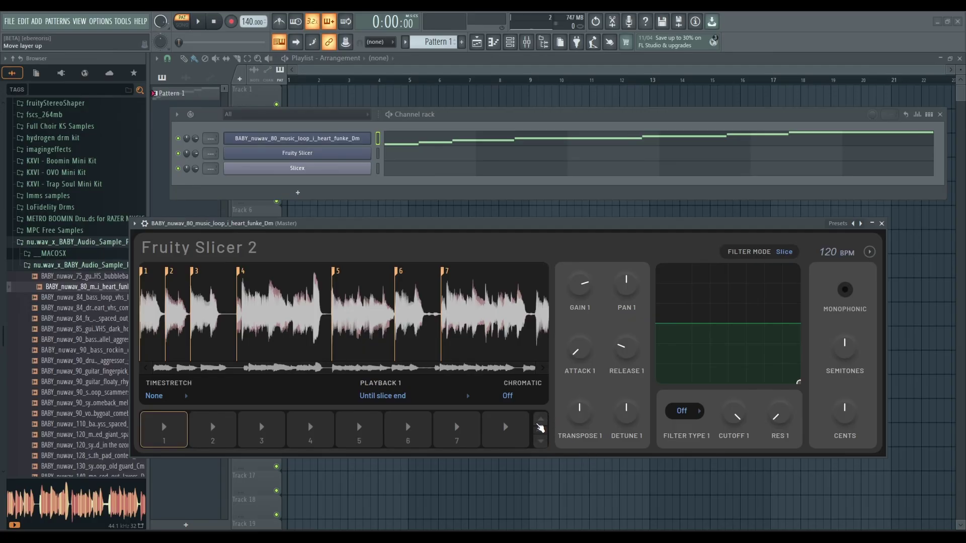
Step: Preview slices 1, 2 and 3 of the loop and shift the Fruity Slicer 2 window slightly
left_click(175, 426)
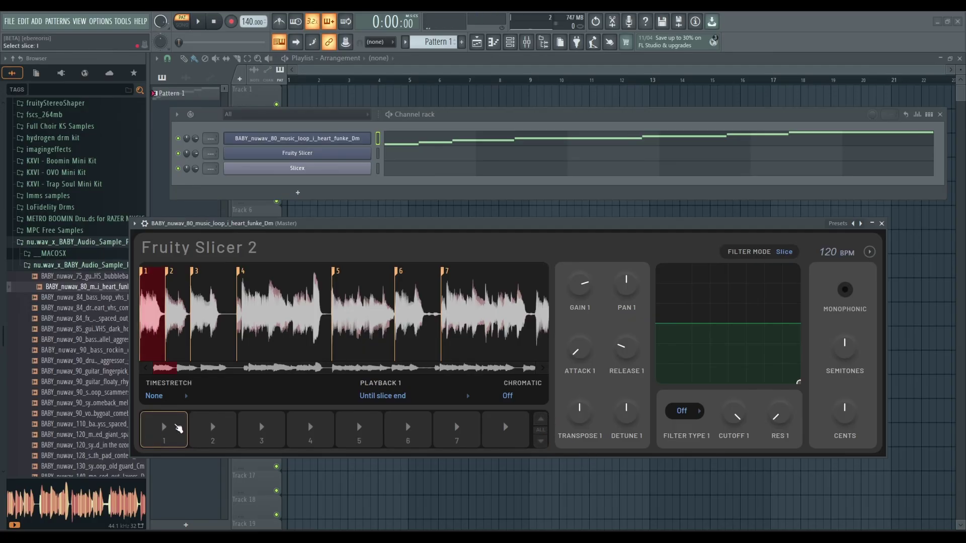
left_click(196, 429)
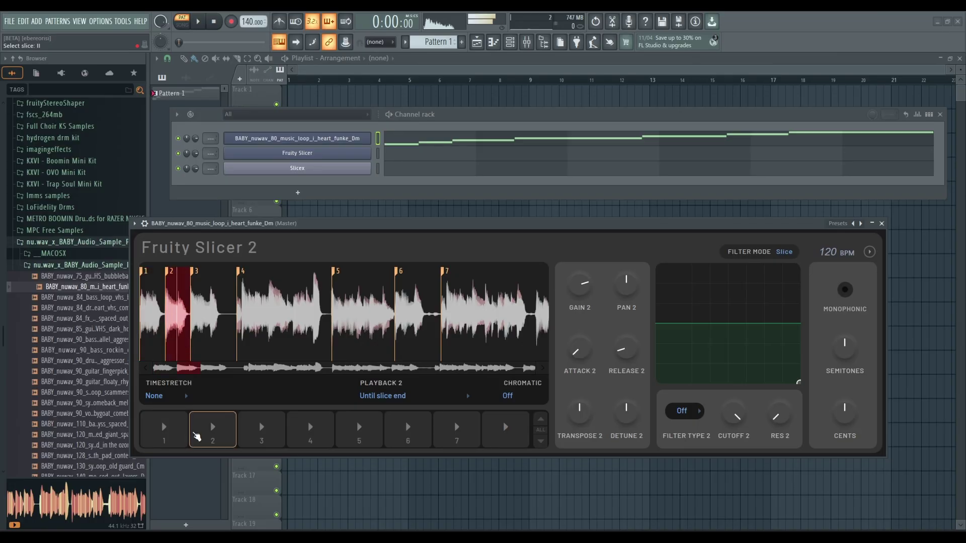
left_click(282, 434)
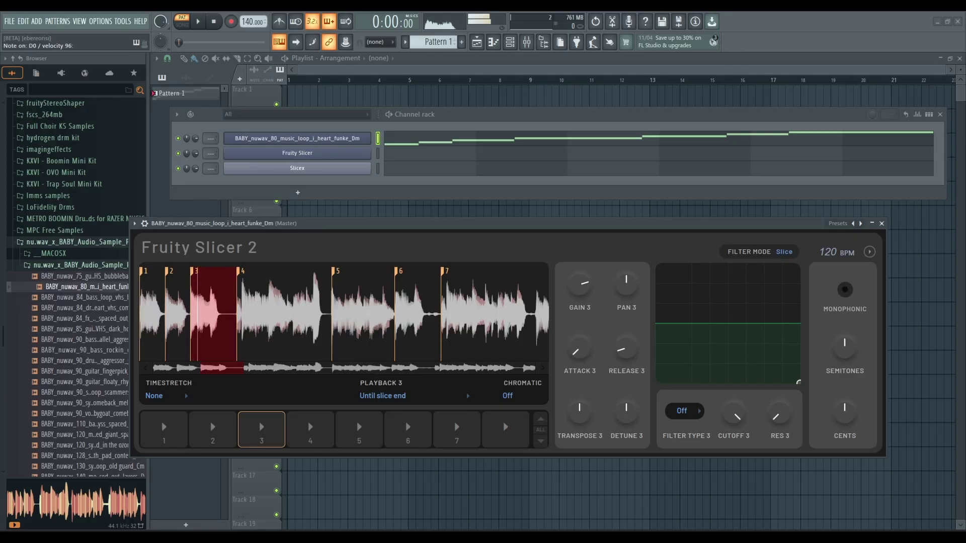
left_click_drag(370, 227, 346, 234)
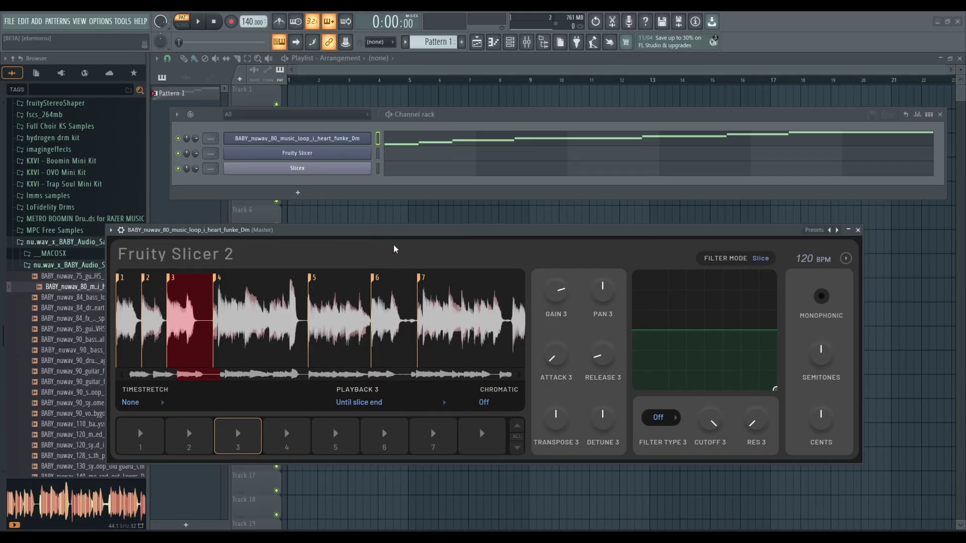
left_click_drag(385, 236, 416, 225)
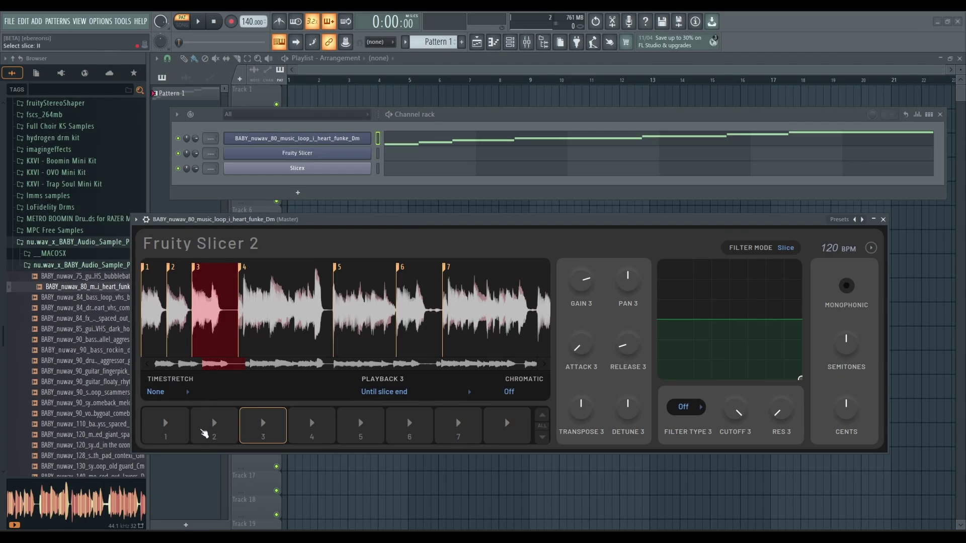
Step: Set the time stretch mode to Simple and preview slice 1 with it
left_click(188, 428)
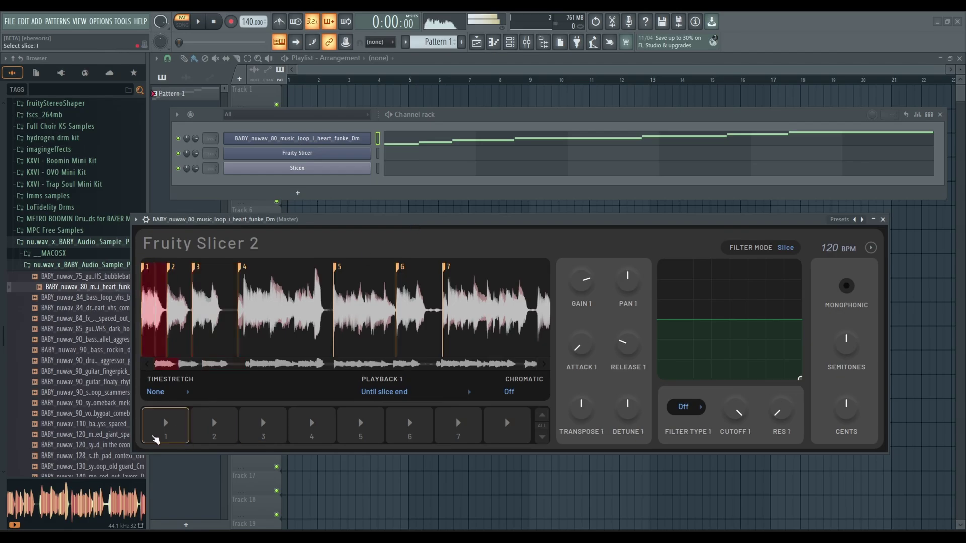
left_click(187, 392)
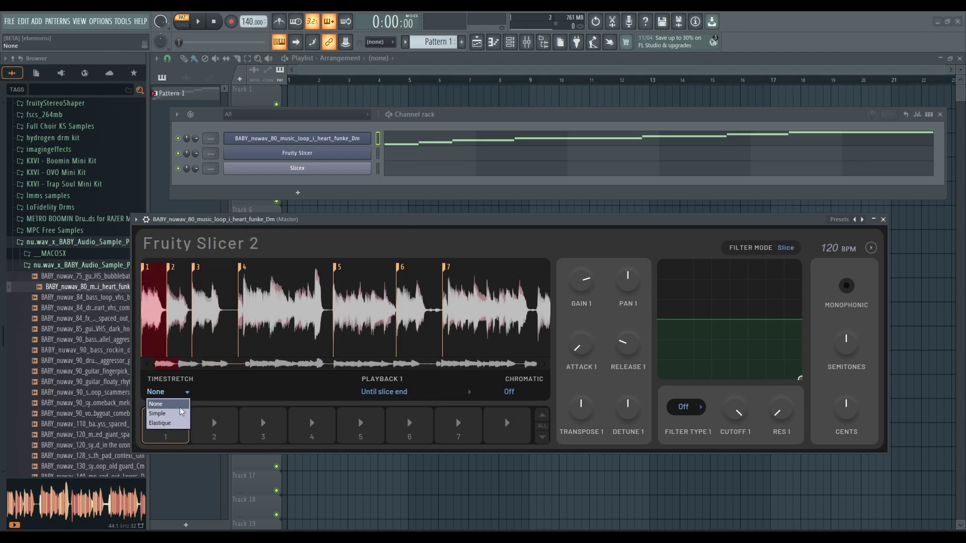
left_click(161, 406)
left_click(168, 422)
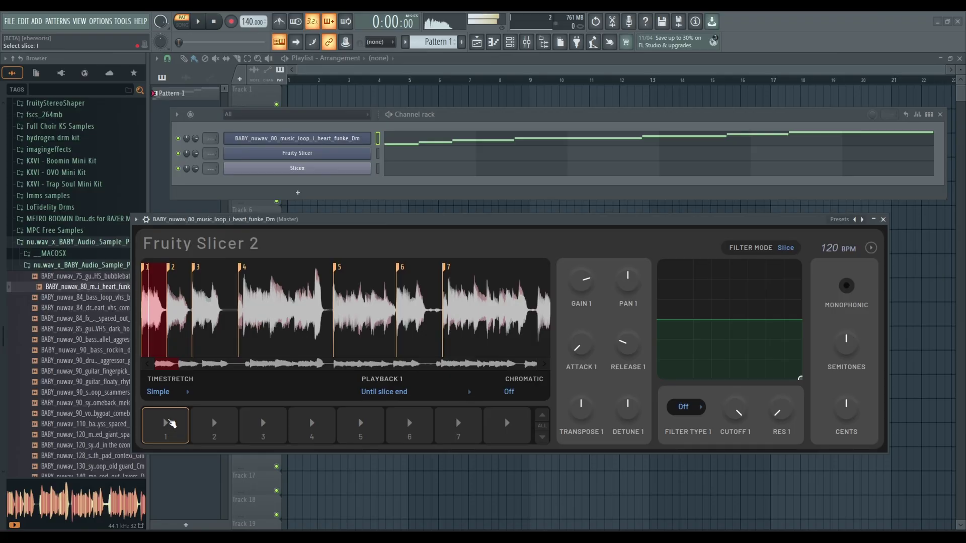
left_click(170, 421)
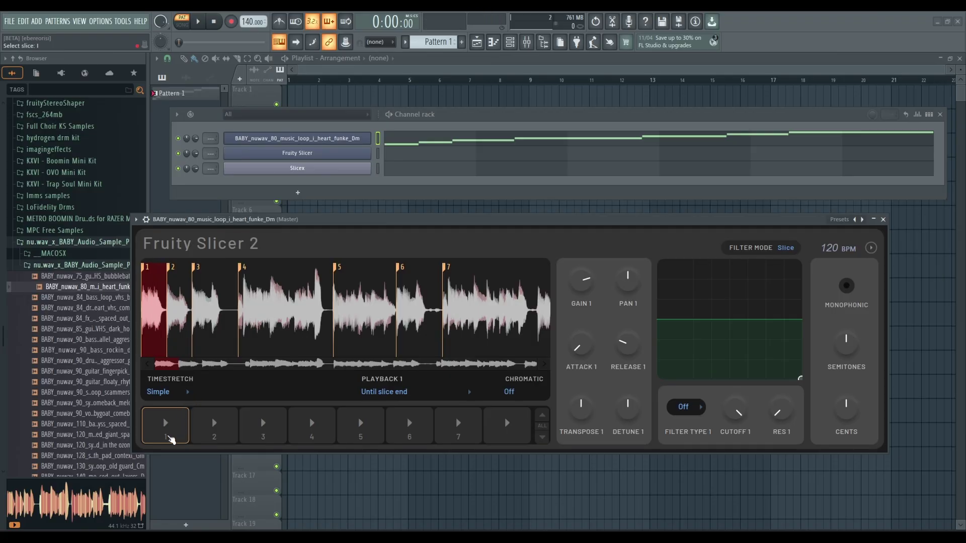
Step: Compare slice 1 with the time stretch mode on None and on Elastique
left_click(187, 392)
left_click(156, 398)
left_click(174, 420)
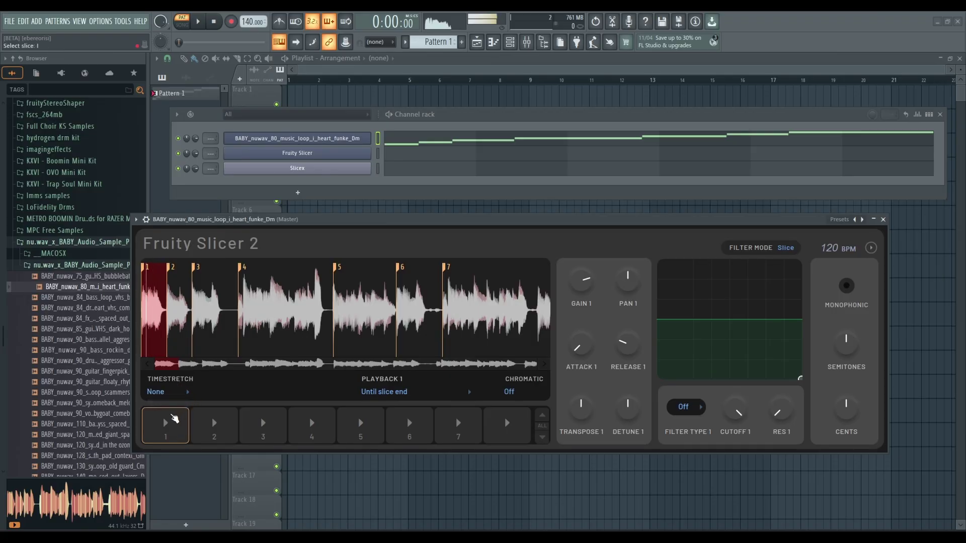
left_click(187, 391)
left_click(160, 417)
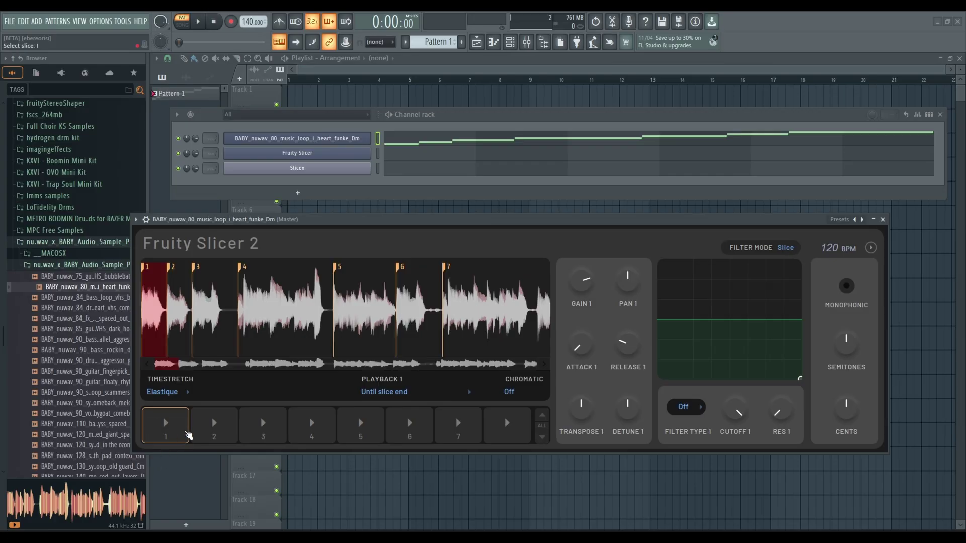
left_click(188, 435)
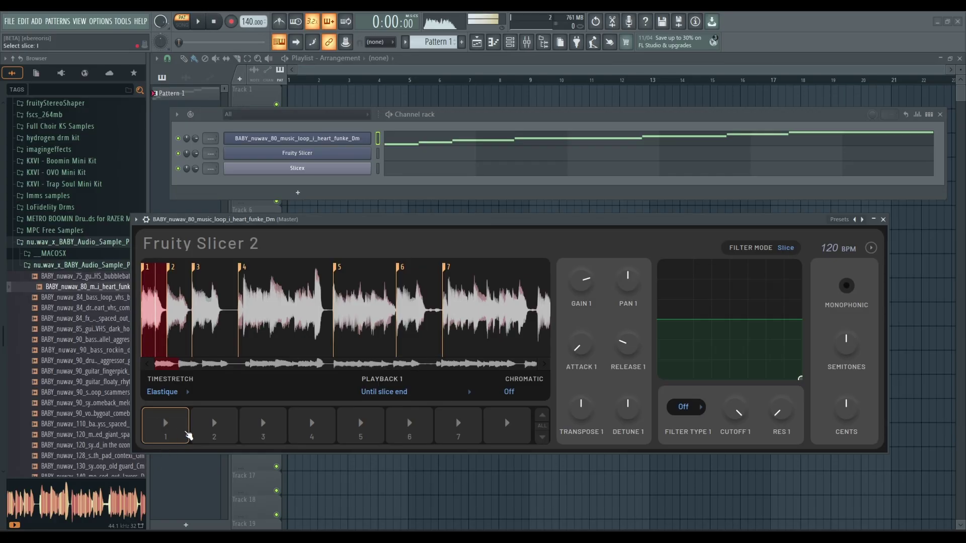
Step: Switch the time stretch mode back to None and play slice 1
left_click(187, 397)
left_click(156, 399)
left_click(178, 434)
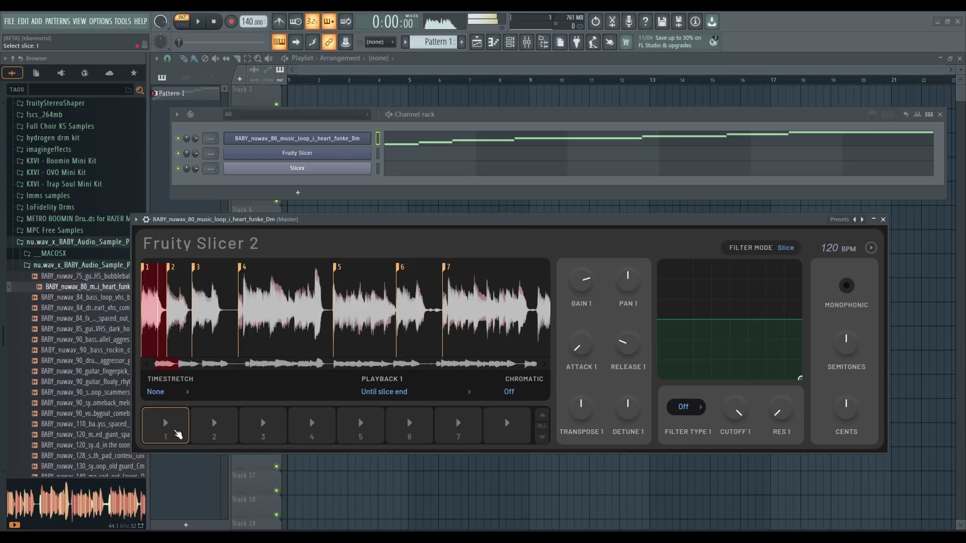
Step: Audition slices 1, 2 and 3 individually, ending on slice 1
left_click(184, 430)
left_click(207, 429)
left_click(186, 427)
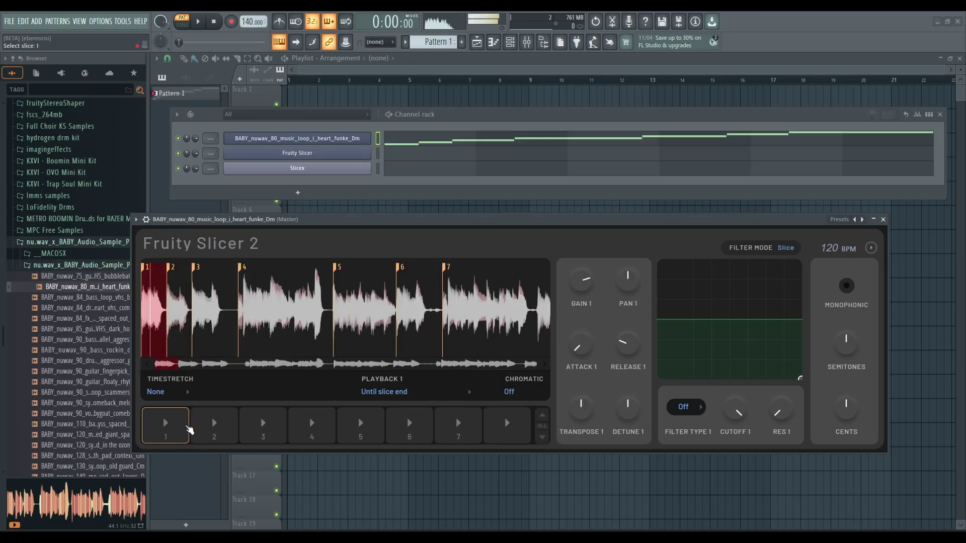
left_click(224, 426)
left_click(264, 427)
left_click(185, 432)
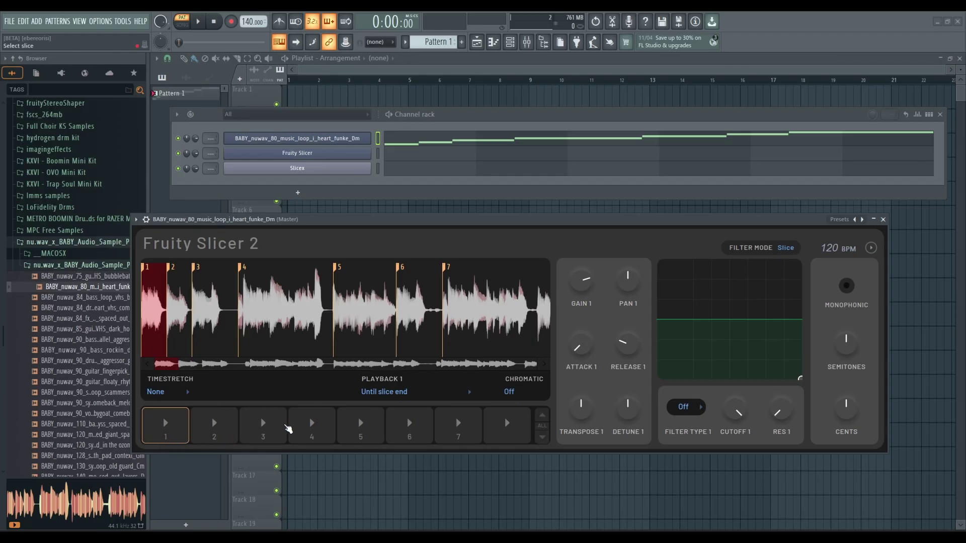
left_click(254, 432)
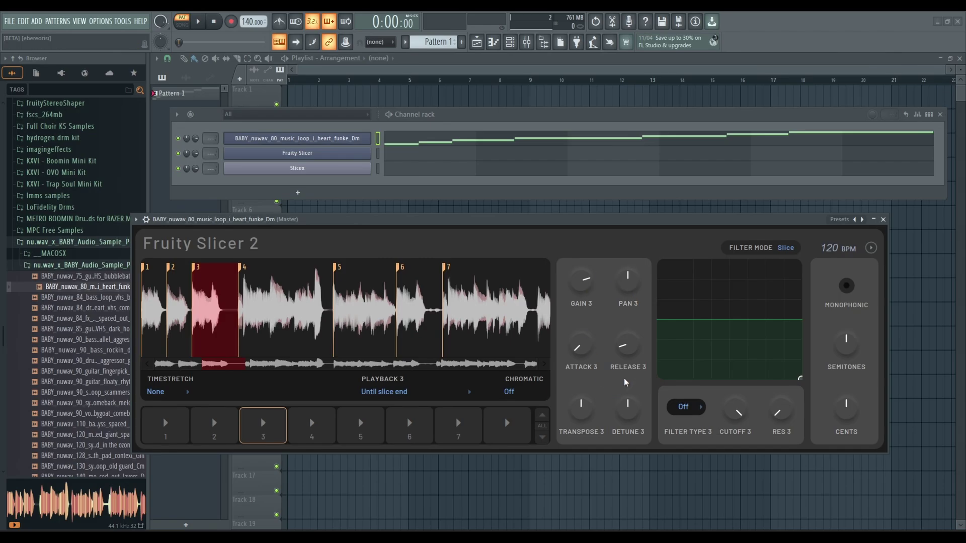
left_click(171, 434)
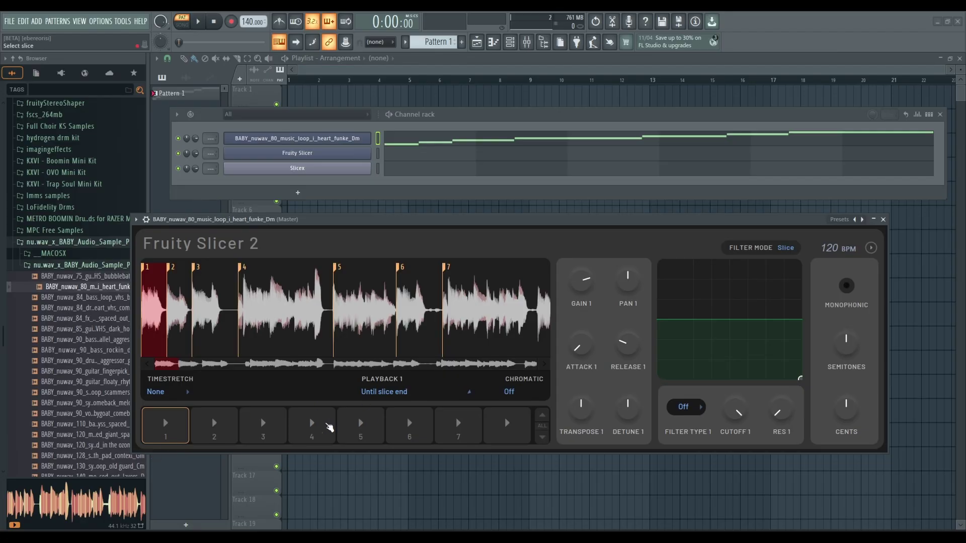
Step: Raise the transpose of slice 1 and preview its changed pitch
left_click(172, 429)
left_click_drag(581, 406, 581, 400)
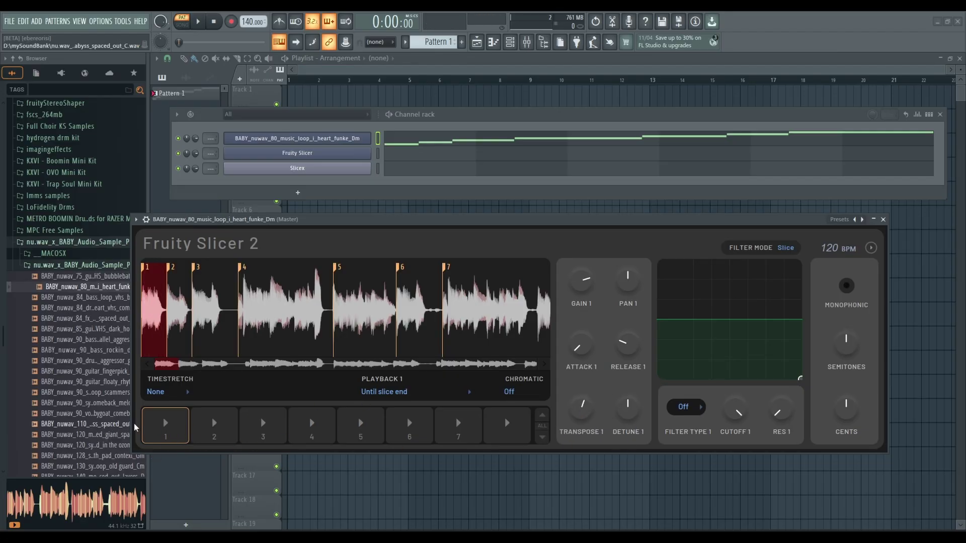
left_click(165, 426)
left_click(162, 437)
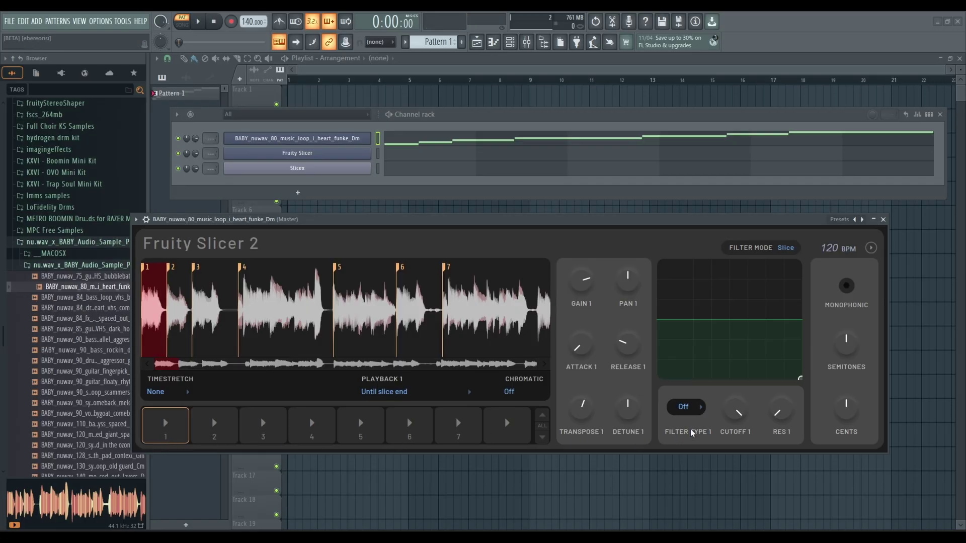
left_click(177, 435)
left_click_drag(582, 406, 583, 398)
Step: Switch the time stretch mode to Simple and on to Elastique, and play slice 1
left_click(162, 392)
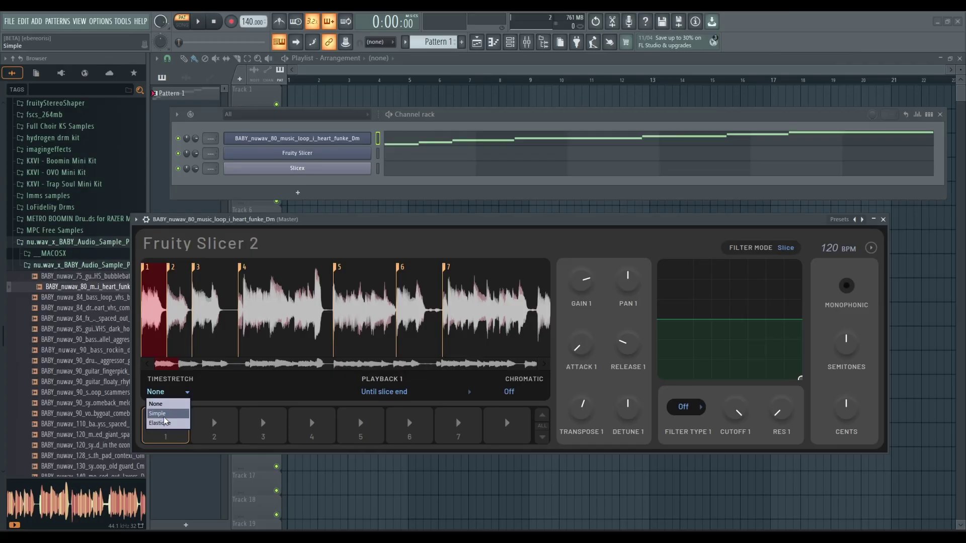
left_click(166, 413)
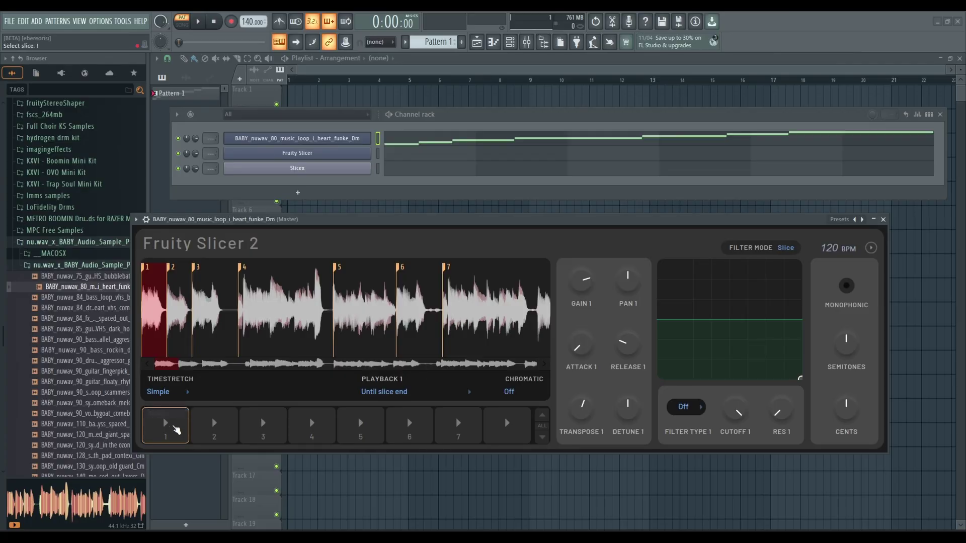
left_click(162, 393)
left_click(167, 423)
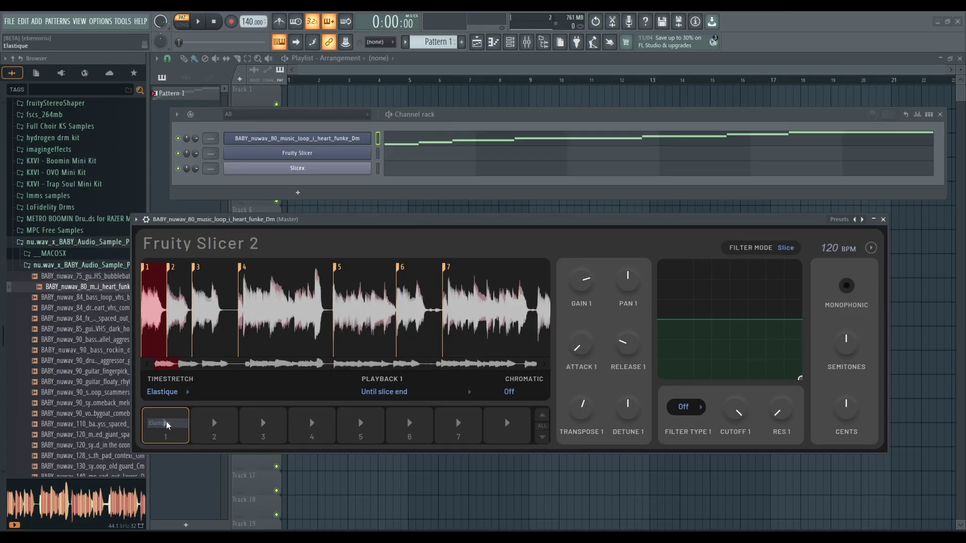
left_click(170, 432)
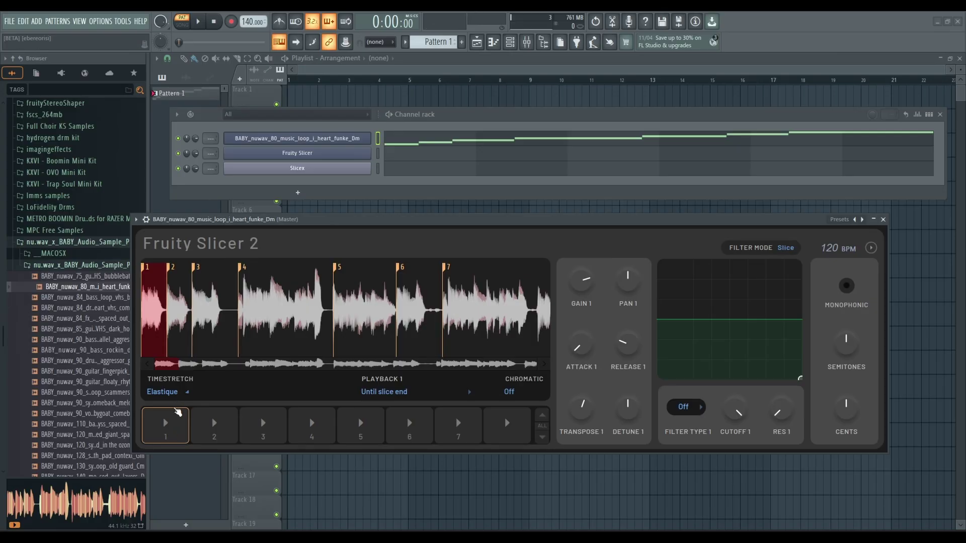
Step: Lower the transpose of slice 1 and play slices 1 and 2 alternately to compare their sound
left_click(186, 424)
left_click(166, 417)
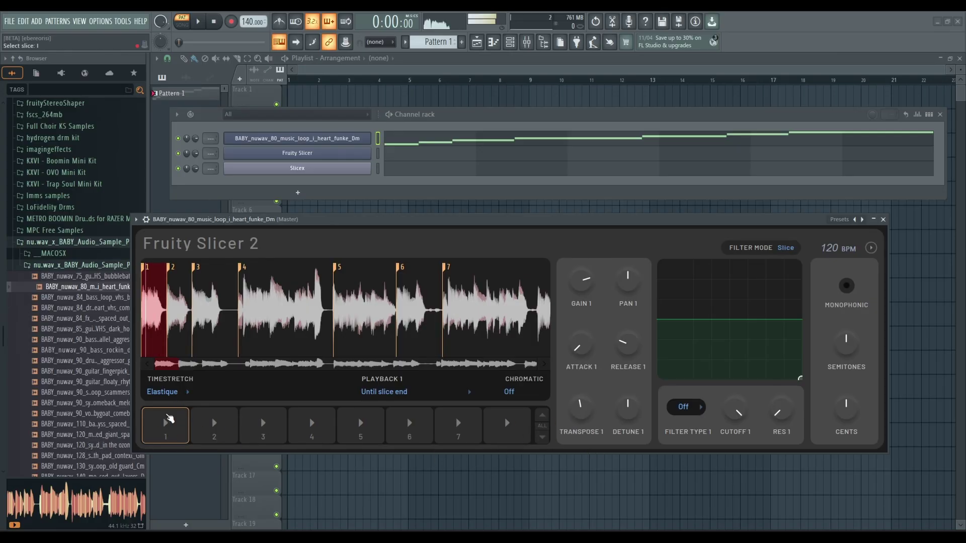
left_click(201, 424)
left_click(146, 429)
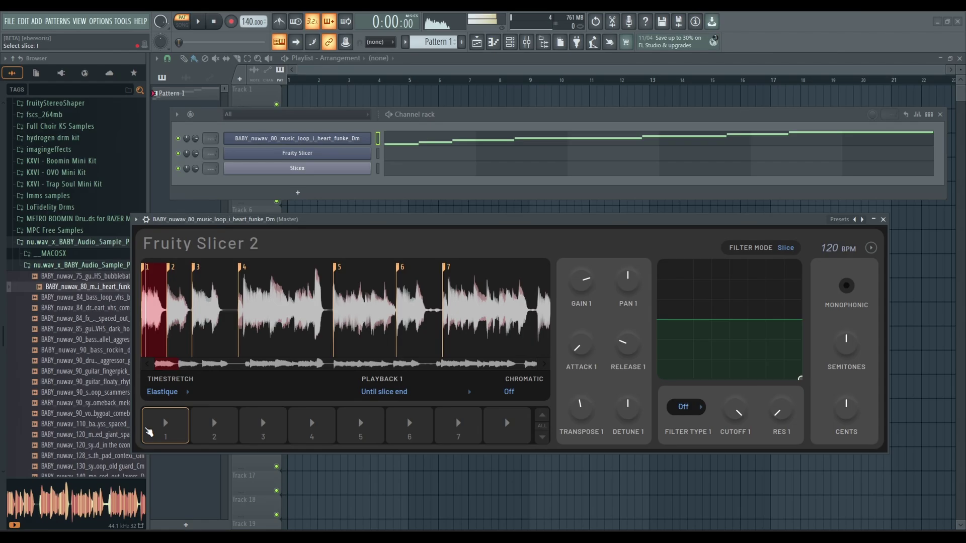
left_click(206, 426)
left_click(156, 425)
left_click(196, 431)
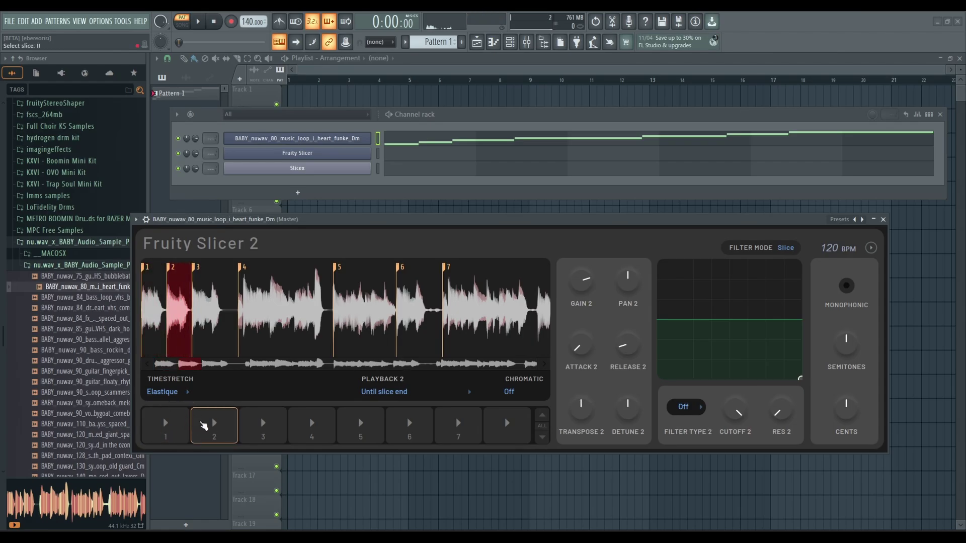
Step: Audition slices 3, 4, 1 and 2 in that order with the Elastique mode
left_click(279, 430)
left_click(325, 431)
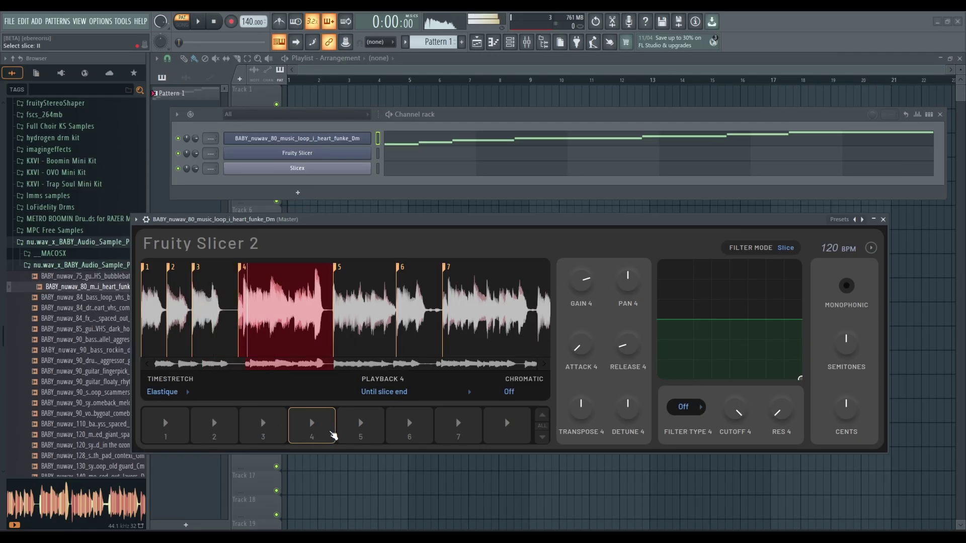
left_click(184, 434)
left_click(215, 431)
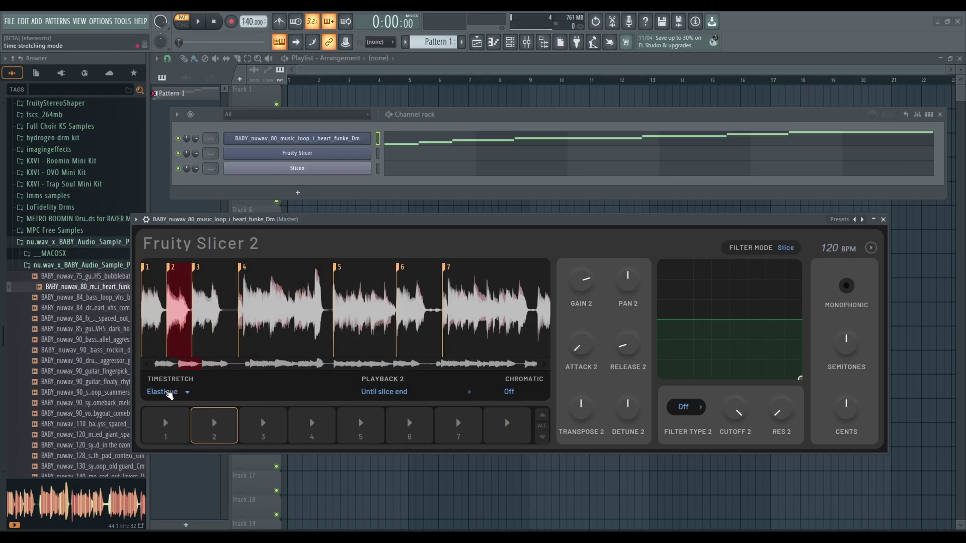
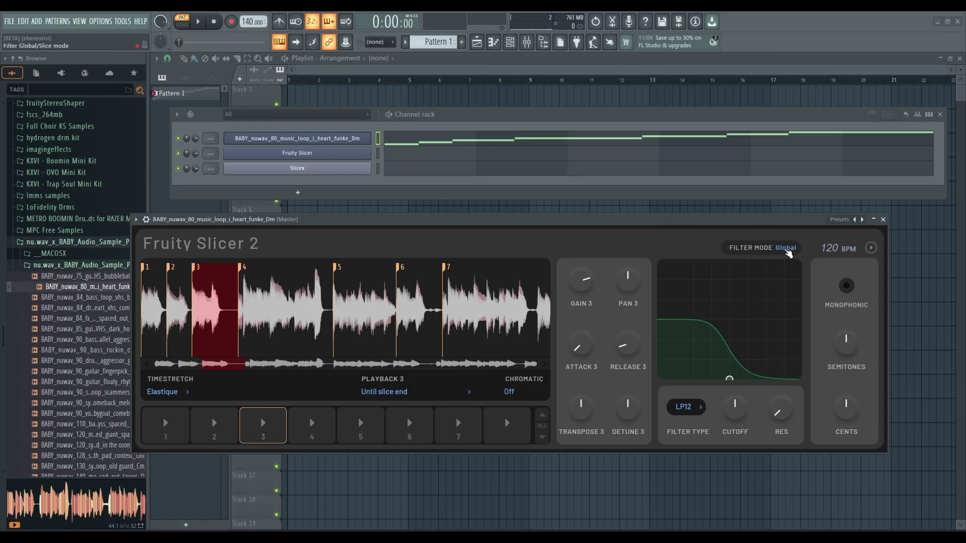
Step: Switch the filter mode from Global to Slice and play several slices
left_click(786, 249)
key("z")
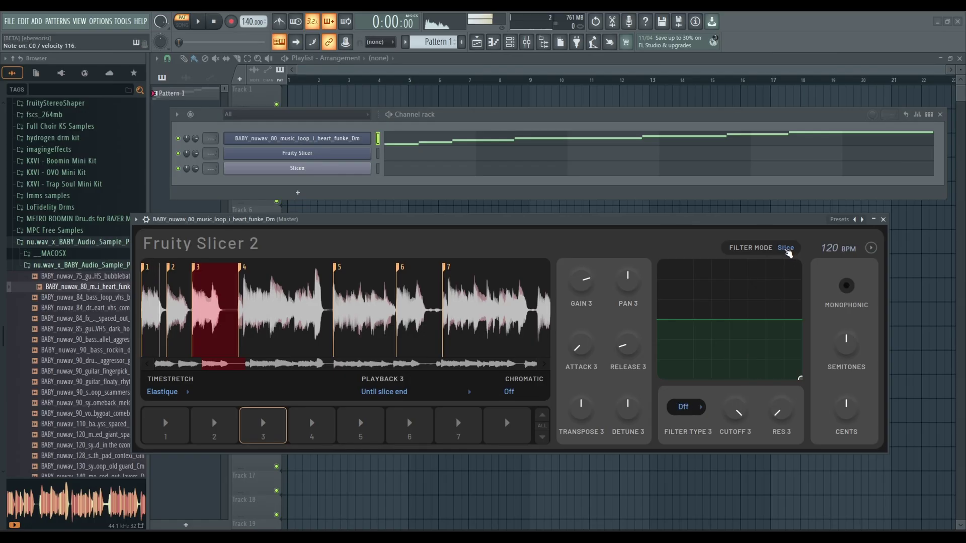
key("x")
key("x")
key("z")
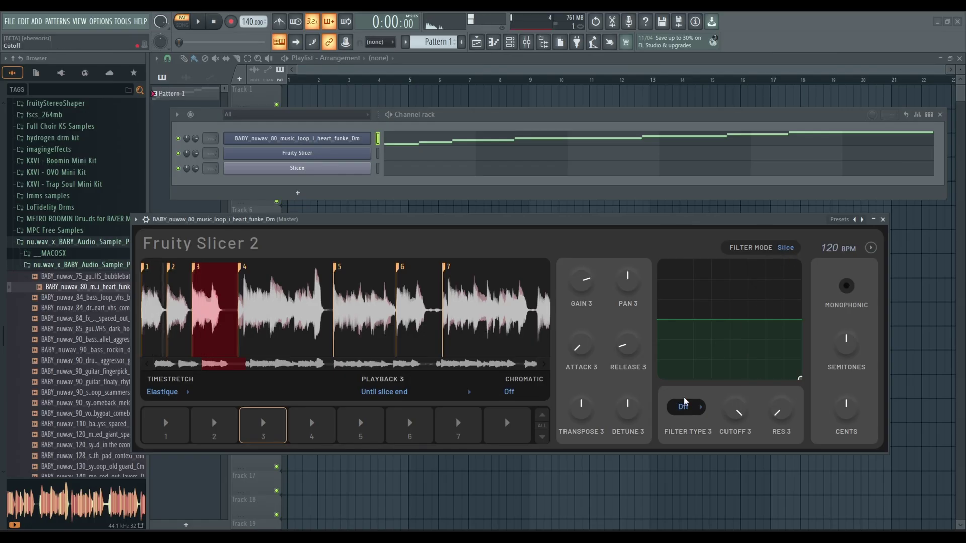
Step: Apply an HP12 filter to slice 3, lower its cutoff to near mid-range and preview the sound
left_click(700, 414)
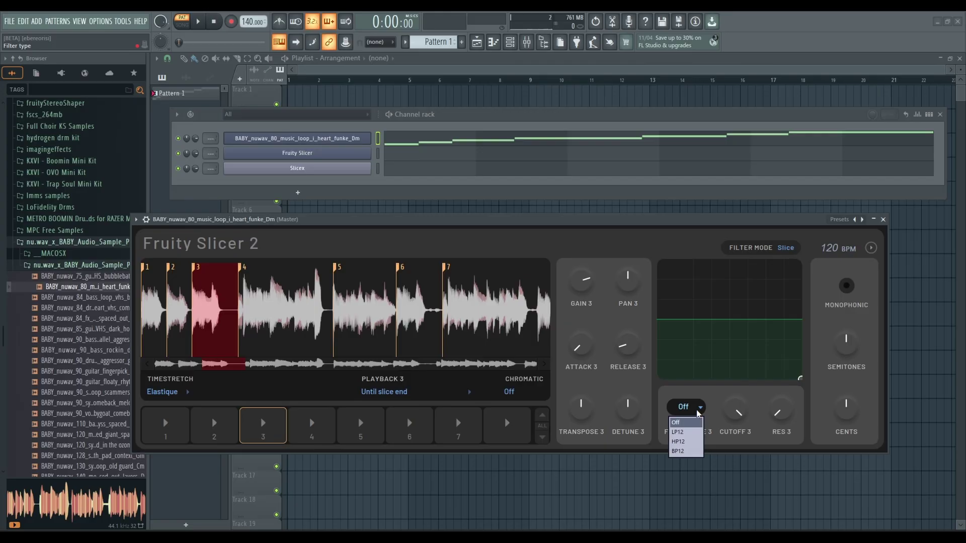
left_click(695, 442)
key("z")
key("x")
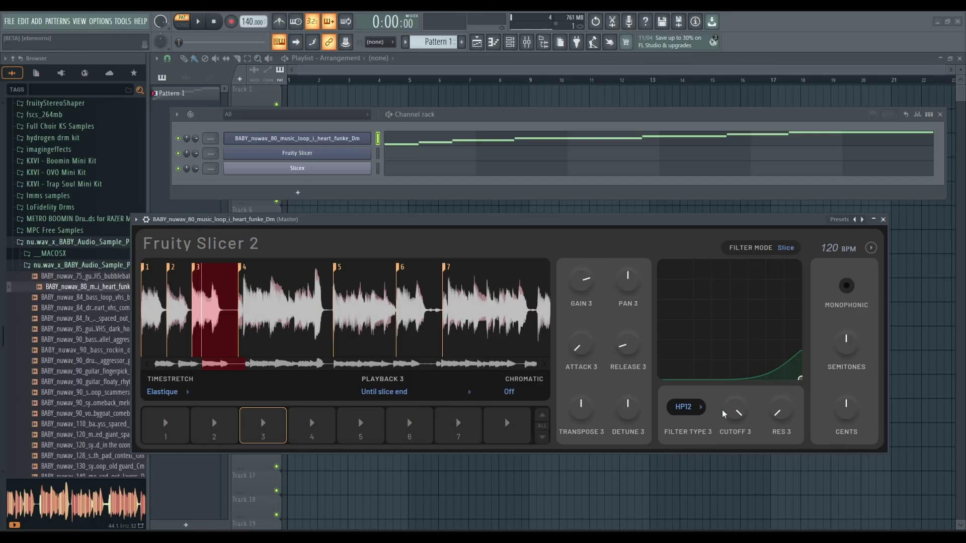
mouse_move(743, 412)
left_mouse_down()
mouse_move(743, 437)
mouse_move(740, 410)
left_mouse_up()
key("x")
key("x")
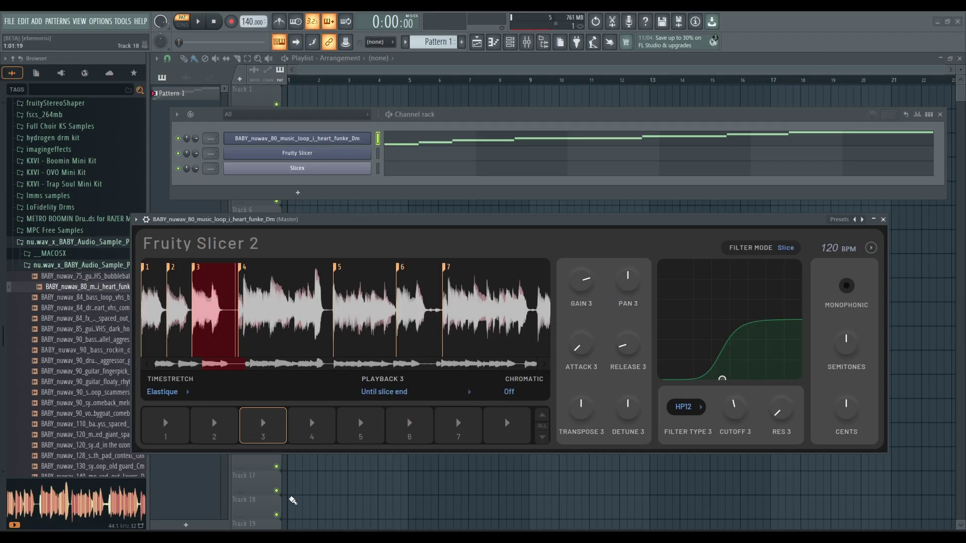
Step: Play slices 1, 2 and 3 in alternation to compare the high-passed slice 3 with its unfiltered neighbours
left_click(219, 436)
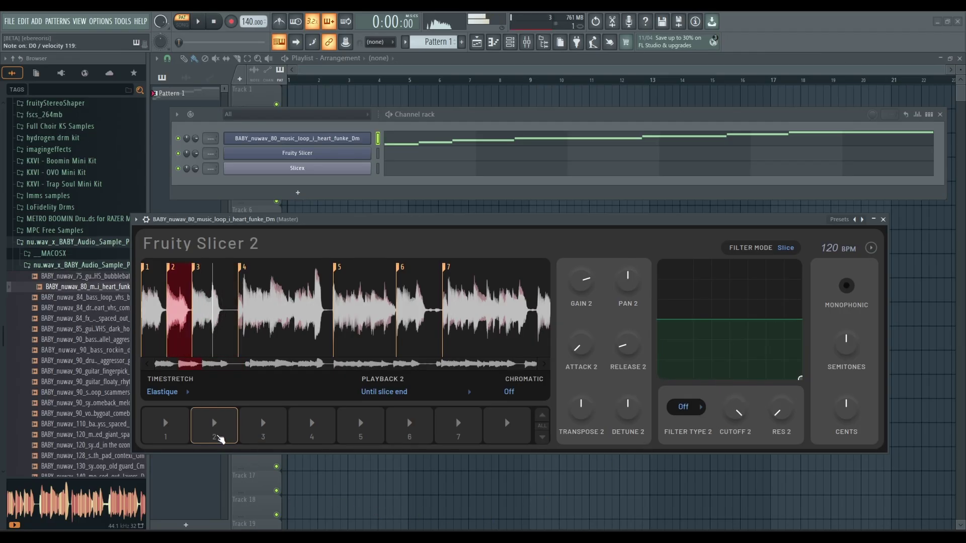
left_click(219, 436)
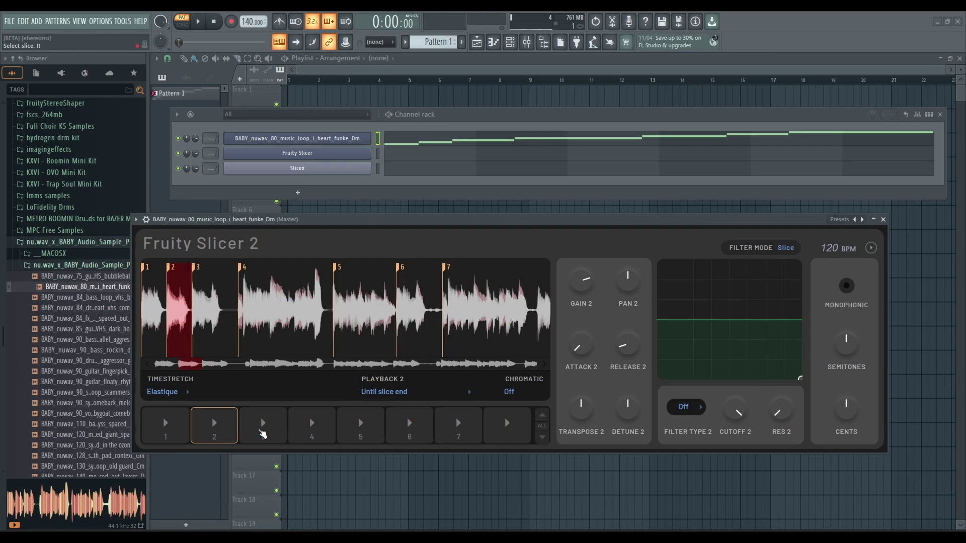
left_click(262, 433)
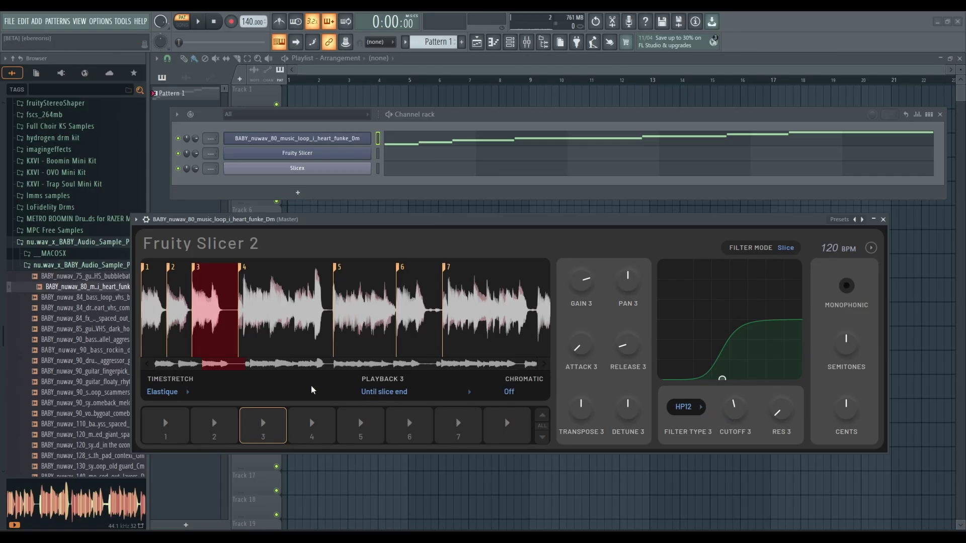
left_click(216, 426)
left_click(174, 428)
left_click(217, 428)
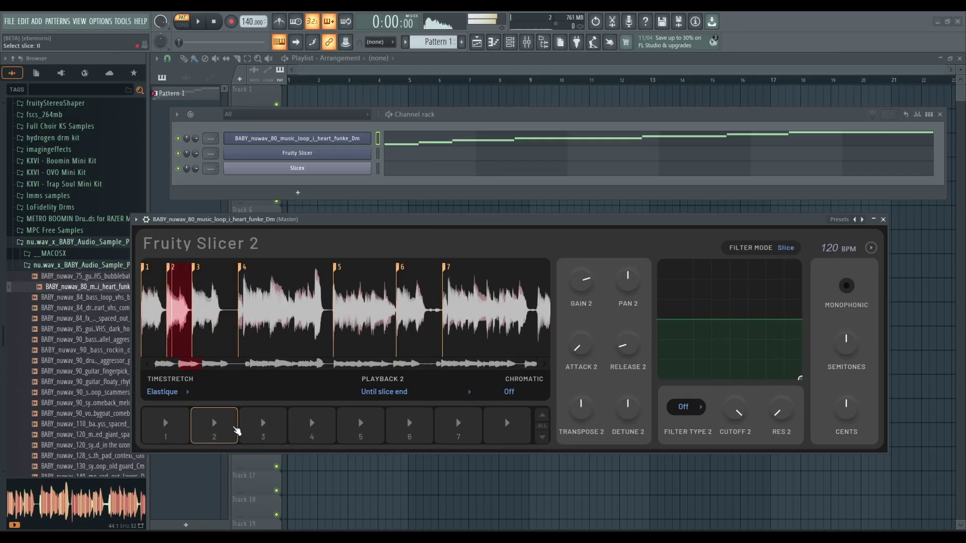
left_click(281, 435)
left_click(183, 433)
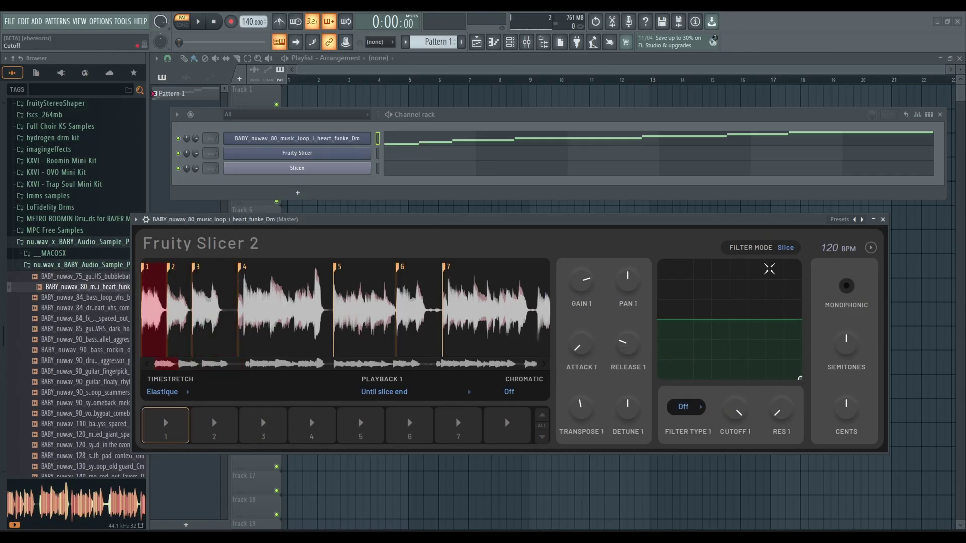
Step: Switch the filter mode to Global, turn the global filter off and play slice 3
left_click(785, 253)
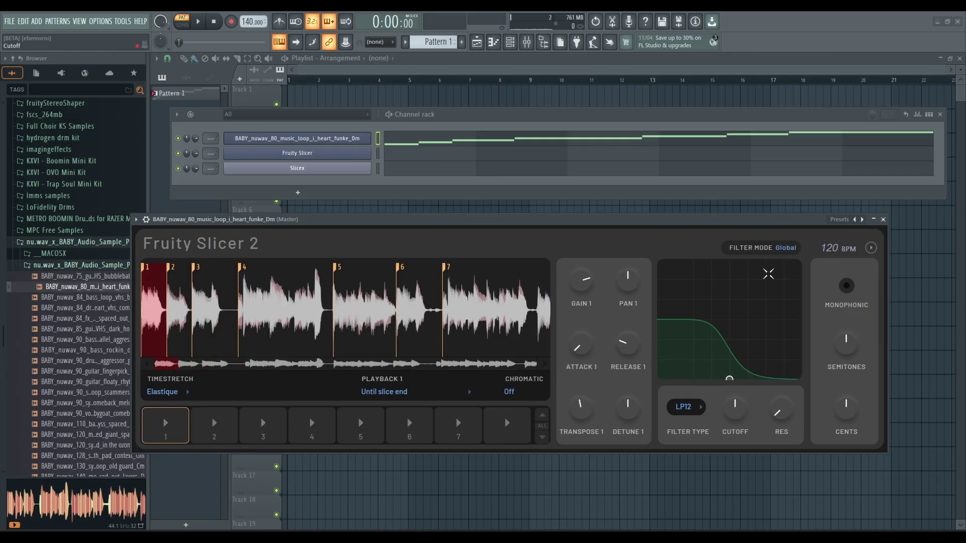
left_click(699, 407)
left_click(684, 423)
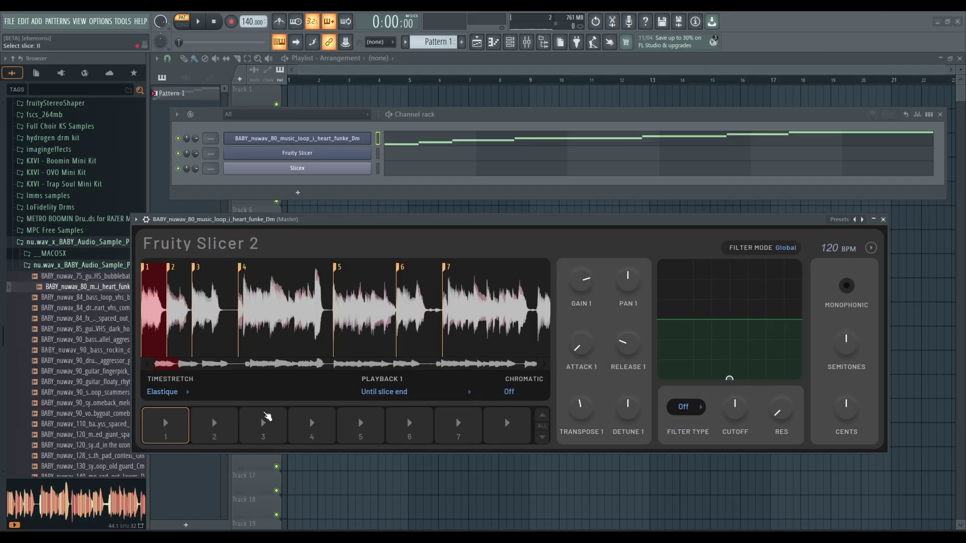
left_click(264, 432)
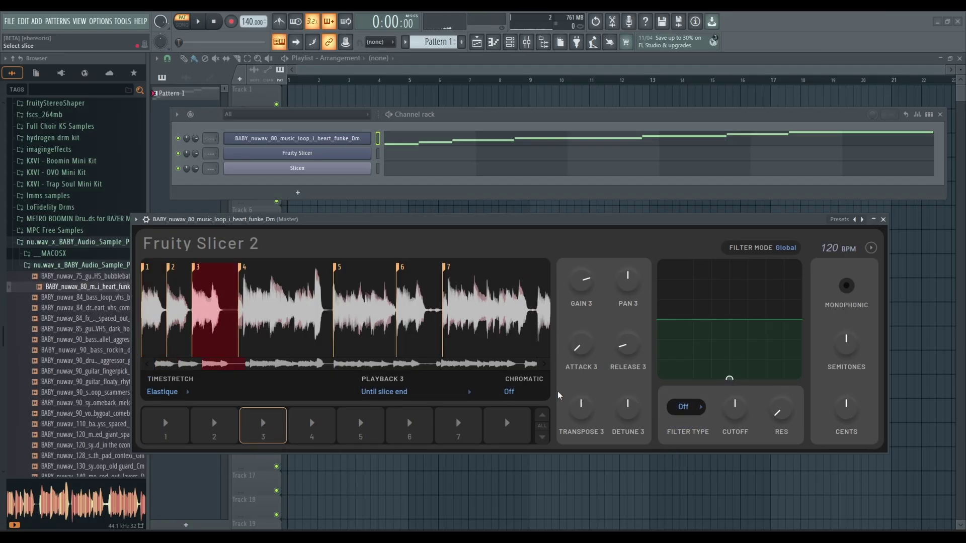
Step: Return to the Slice filter mode, play slices 3 and 2, and toggle once through Global back to Slice
left_click(786, 248)
left_click(270, 428)
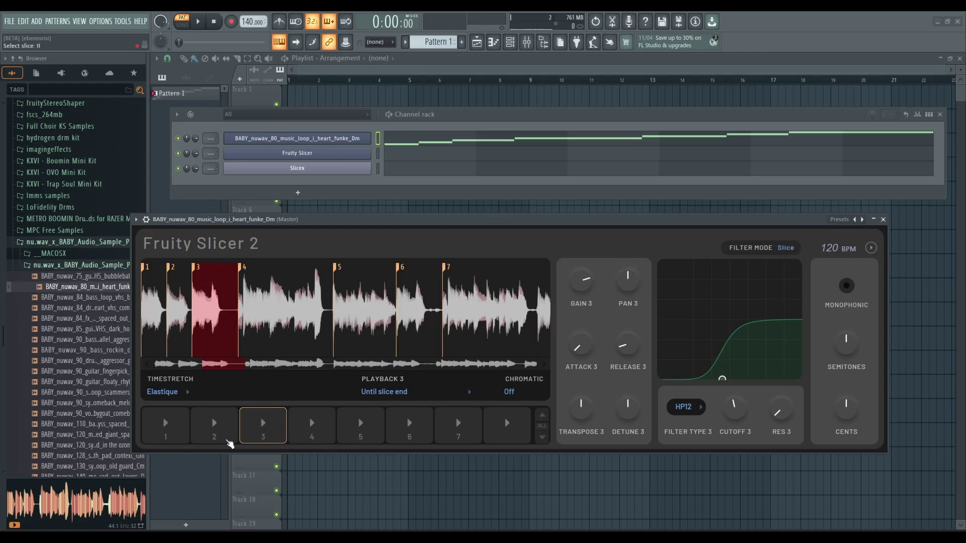
left_click(216, 434)
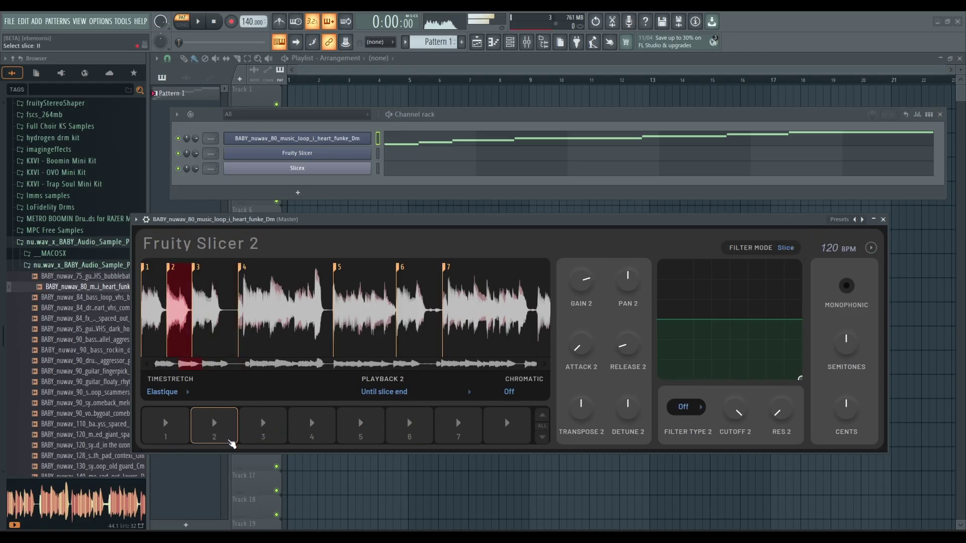
left_click(785, 248)
left_click(786, 248)
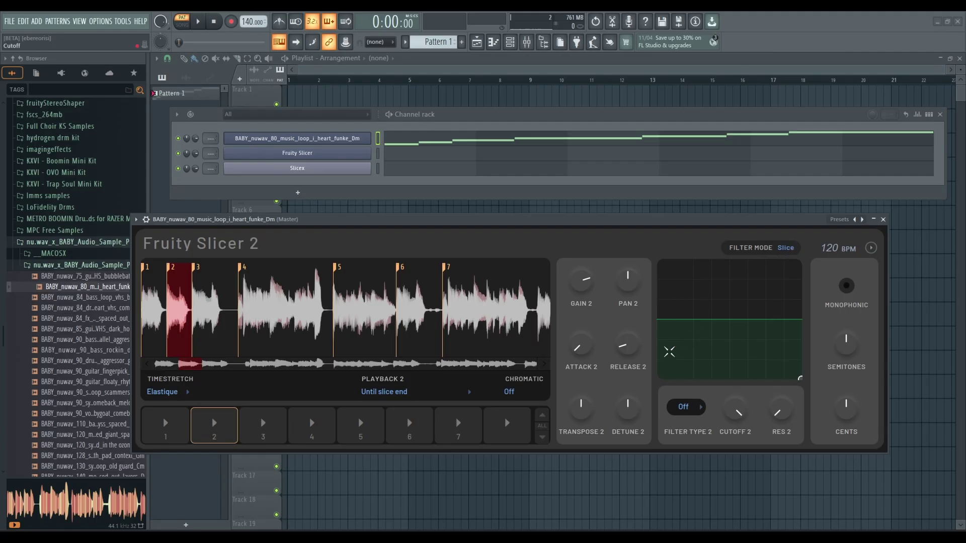
Step: Give slice 2 an LP12 filter with its cutoff slightly above mid-range and moderate resonance
left_click_drag(730, 377, 738, 349)
left_click(701, 407)
left_click(678, 432)
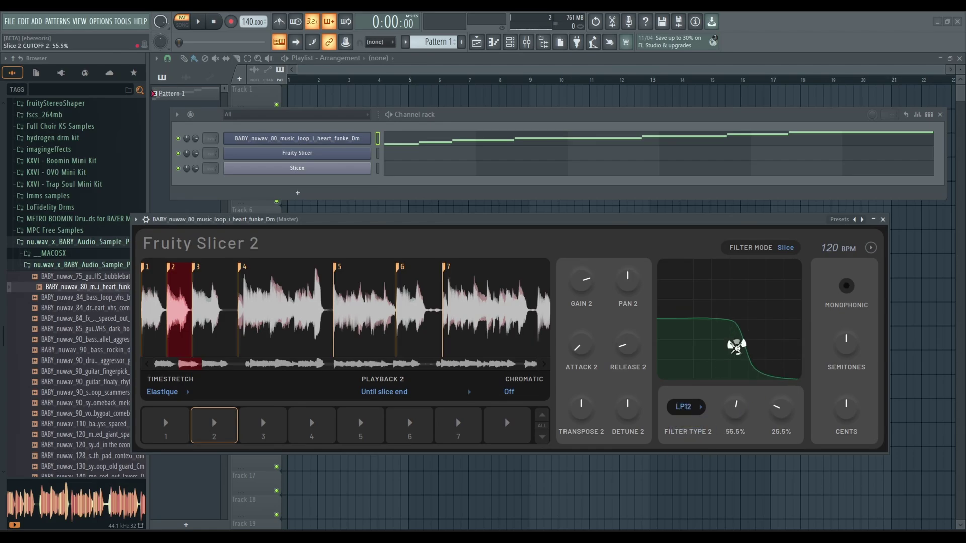
Step: Audition slices 1 to 4 in varying order to compare their individual filter settings
left_click(294, 435)
left_click(227, 430)
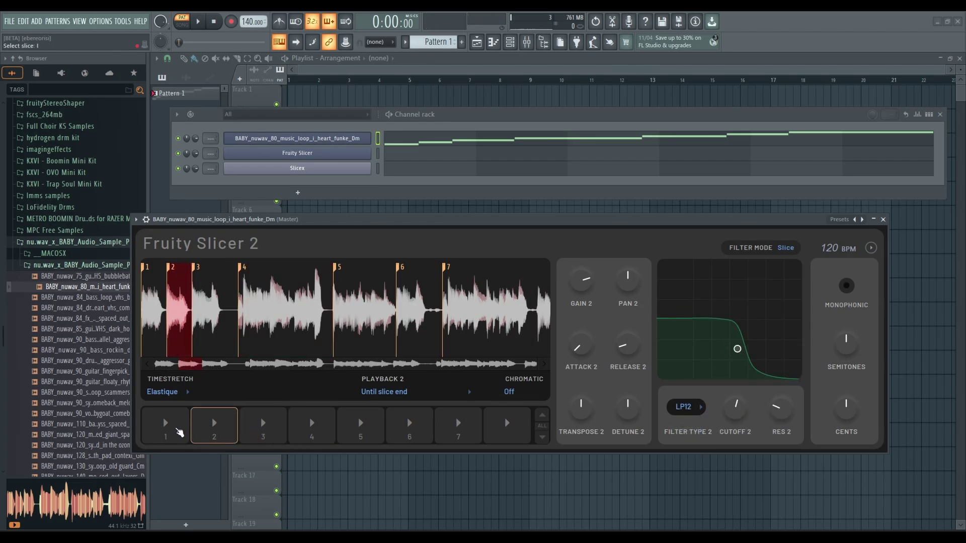
left_click(181, 428)
left_click(226, 432)
left_click(261, 430)
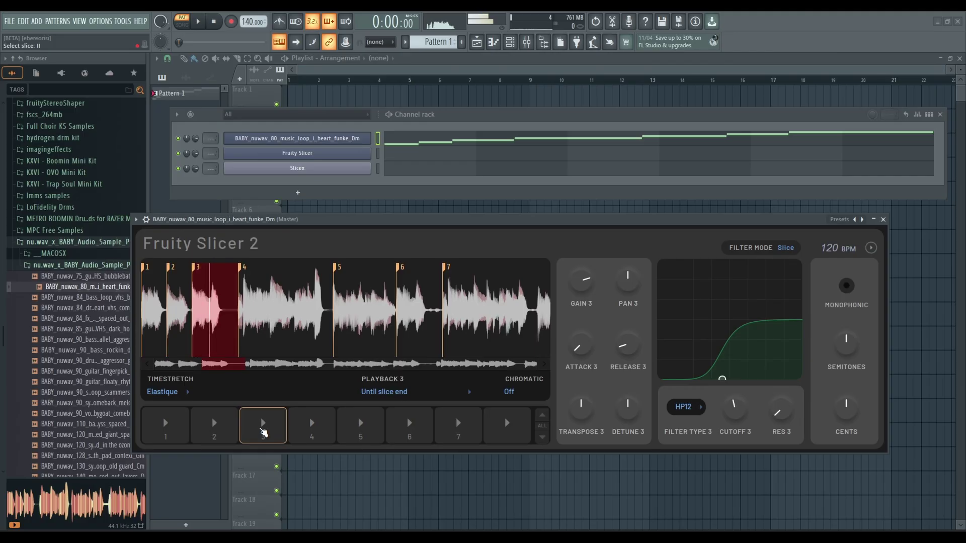
left_click(209, 429)
left_click(178, 436)
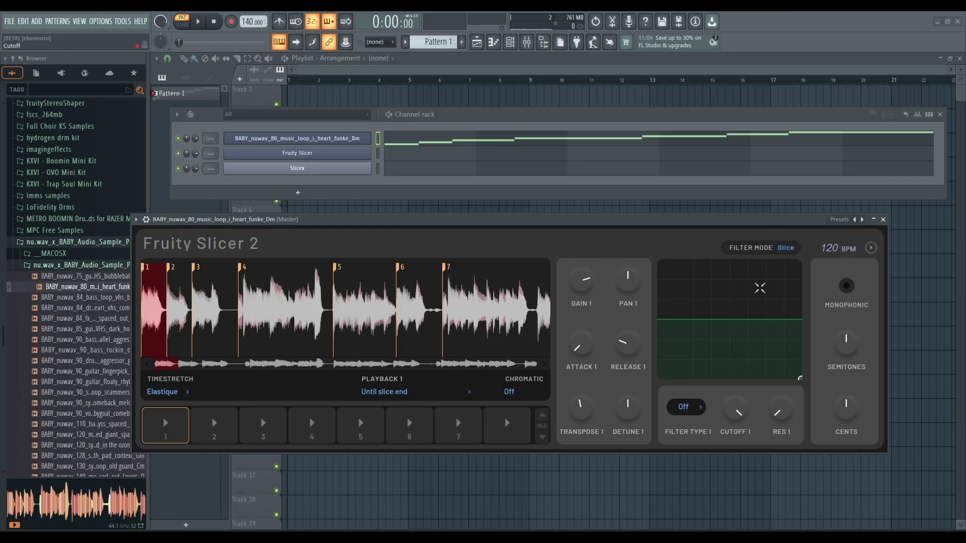
left_click(226, 431)
left_click(263, 435)
left_click(297, 442)
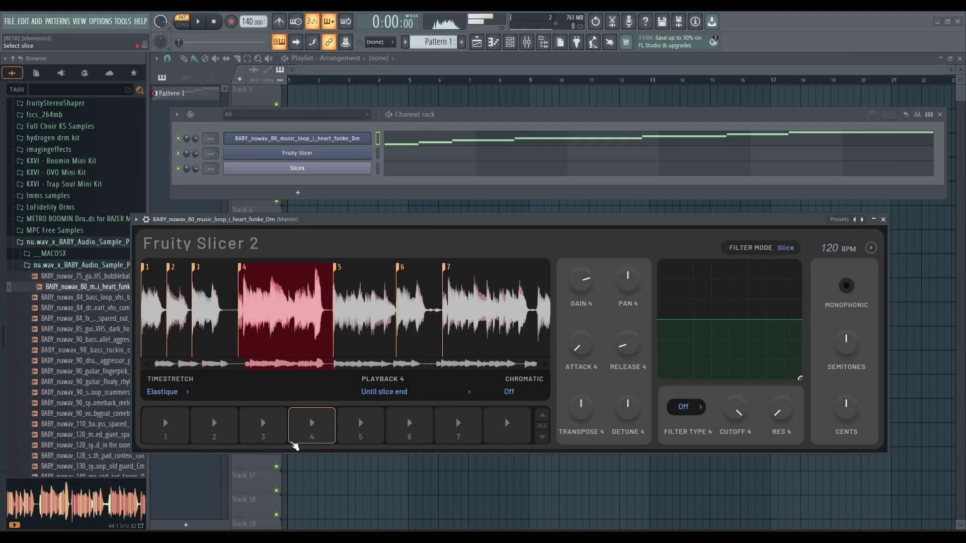
left_click_drag(204, 440, 211, 445)
left_click(220, 439)
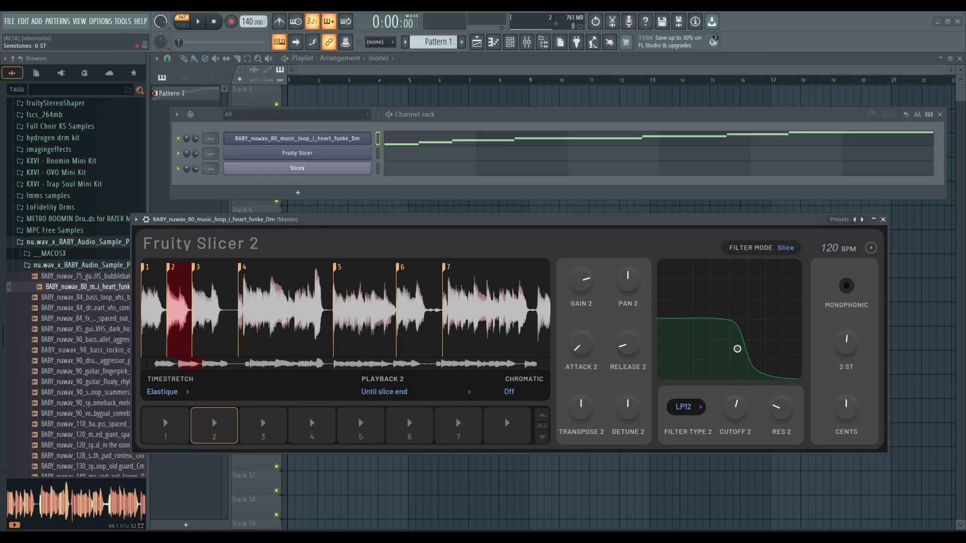
Step: Raise the global semitones and play slices 1, 2 and 3 repeatedly to hear the common pitch shift
left_click_drag(846, 346, 846, 322)
left_click(175, 432)
left_click(216, 425)
left_click(261, 429)
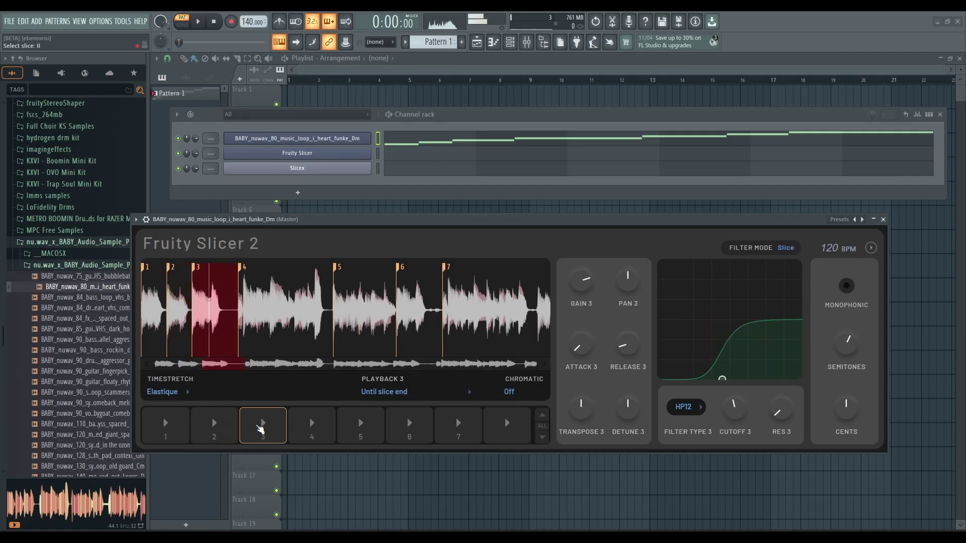
left_click(168, 427)
left_click(215, 431)
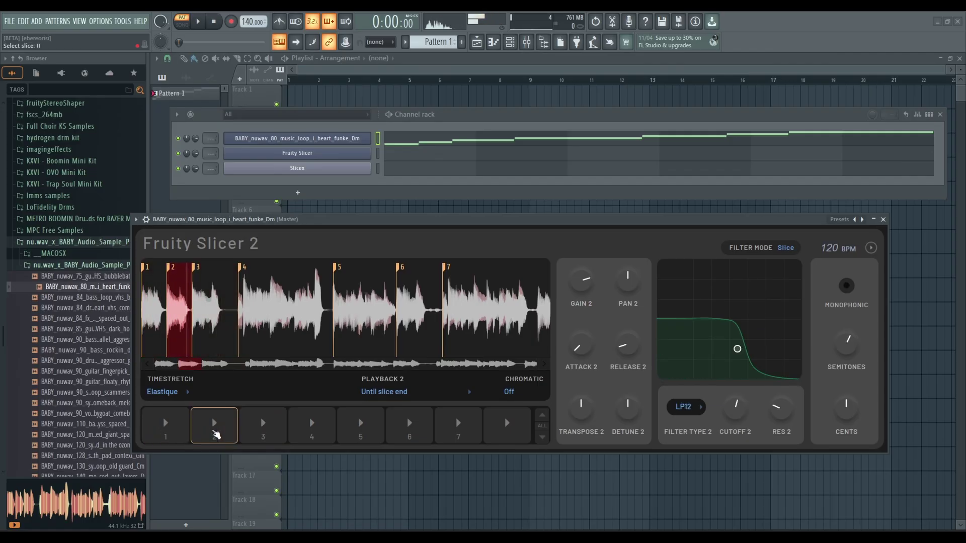
left_click(177, 430)
left_click(220, 433)
left_click(184, 431)
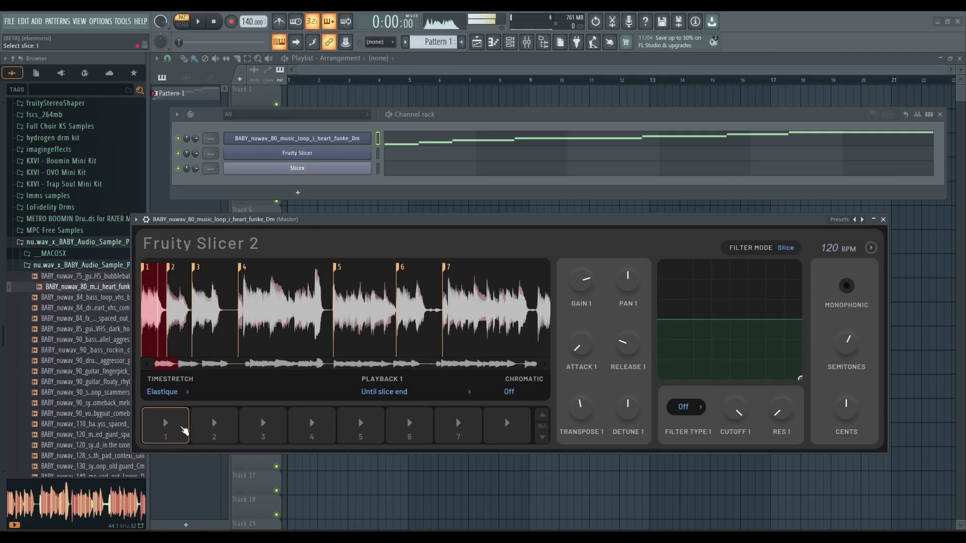
left_click(231, 435)
left_click(265, 435)
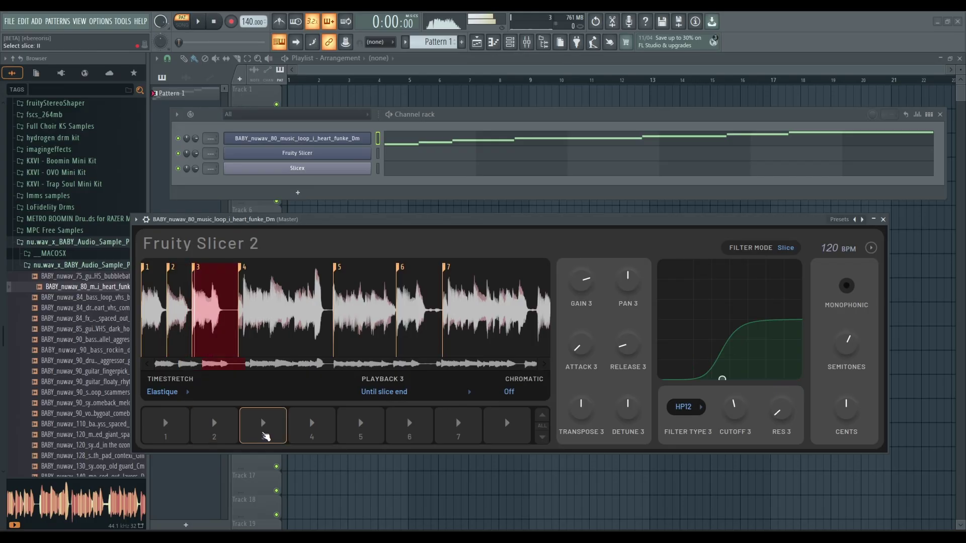
Step: Raise slice 2's low-pass cutoff to about 68% and lower slice 3's high-pass cutoff, previewing both slices
left_click(214, 428)
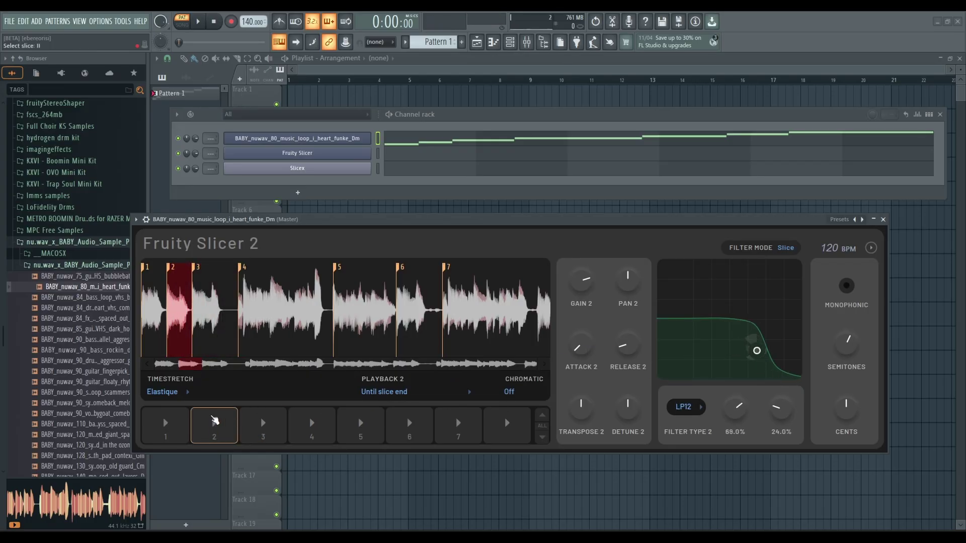
left_click(215, 426)
left_click(265, 429)
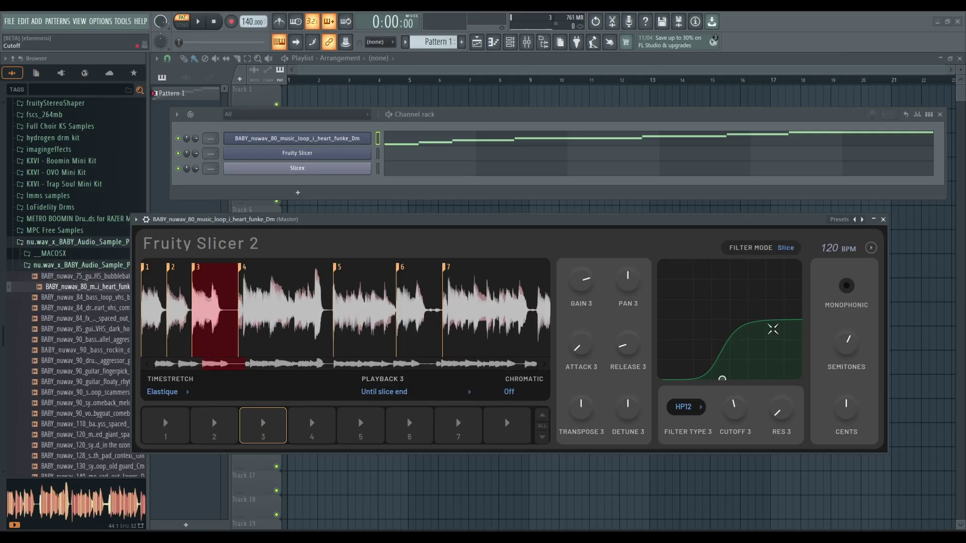
left_click_drag(722, 379, 688, 378)
left_click(268, 425)
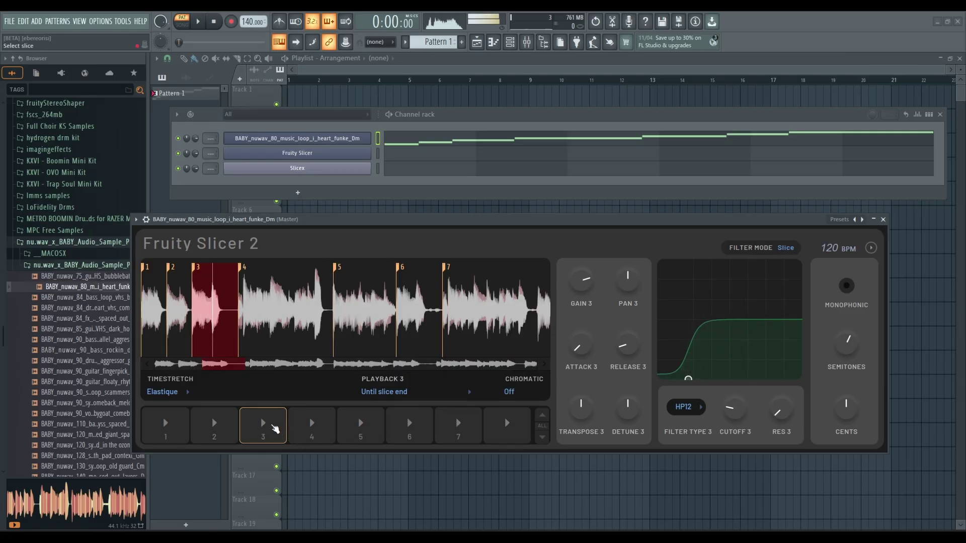
Step: Play slices 4, 5 and 6, using the waveform to trigger them, and turn Monophonic off
left_click(325, 424)
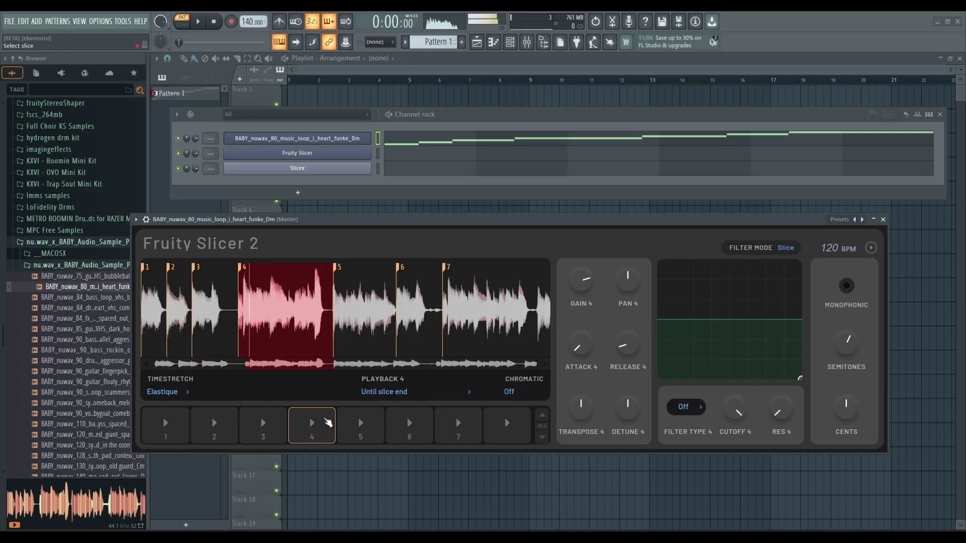
left_click(273, 291)
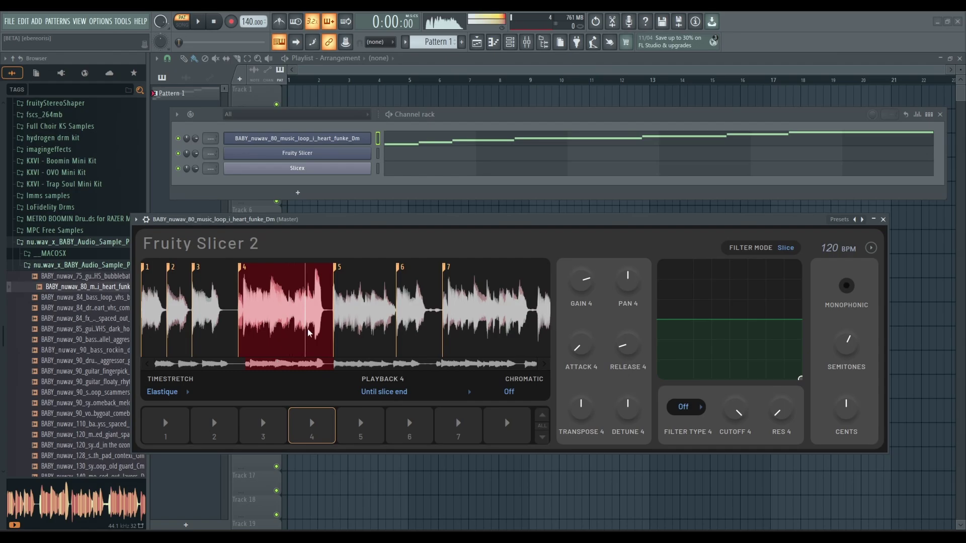
left_click(354, 296)
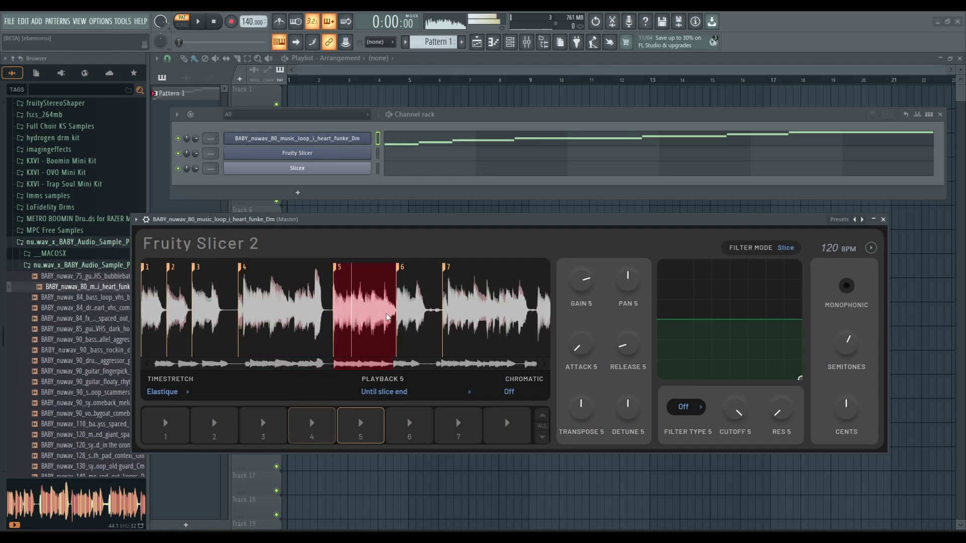
left_click(405, 312)
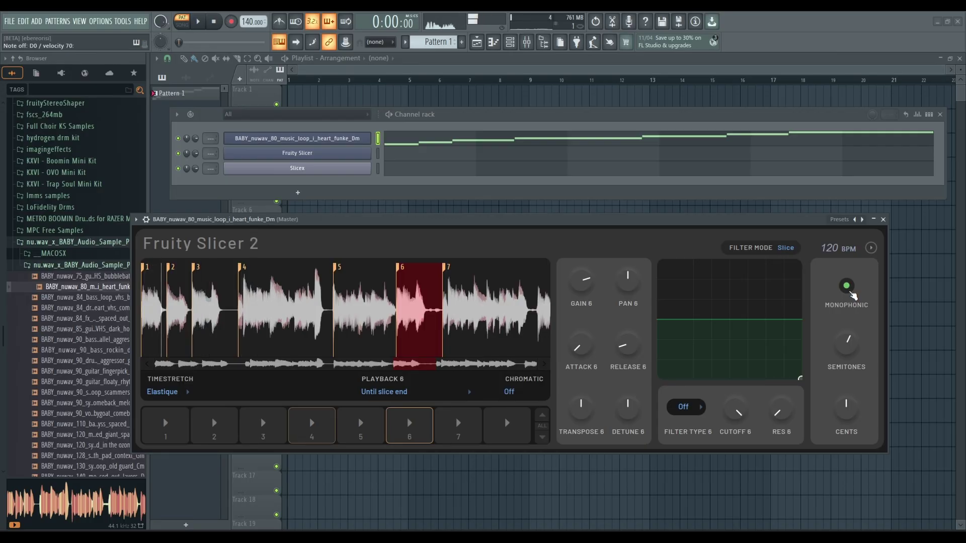
left_click(851, 292)
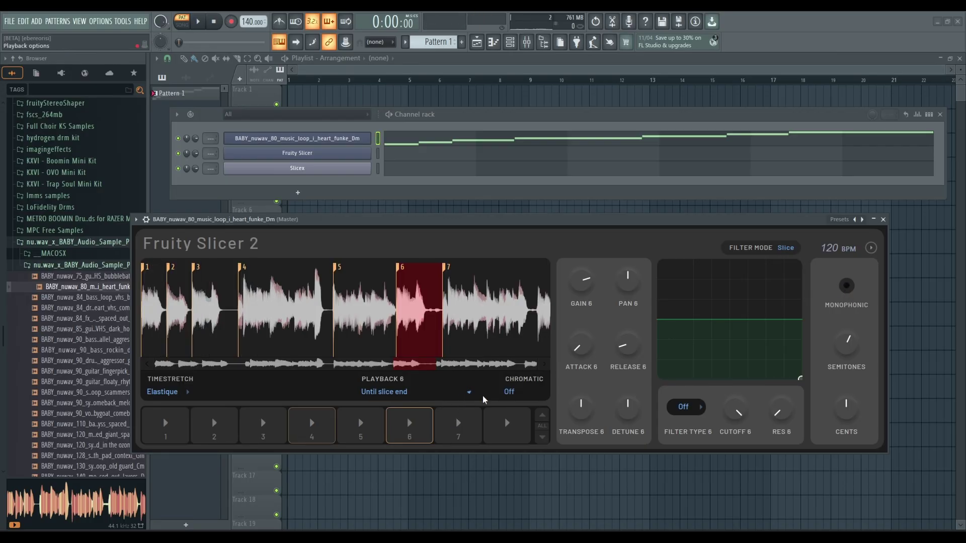
Step: Try Chromatic mode with slice 3 as its source and switch the mode off again
left_click(510, 392)
left_click(259, 432)
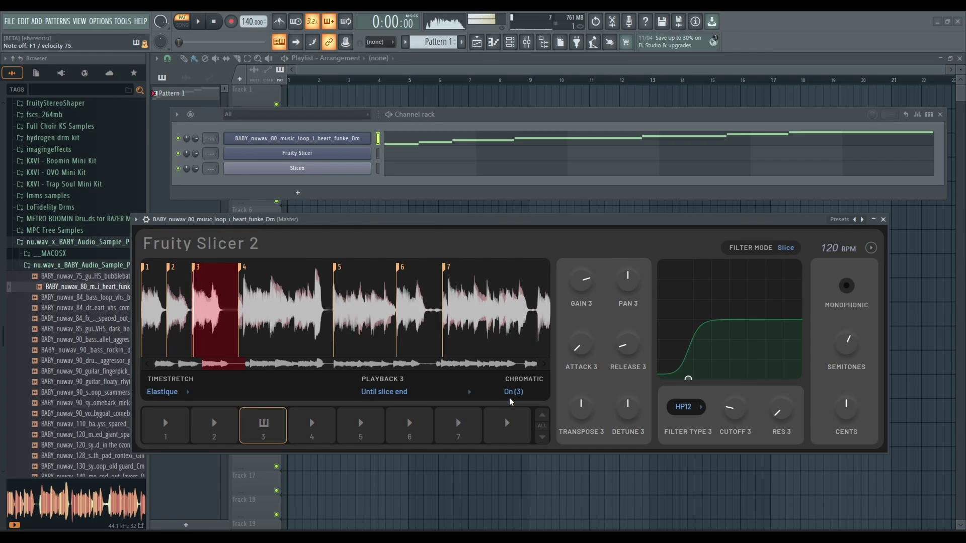
left_click(509, 393)
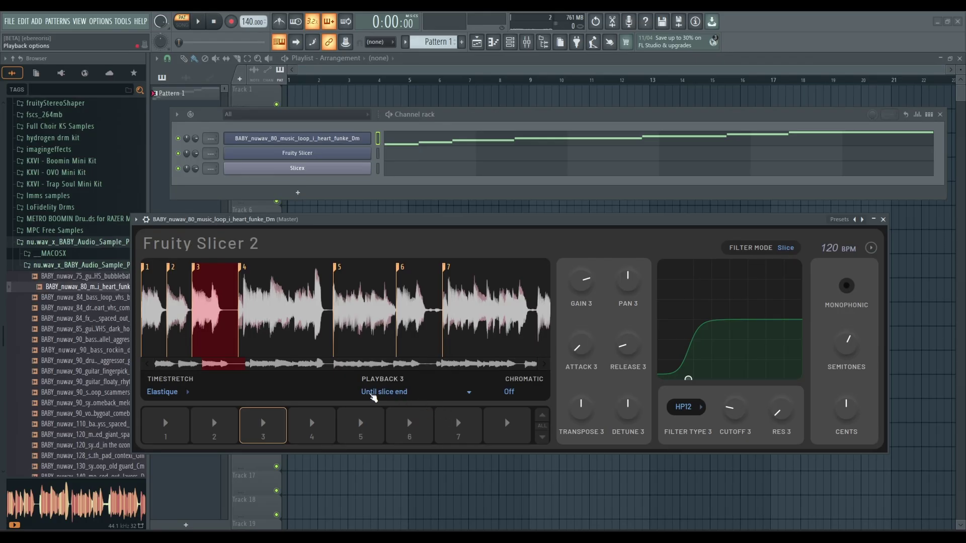
Step: Set slice 3's playback to Reverse from slice end and preview slices 3 and 1
left_click(392, 390)
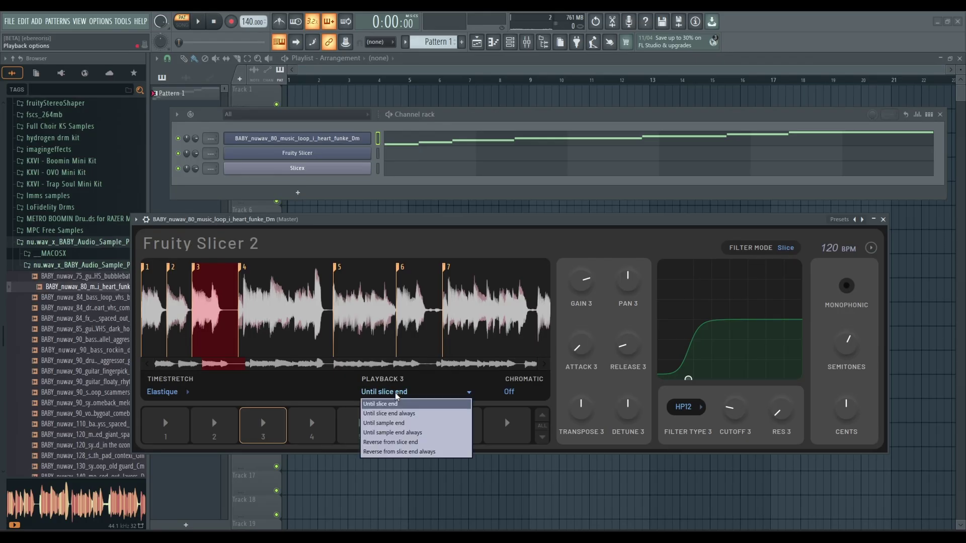
left_click(394, 443)
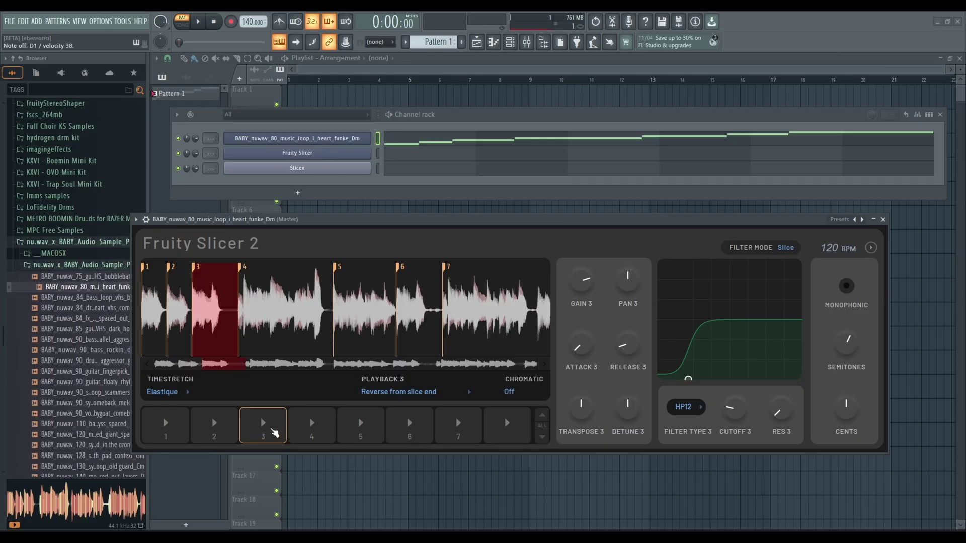
left_click(182, 431)
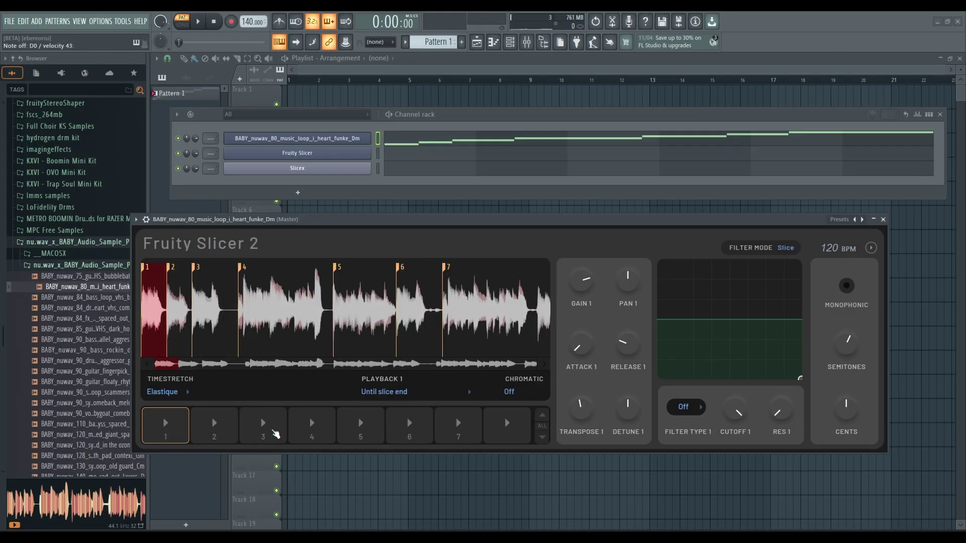
Step: Play slices 5 and 6, raise slice 6's transpose and lower it to just below centre, previewing the slice
left_click(372, 322)
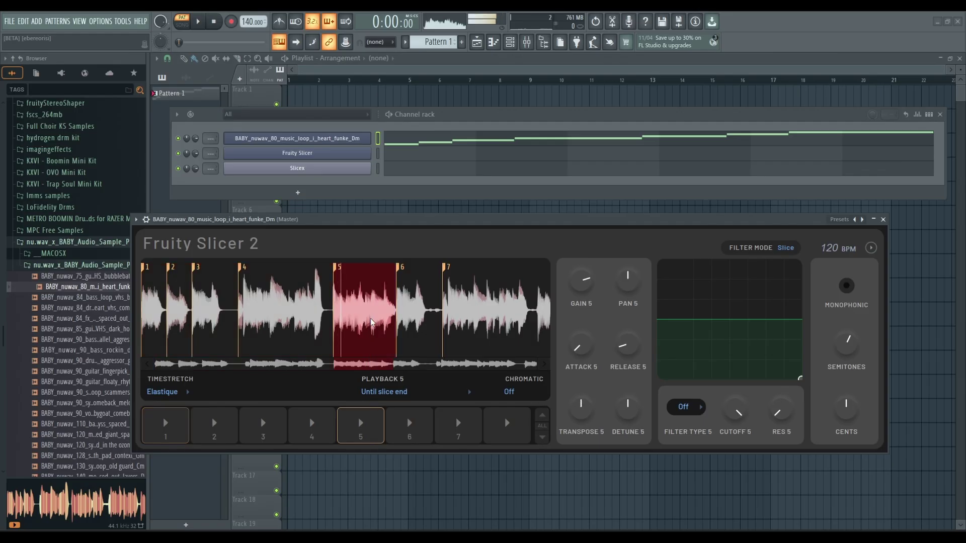
left_click(435, 295)
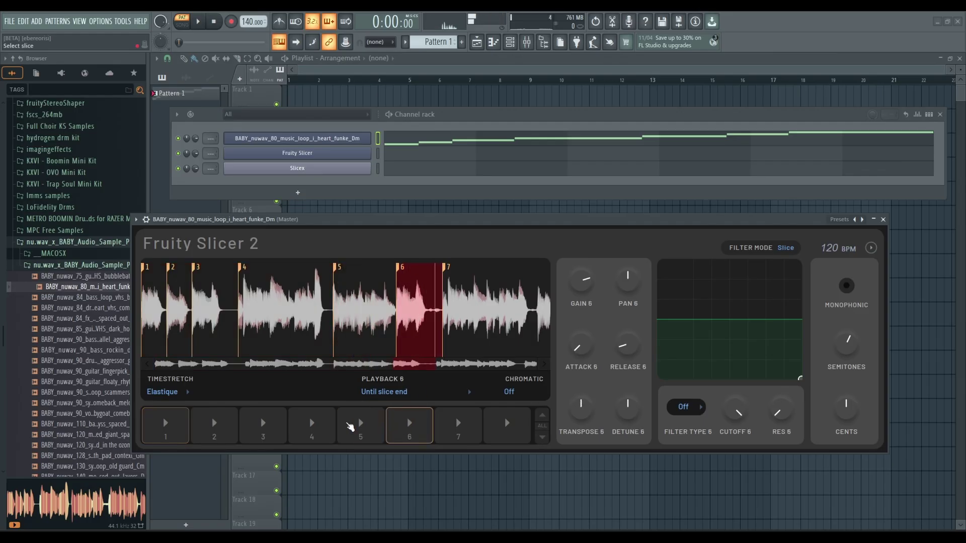
right_click(410, 424)
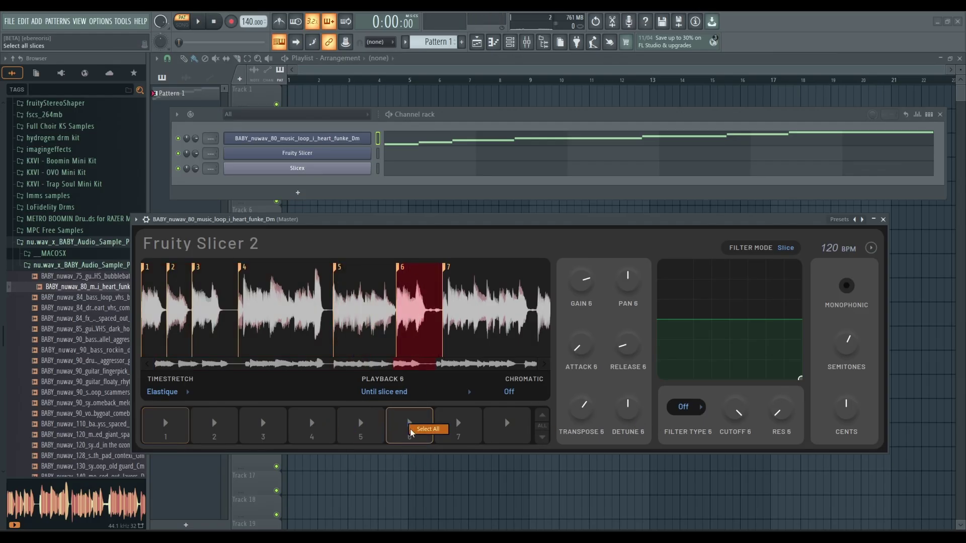
left_click(409, 427)
left_click(419, 431)
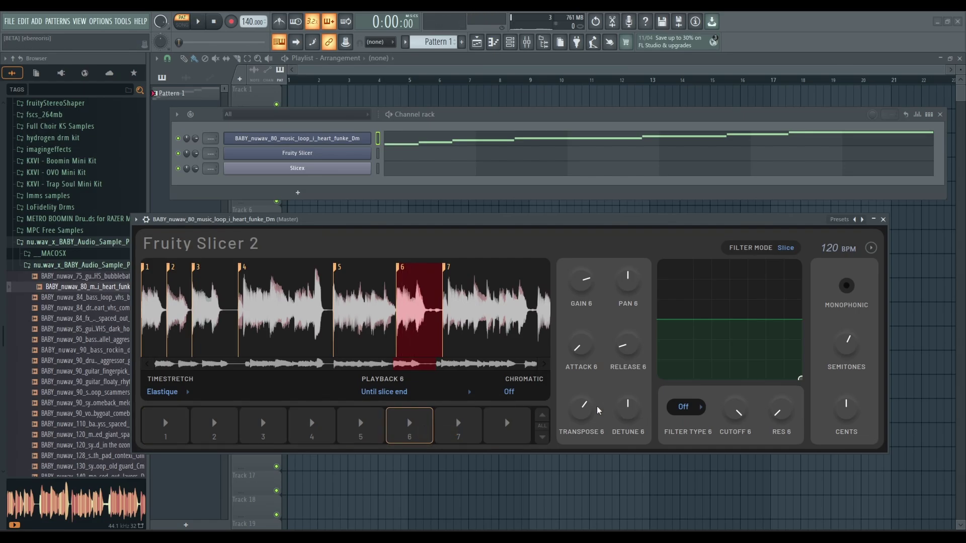
left_click(429, 424)
left_click(426, 439)
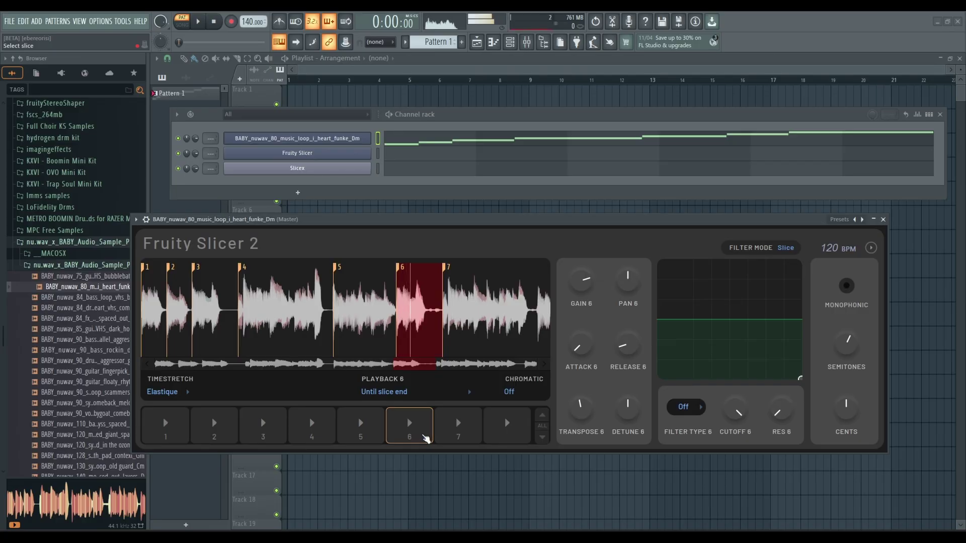
Step: Play a short repeating phrase of slices as live notes, alternating C, D sharp and D
key("z")
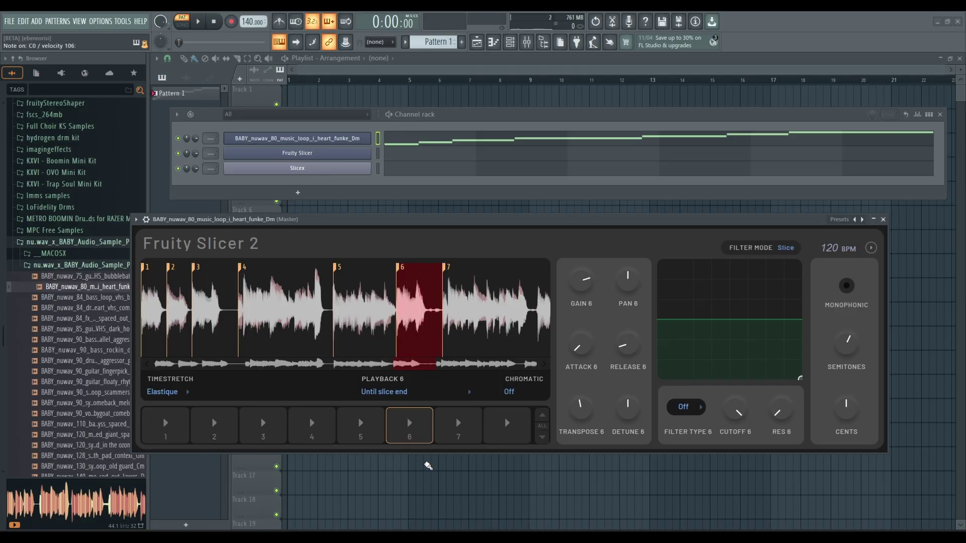
key("d")
key("x")
key("z")
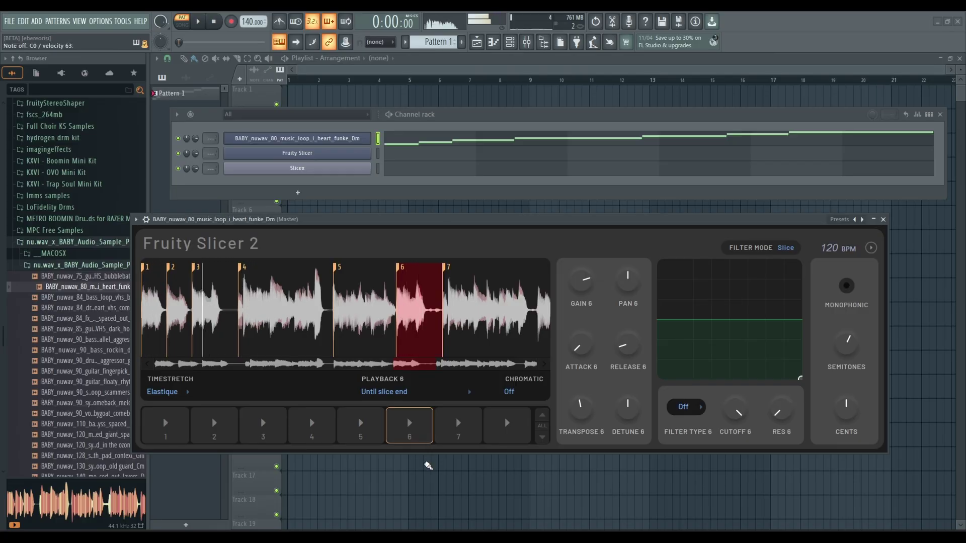
key("d")
key("x")
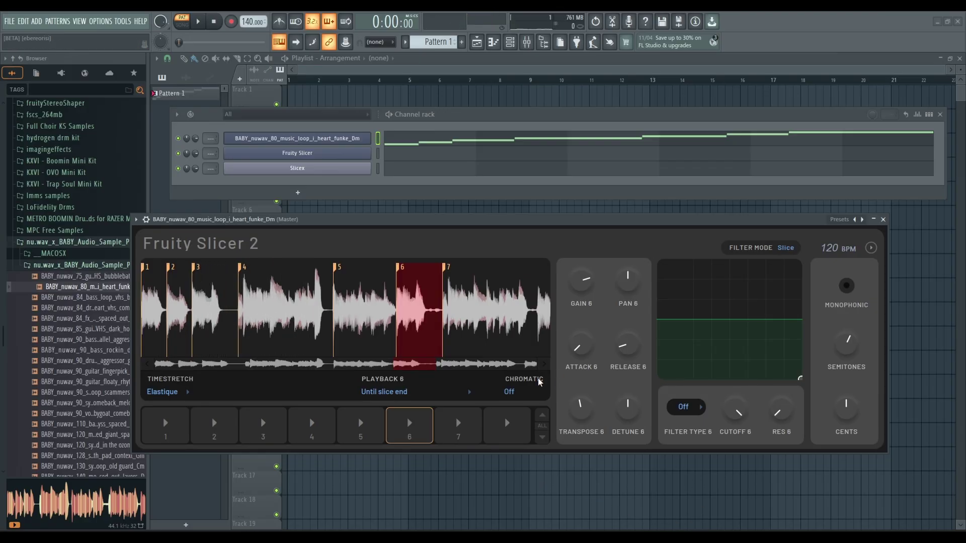
Step: Review slice 6's playback options and the next pad layer, return to the first layer and play slice 4
left_click(413, 401)
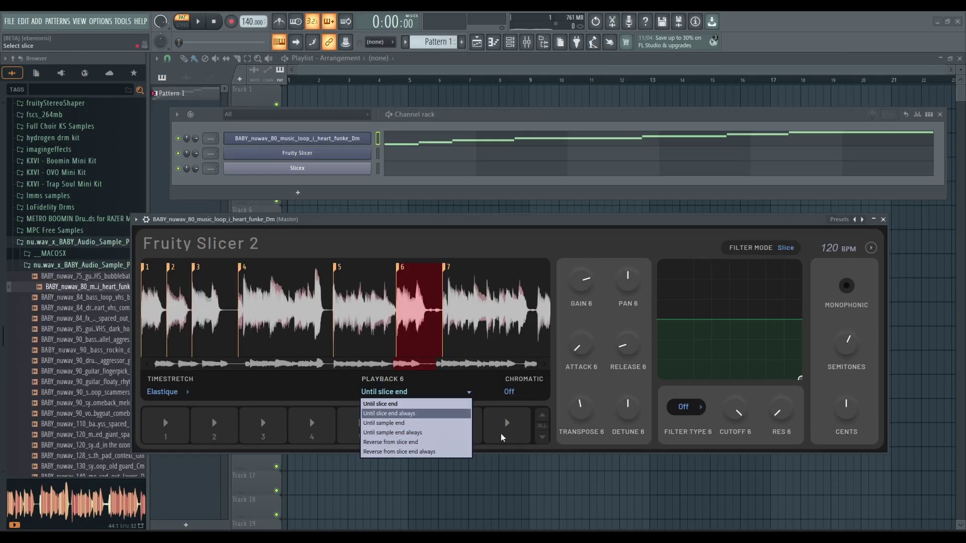
left_click(536, 426)
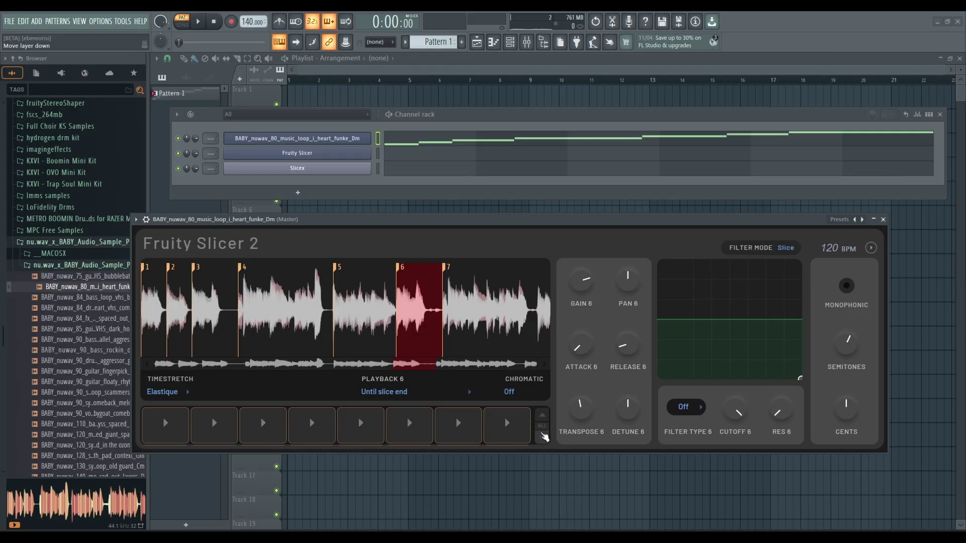
left_click(541, 415)
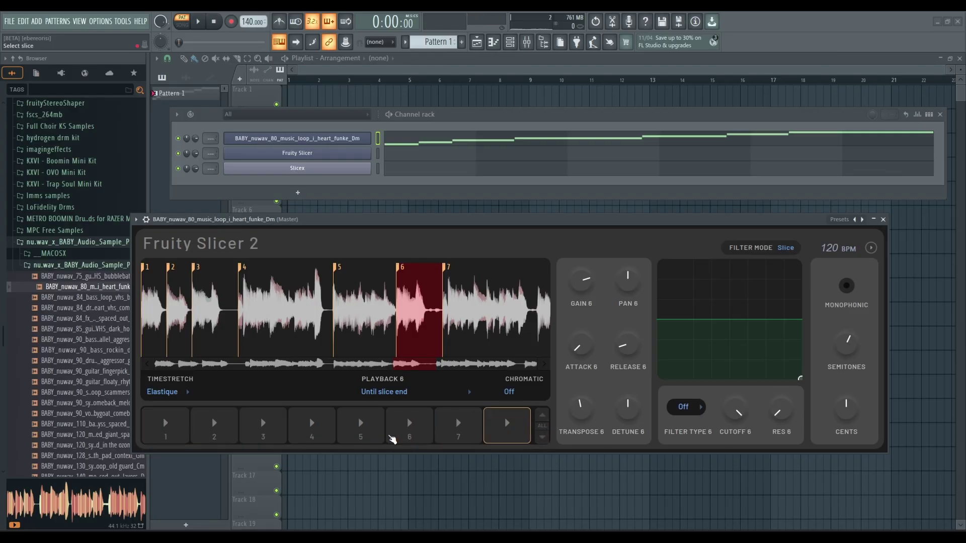
left_click(360, 438)
left_click(294, 441)
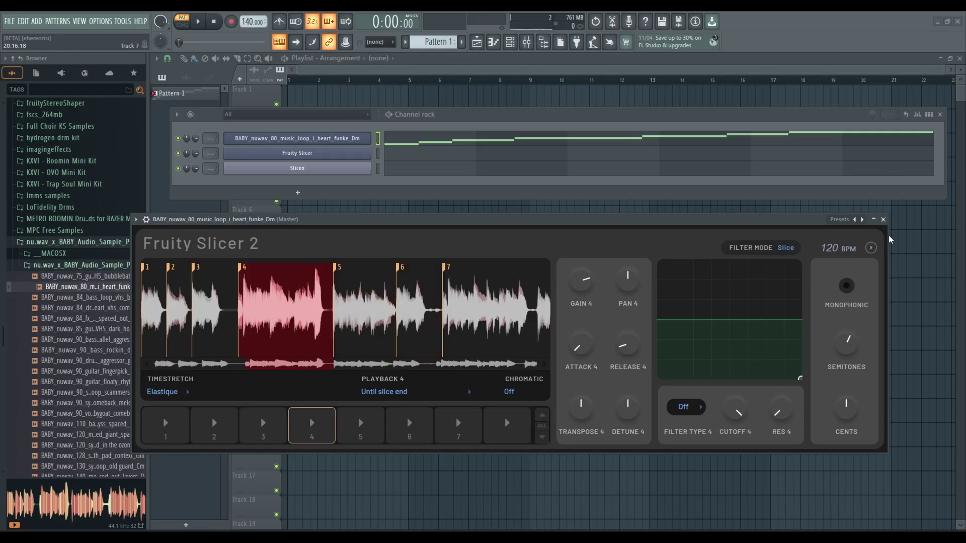
Step: Open the loop in Edison, close it again and examine the Dump to Piano roll variations
left_click(871, 248)
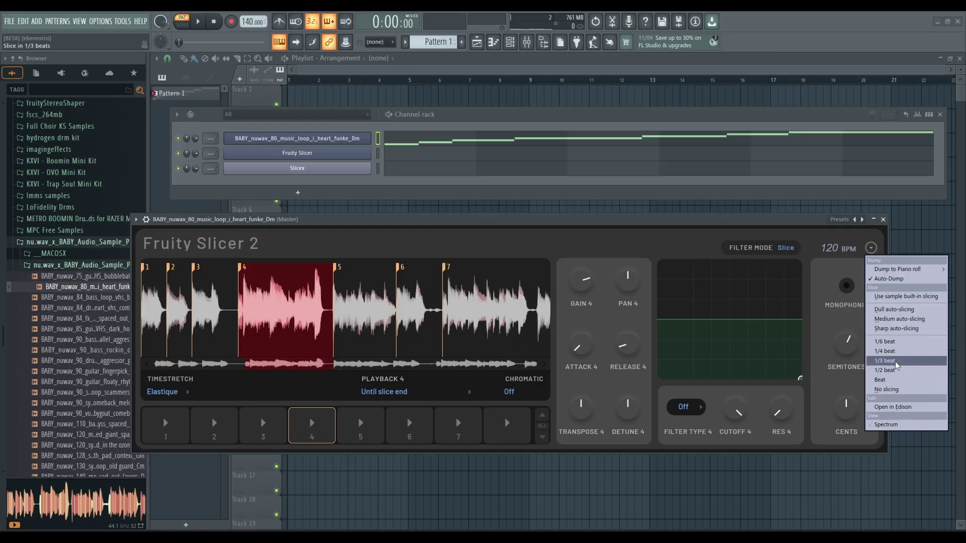
left_click(893, 410)
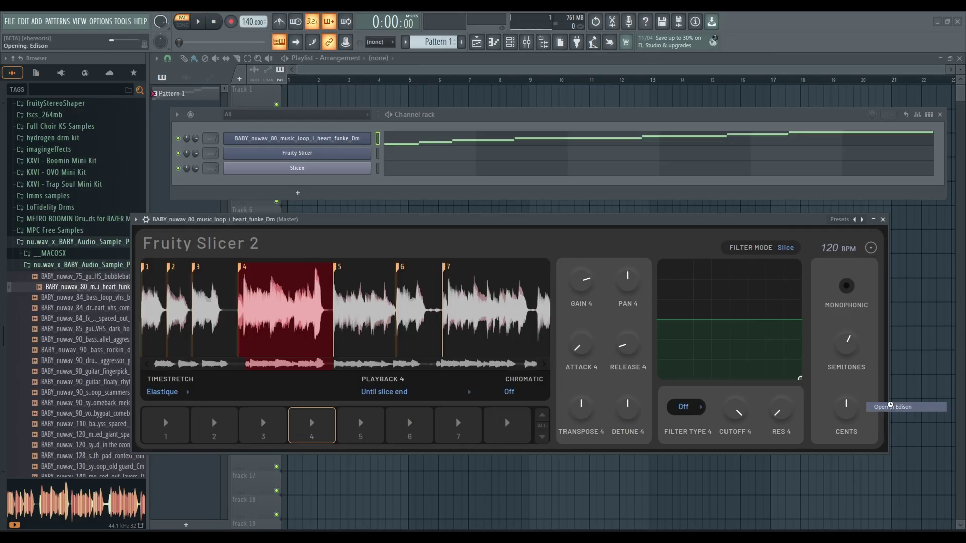
left_click_drag(230, 90, 507, 121)
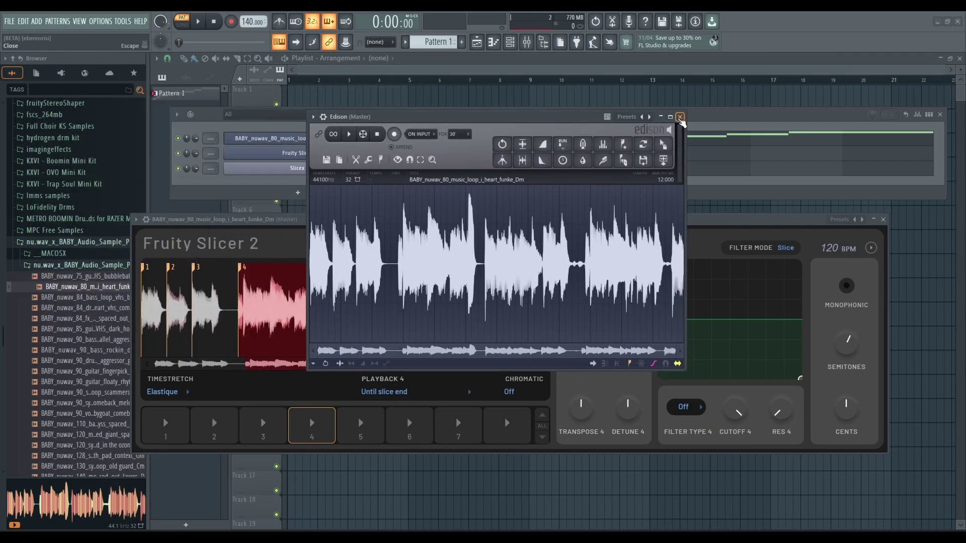
left_click(680, 117)
left_click(871, 247)
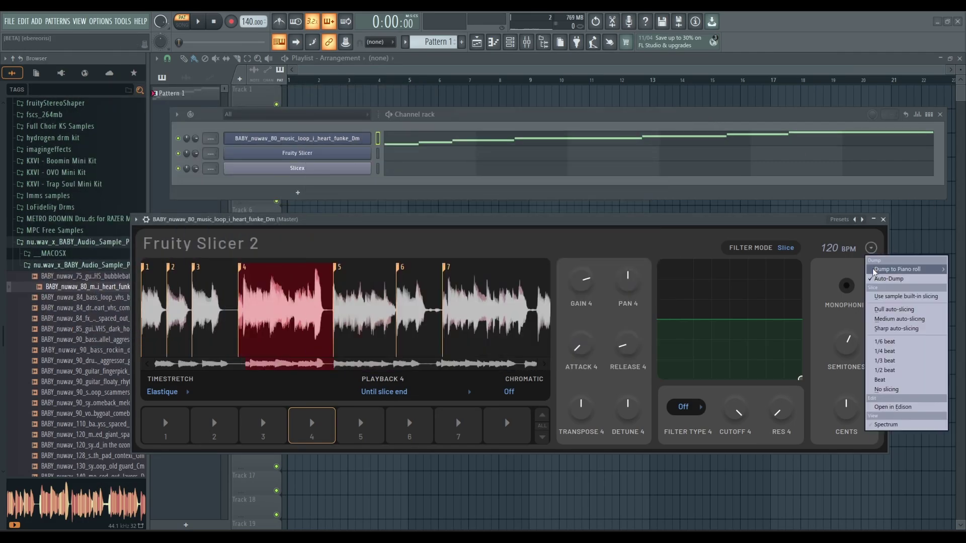
mouse_move(892, 272)
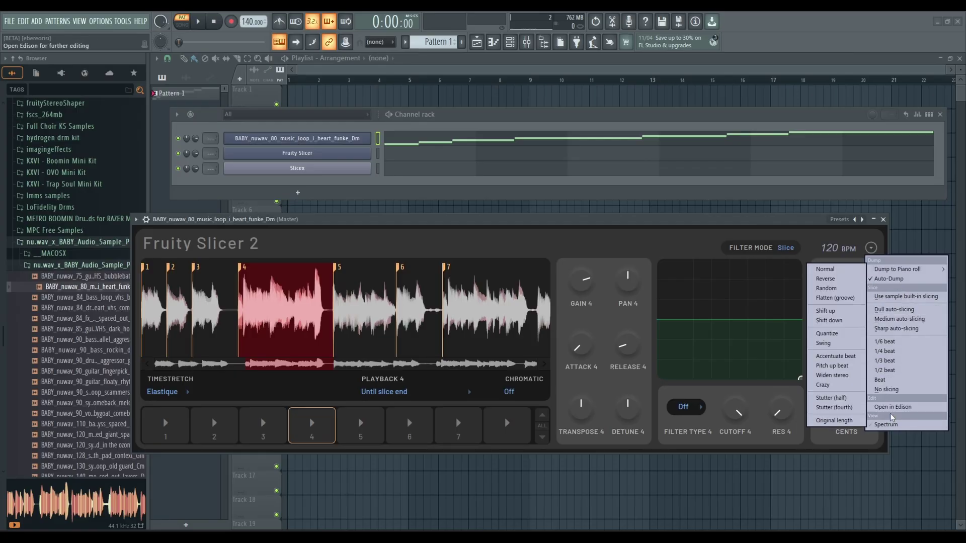
Step: Delete all the dumped slice notes of the music loop channel from the piano roll
left_click(509, 148)
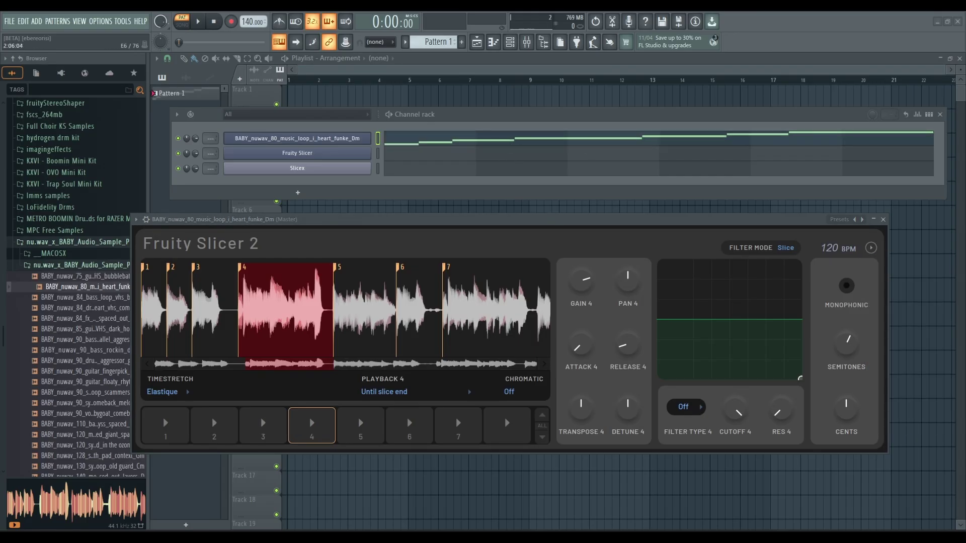
left_click(504, 132)
key("Delete")
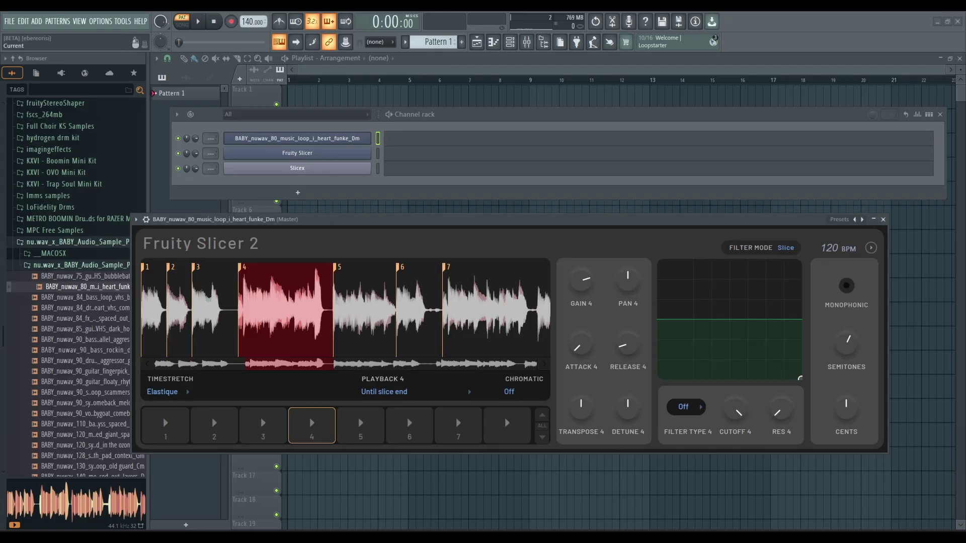
Step: Play slices 4, 3 and 7, highlighting portions of slice 7 in the waveform
left_click(284, 280)
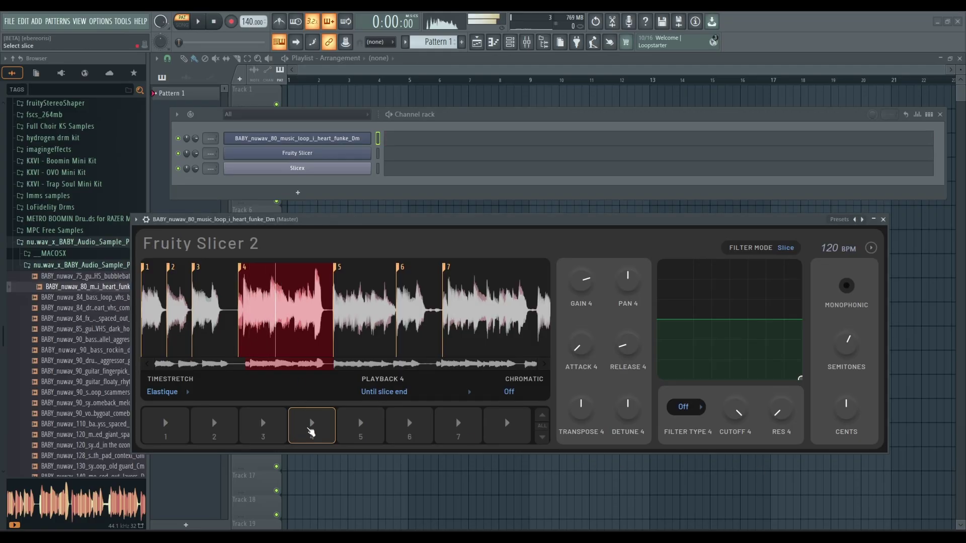
left_click(265, 434)
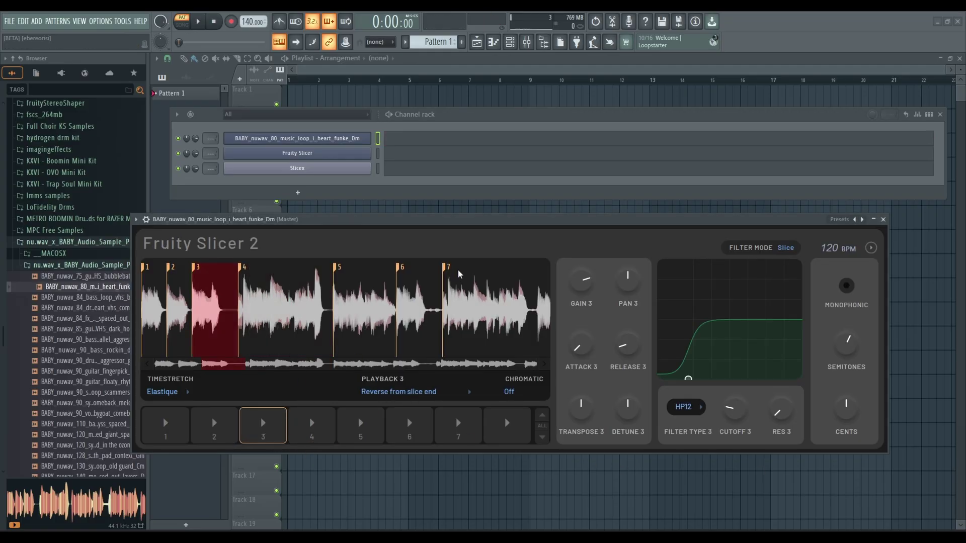
left_click(500, 303)
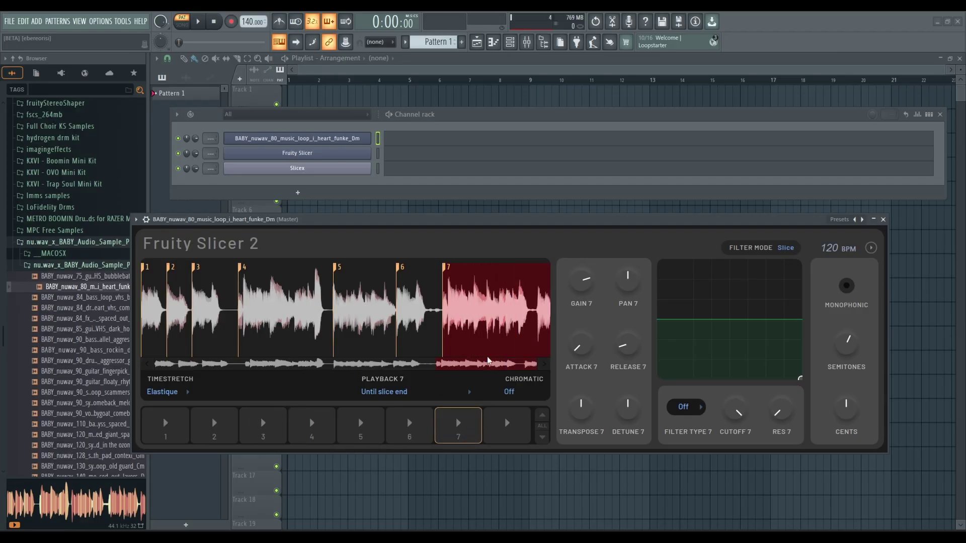
left_click(495, 292)
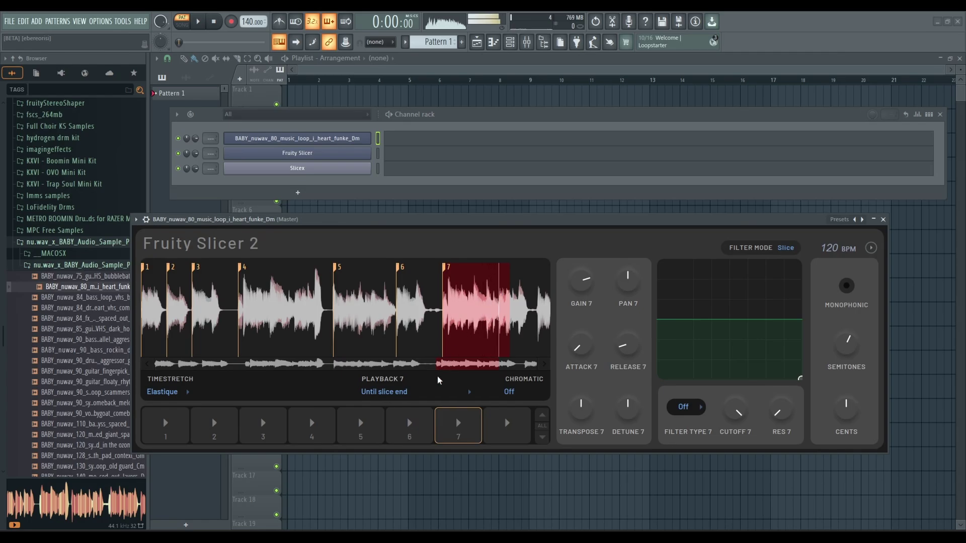
Step: Compare the Slicex and original Fruity Slicer windows, then return to the music loop's Fruity Slicer 2
left_click(309, 174)
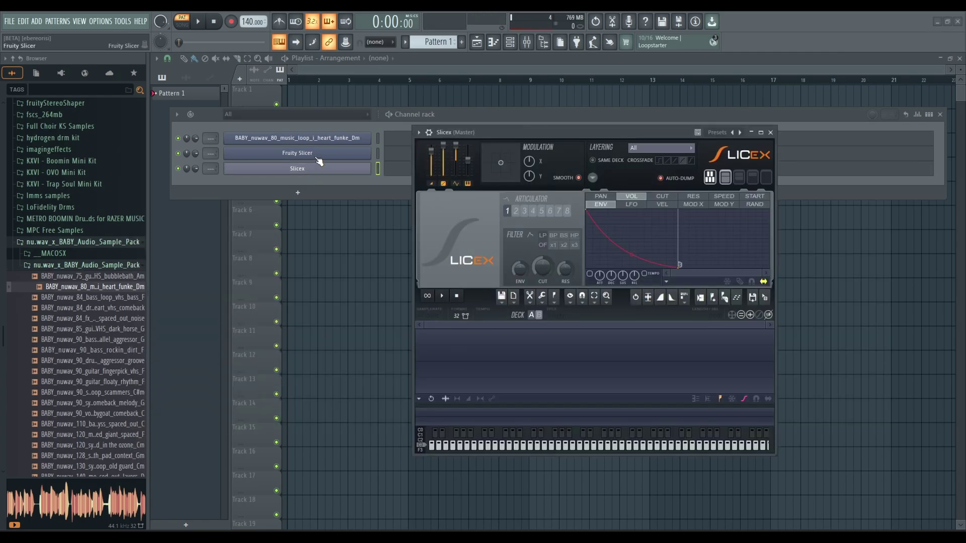
left_click(318, 159)
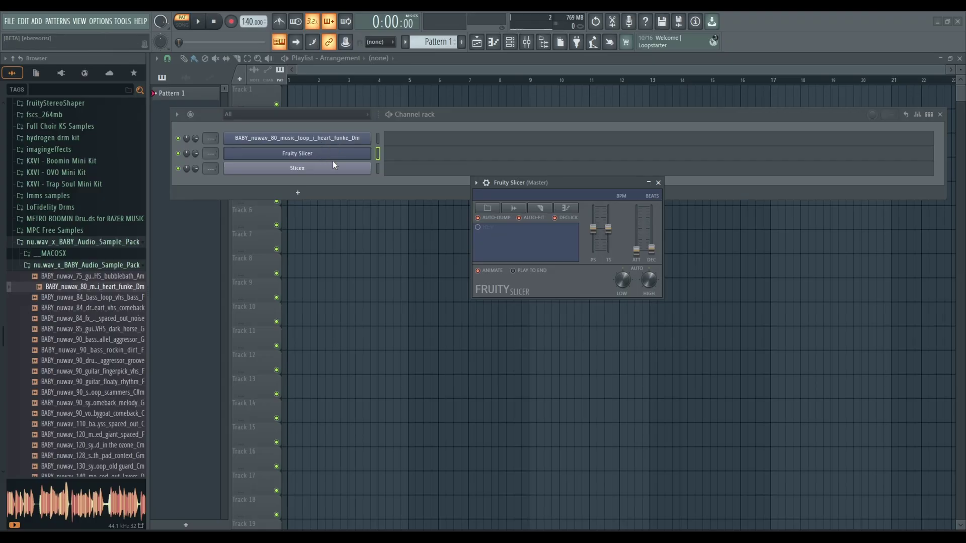
left_click(327, 171)
left_click(321, 142)
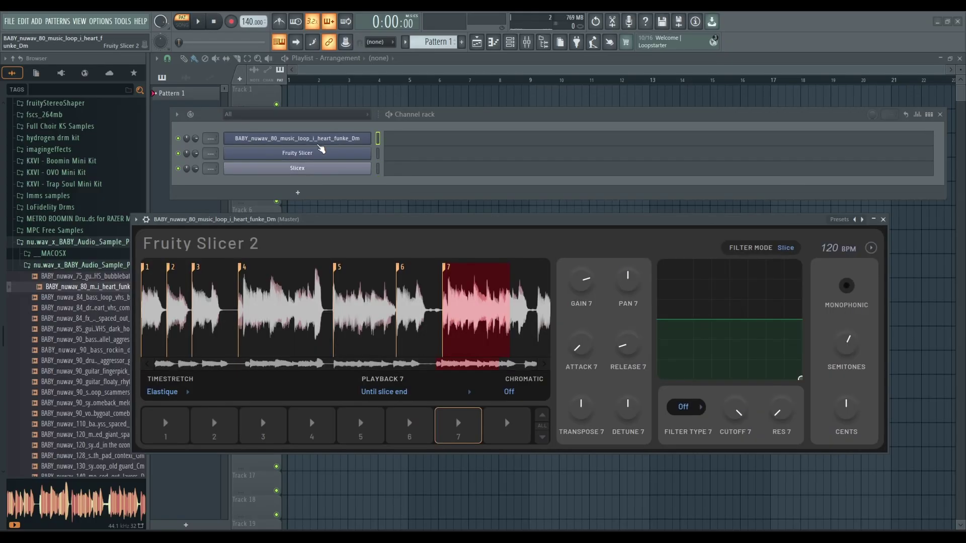
Step: Nudge slice 4's marker to dump the notes again, and reduce the loop to one slice with No slicing
left_click_drag(242, 270, 242, 270)
left_click(871, 248)
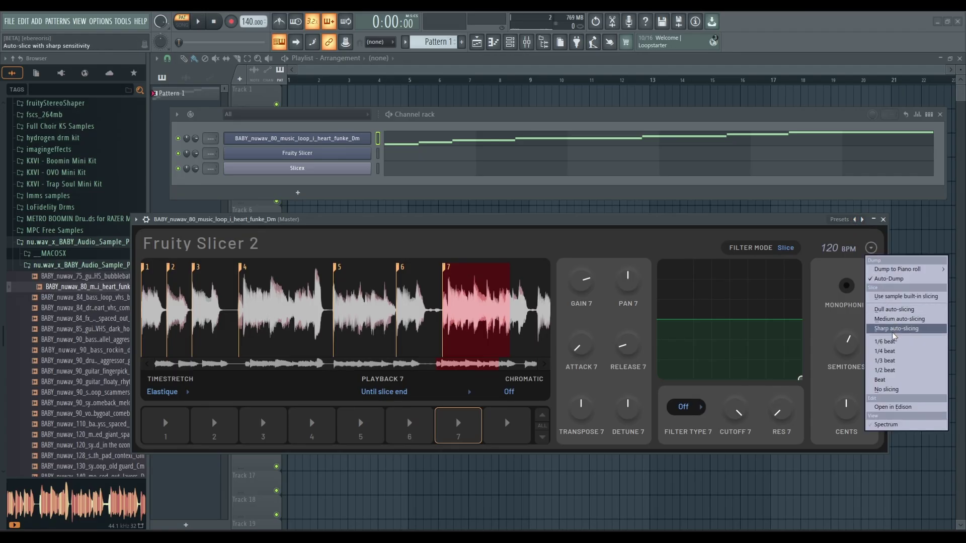
left_click(882, 390)
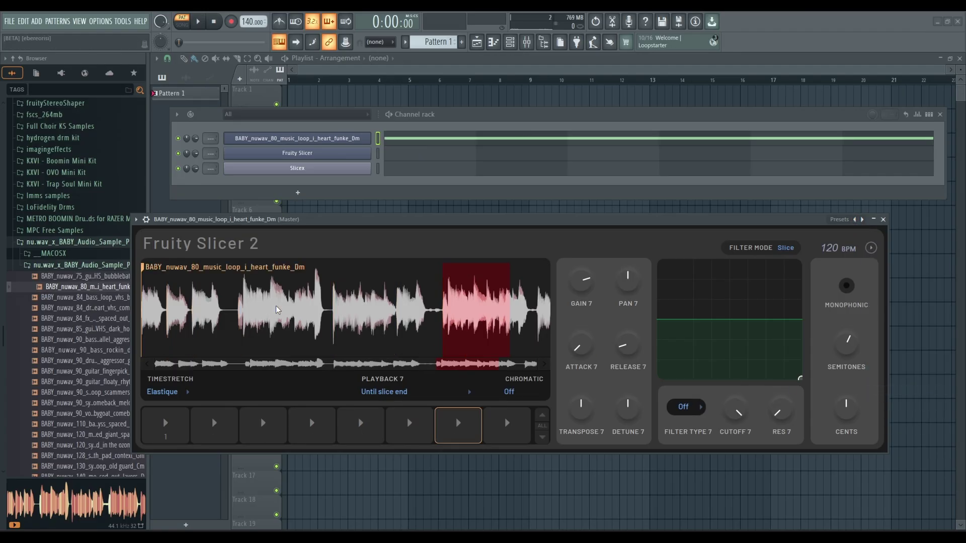
Step: Examine the remaining marker's trigger note choices, delete that marker and play the unsliced loop from the second pad
right_click(143, 268)
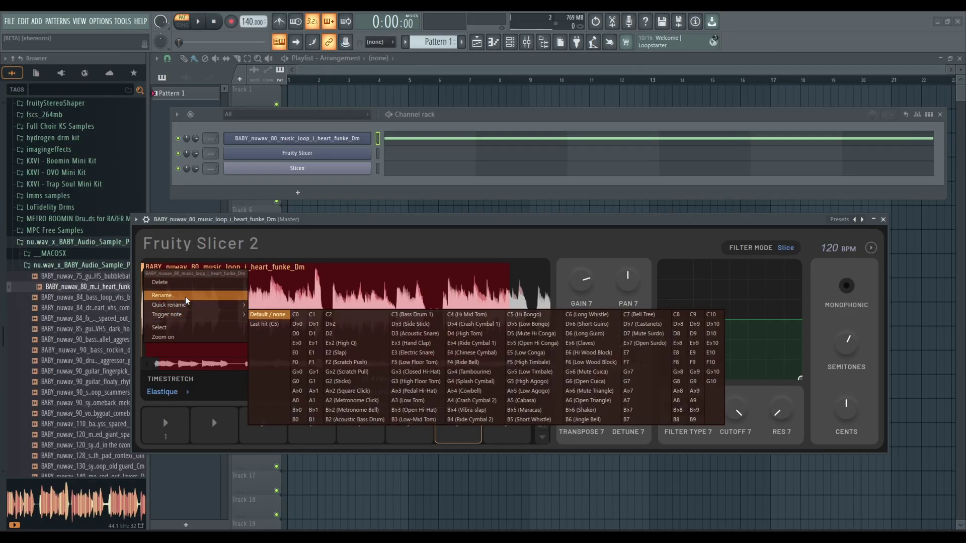
mouse_move(186, 305)
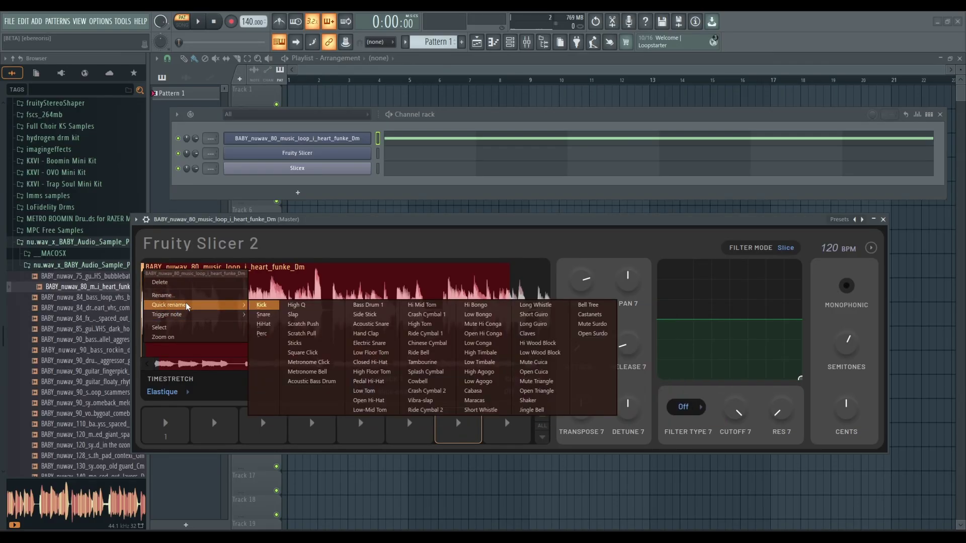
left_click(160, 285)
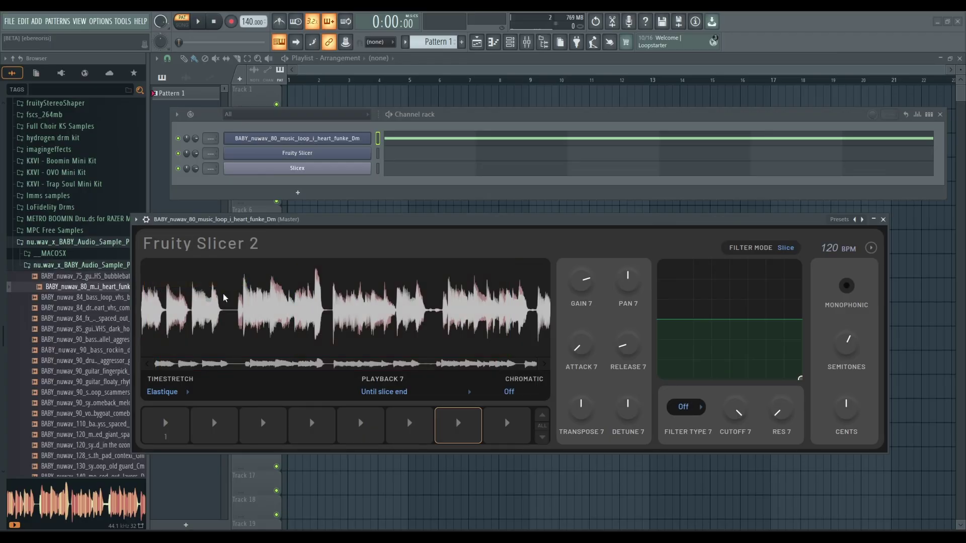
left_click(188, 434)
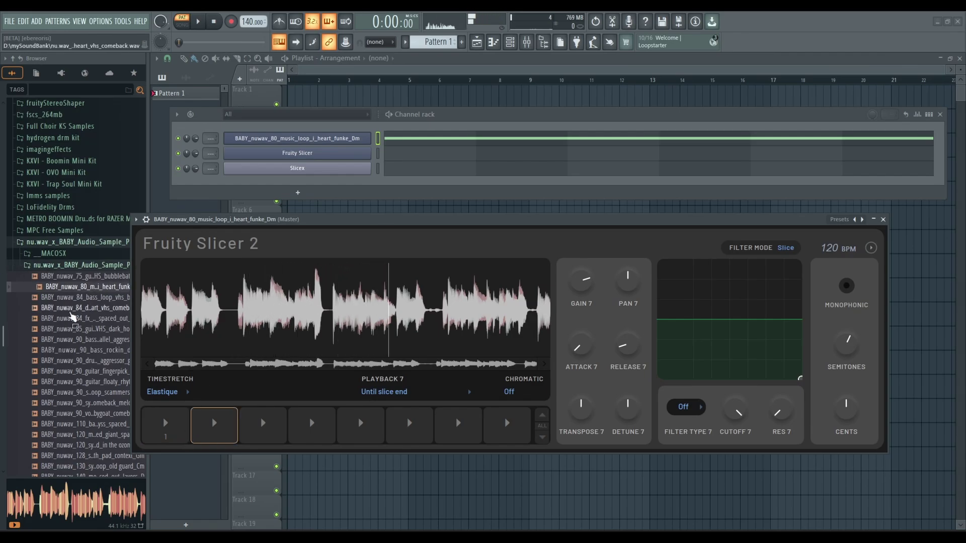
Step: Play the unsliced loop from the first pad and re-slice it with the sample's built-in slicing
left_click(187, 428)
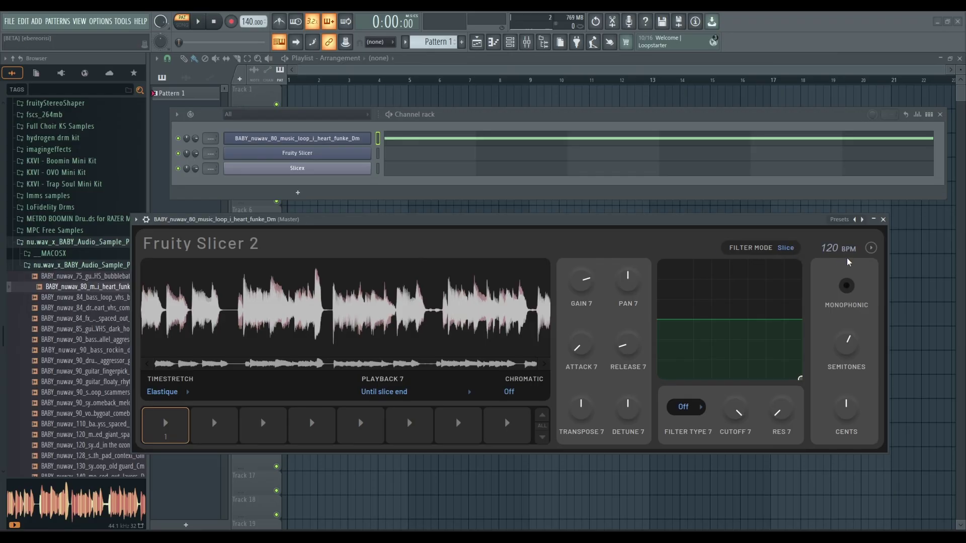
left_click(871, 248)
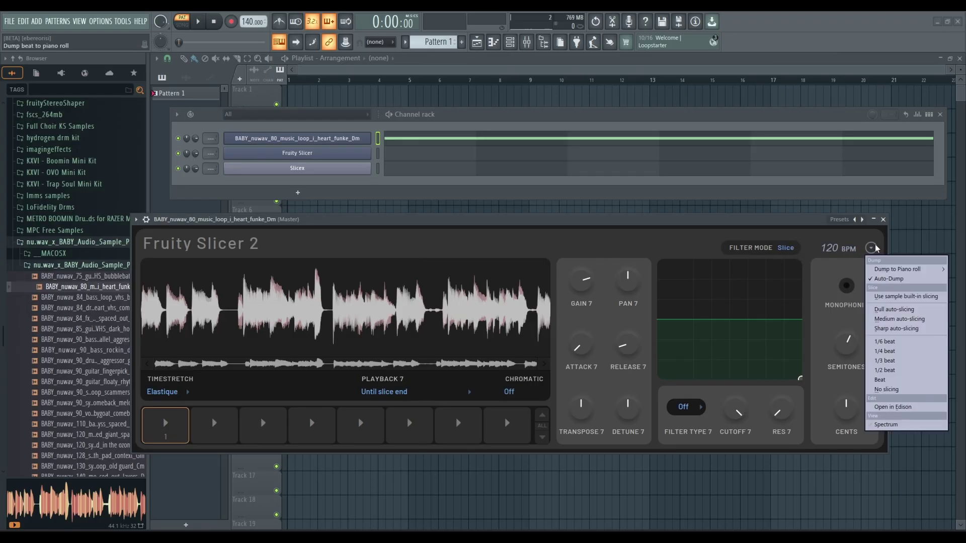
left_click(893, 298)
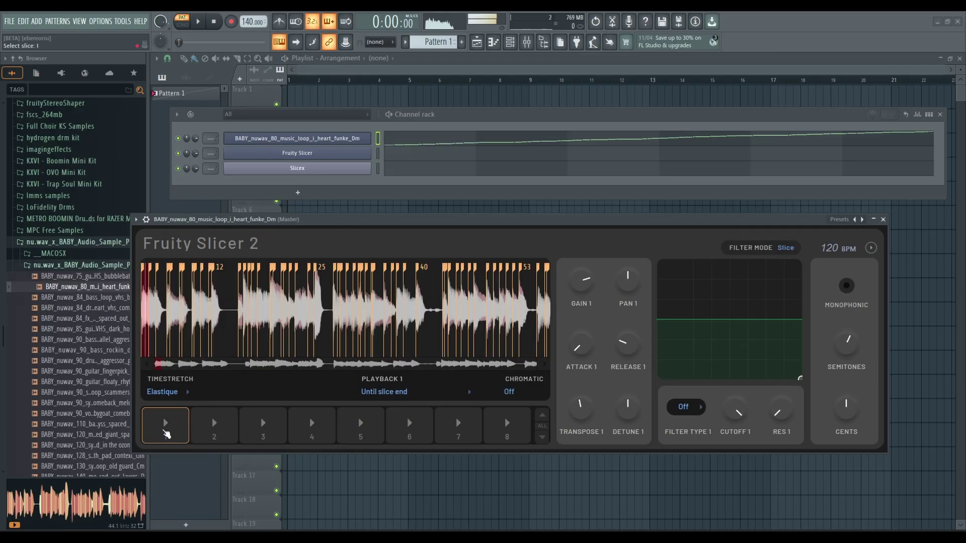
Step: Play slices 1 to 5 from their pads in varying order to hear the short slices
left_click(216, 433)
left_click(268, 433)
left_click(326, 420)
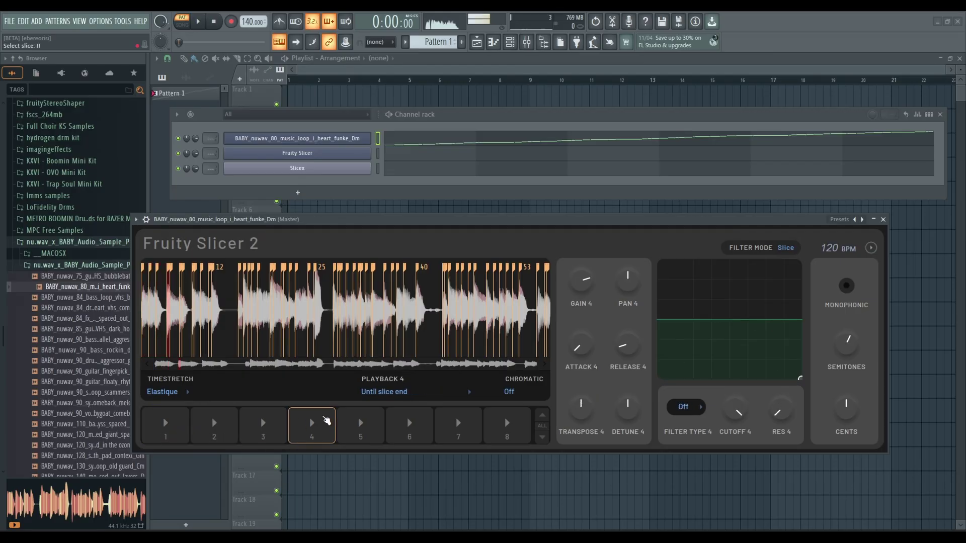
left_click(267, 429)
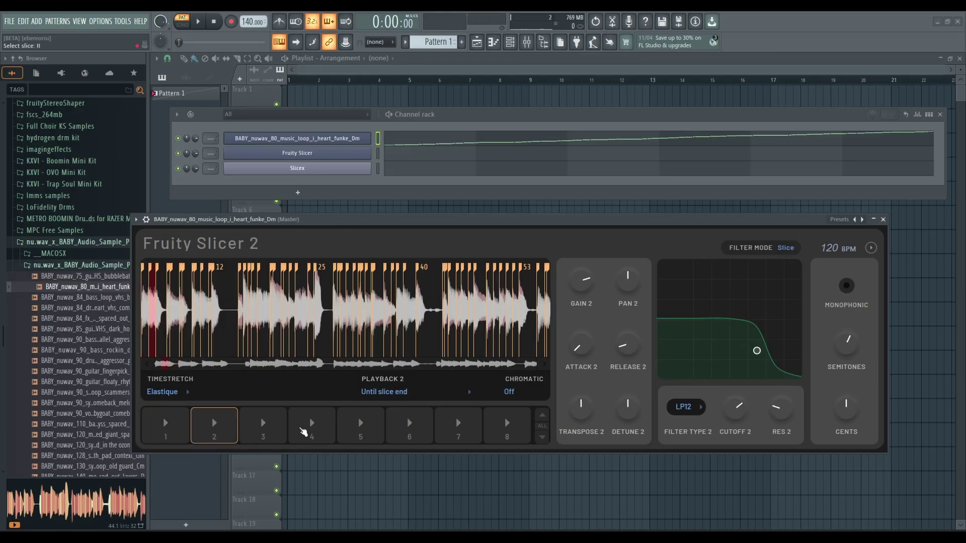
left_click(342, 424)
left_click(321, 428)
left_click(236, 431)
left_click(183, 436)
left_click(211, 436)
left_click(269, 431)
Step: Re-slice the loop by Beat and play slices 1 to 4 from their pads
left_click(871, 248)
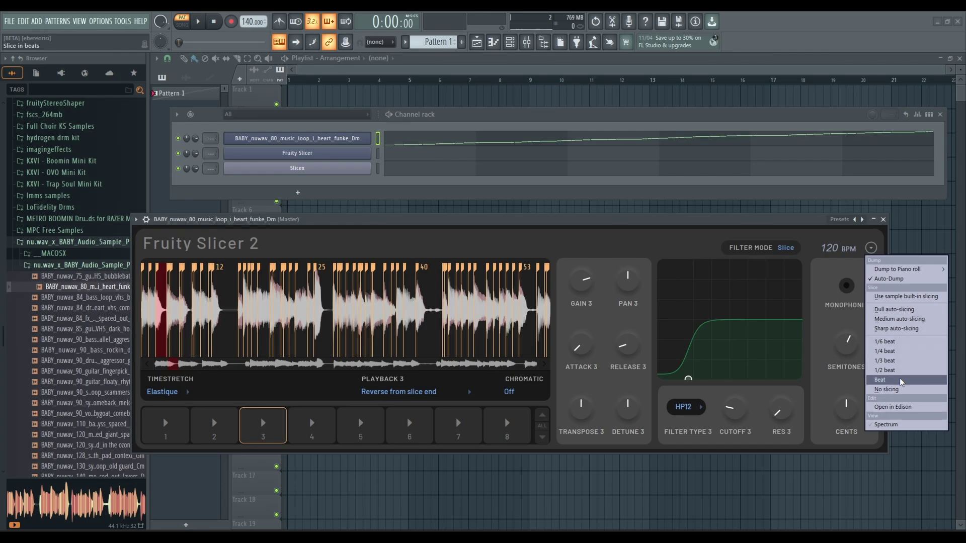
left_click(881, 380)
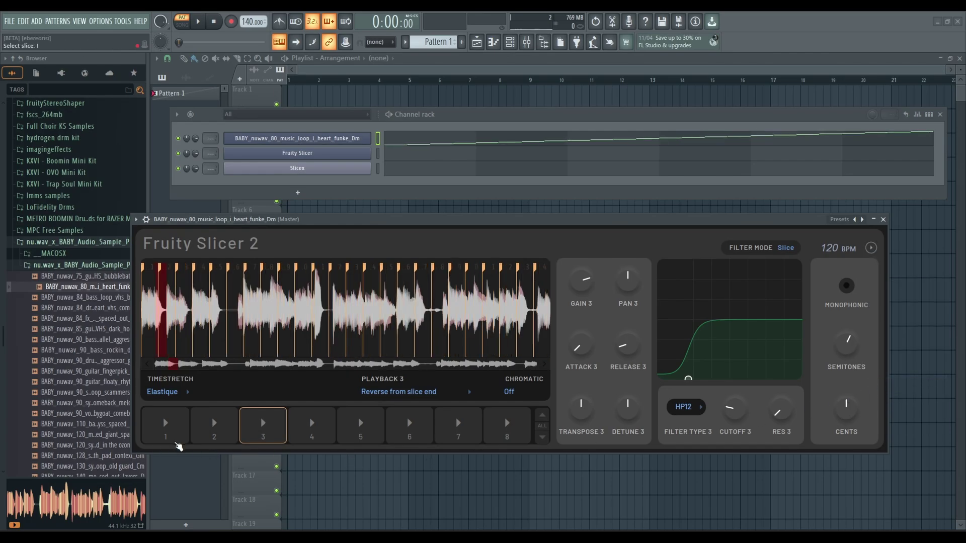
left_click(179, 441)
left_click(216, 431)
left_click(265, 431)
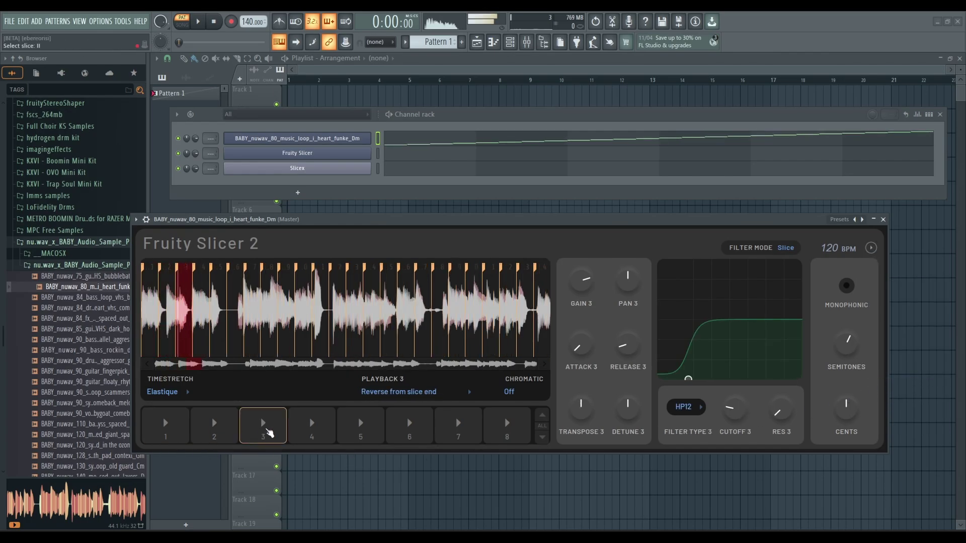
left_click(319, 431)
left_click(265, 428)
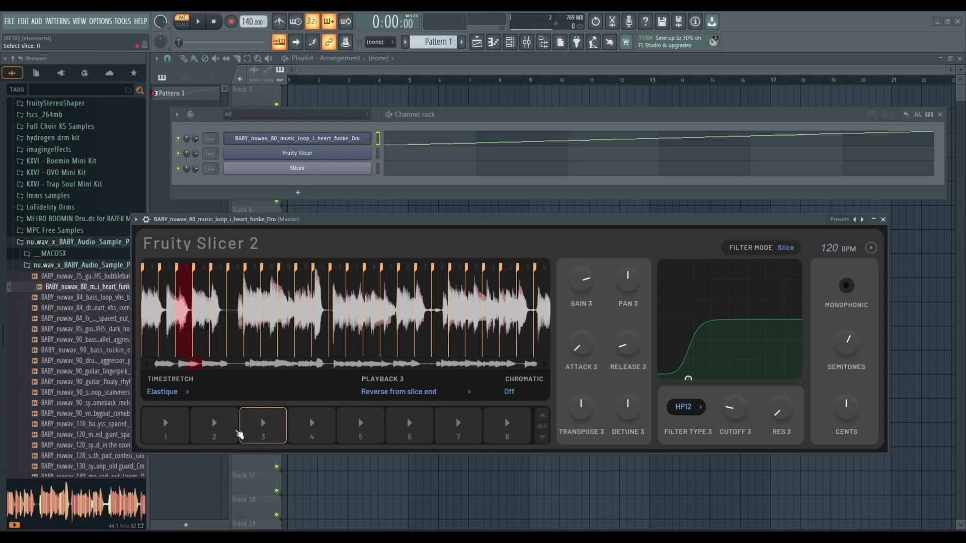
Step: Re-slice the loop with Medium auto-slicing, and replace that with Dull auto-slicing
left_click(871, 247)
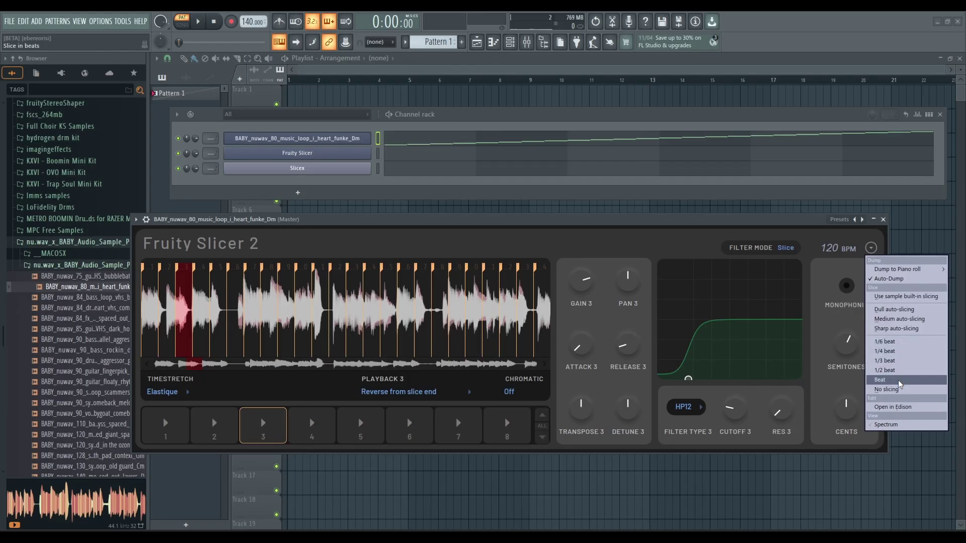
left_click(894, 319)
left_click(872, 248)
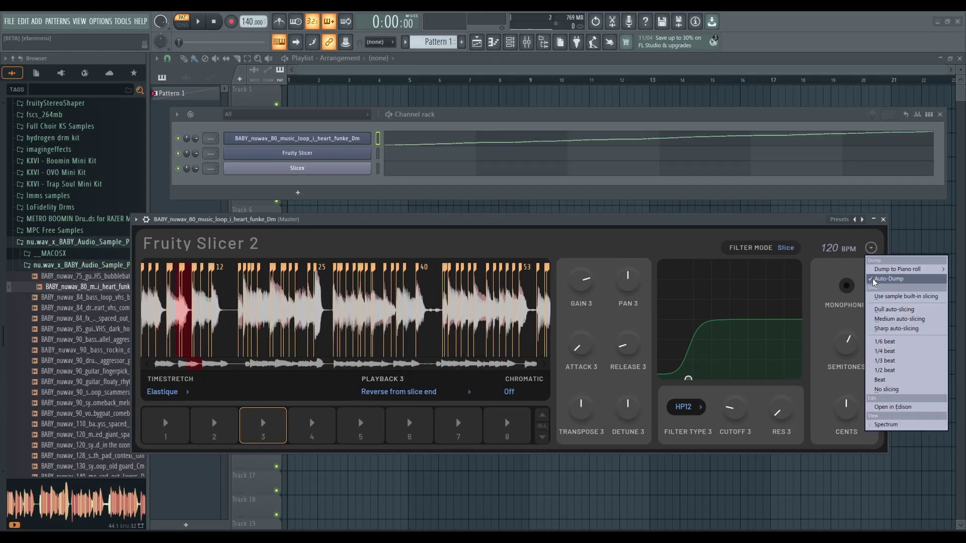
left_click(891, 309)
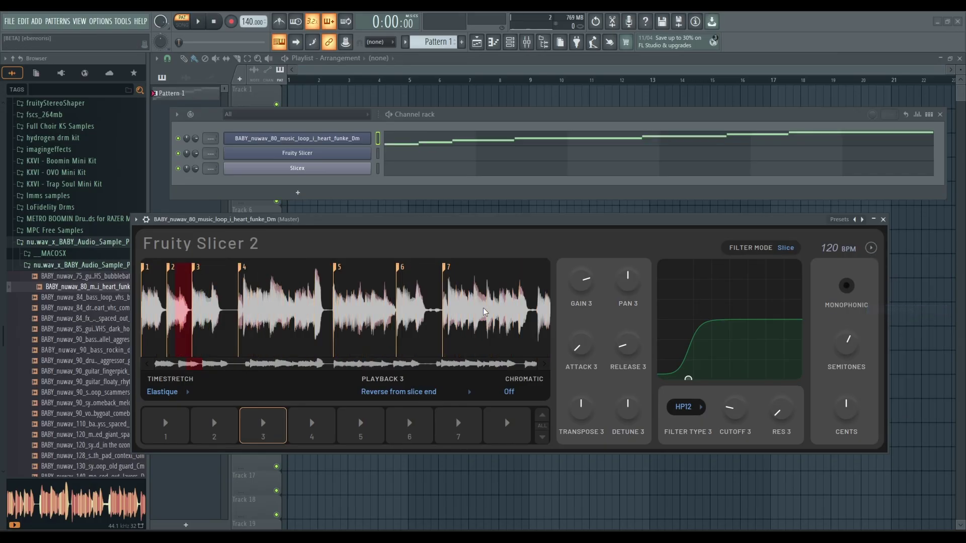
Step: Play the unassigned eighth pad and slices 6, 7 and 4 from the pads, and slices 5 and 7 from the waveform
left_click(508, 425)
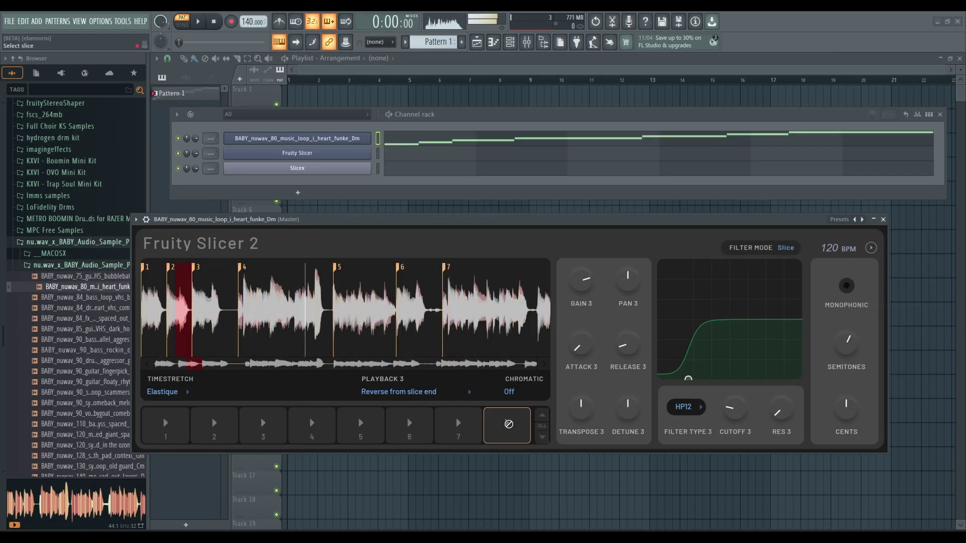
left_click(425, 424)
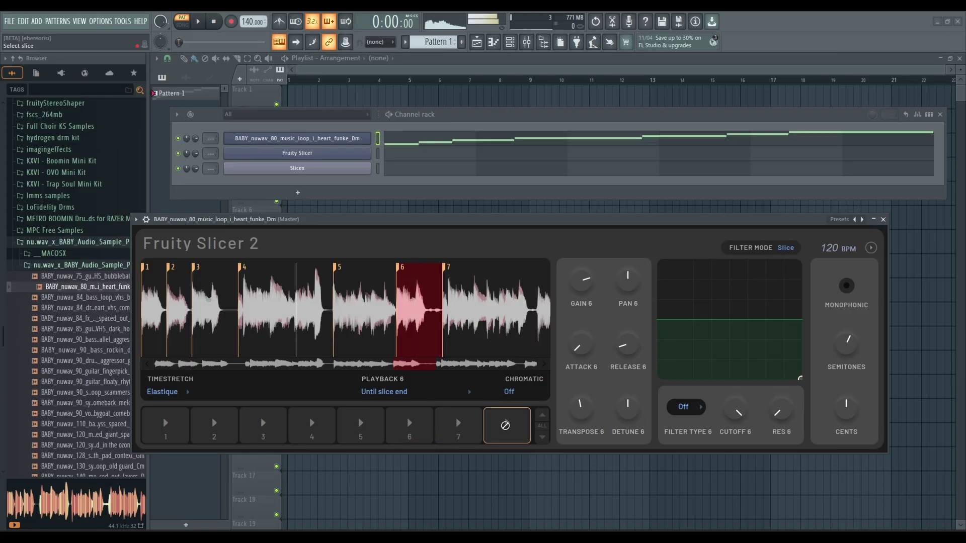
left_click(445, 423)
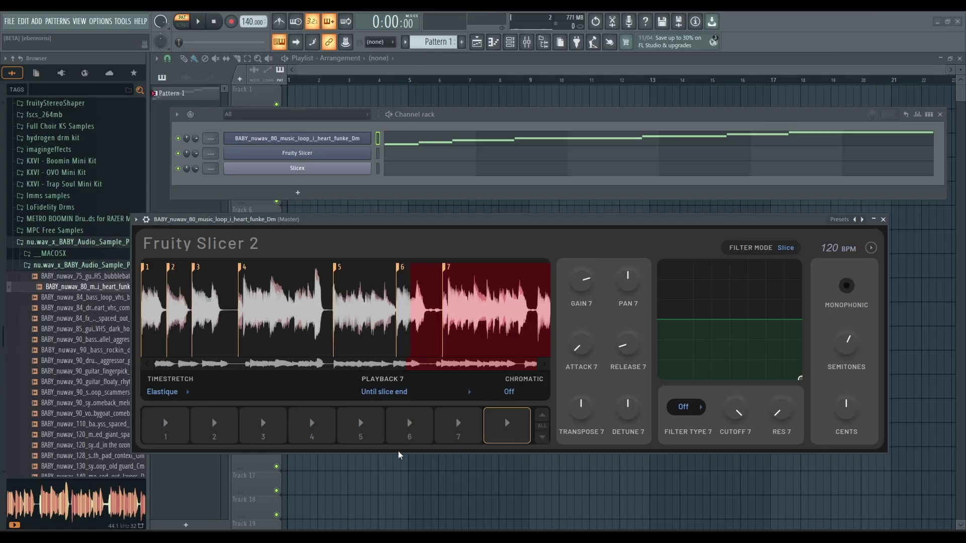
left_click(313, 425)
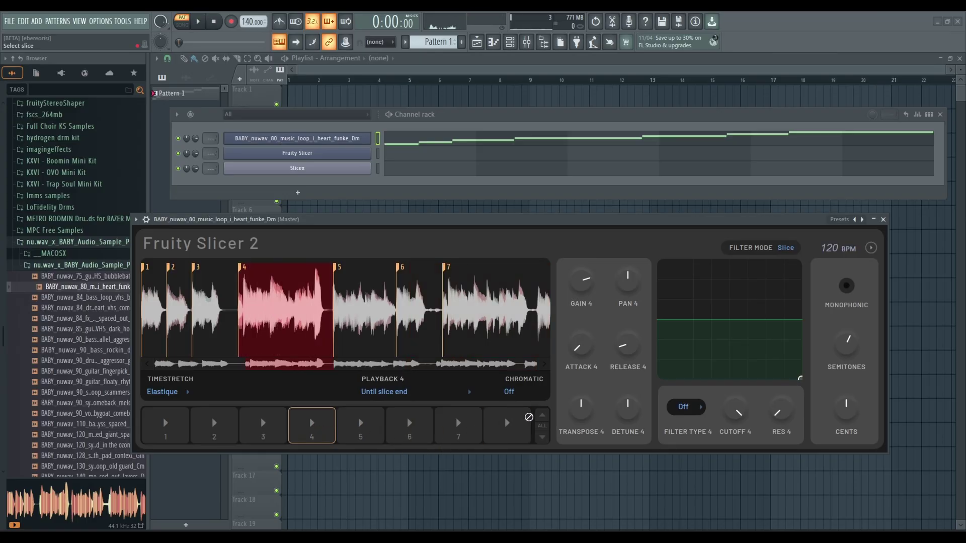
left_click(351, 324)
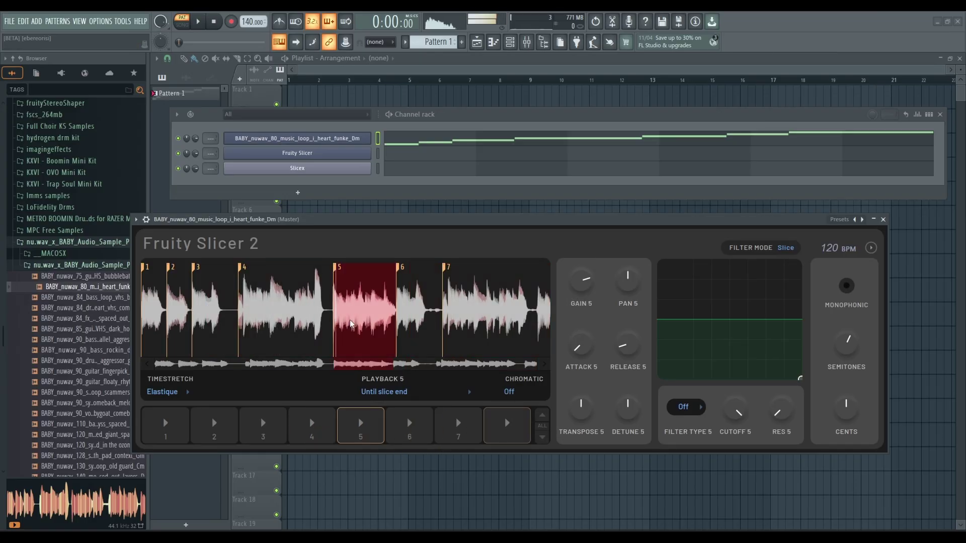
left_click(467, 299)
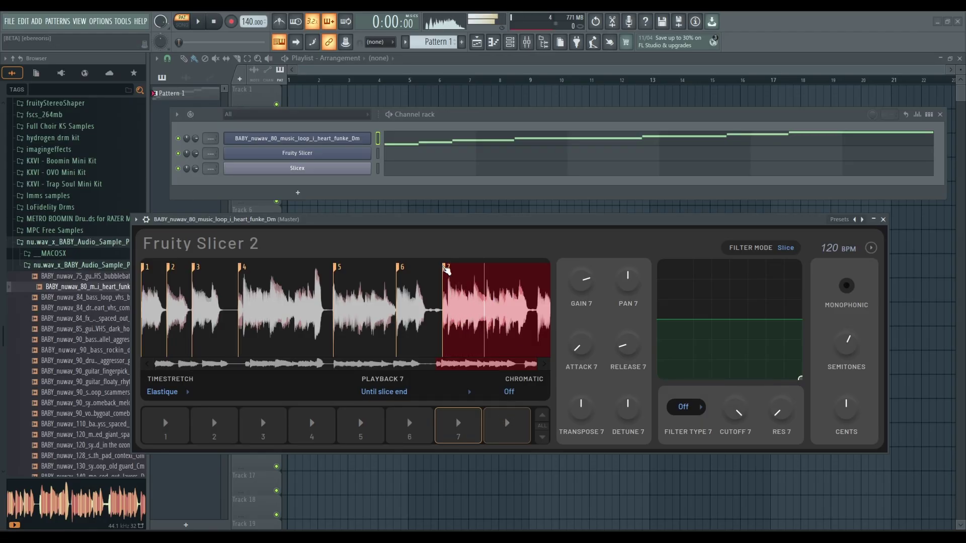
Step: Examine slice 7's quick rename choices, zoom the waveform on that slice, and restore the full waveform view
right_click(447, 271)
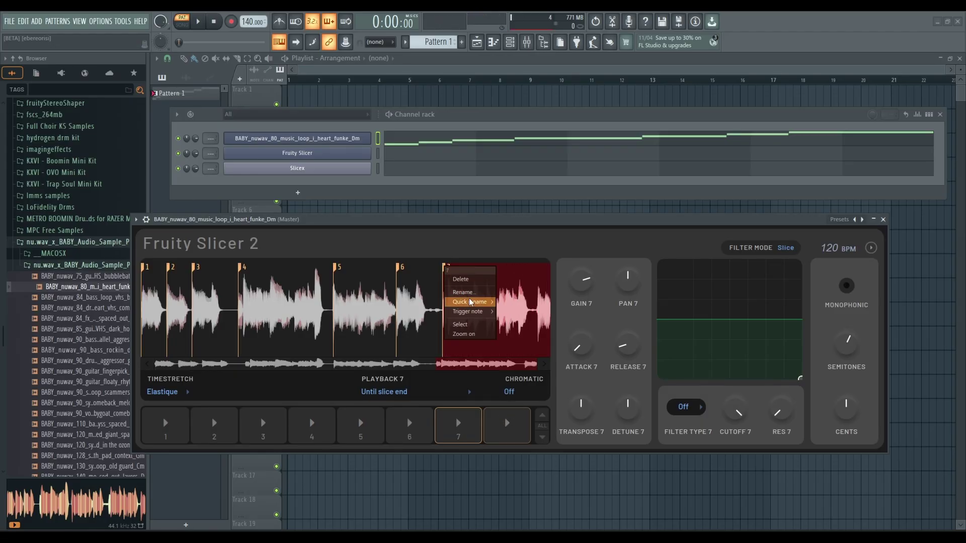
mouse_move(475, 301)
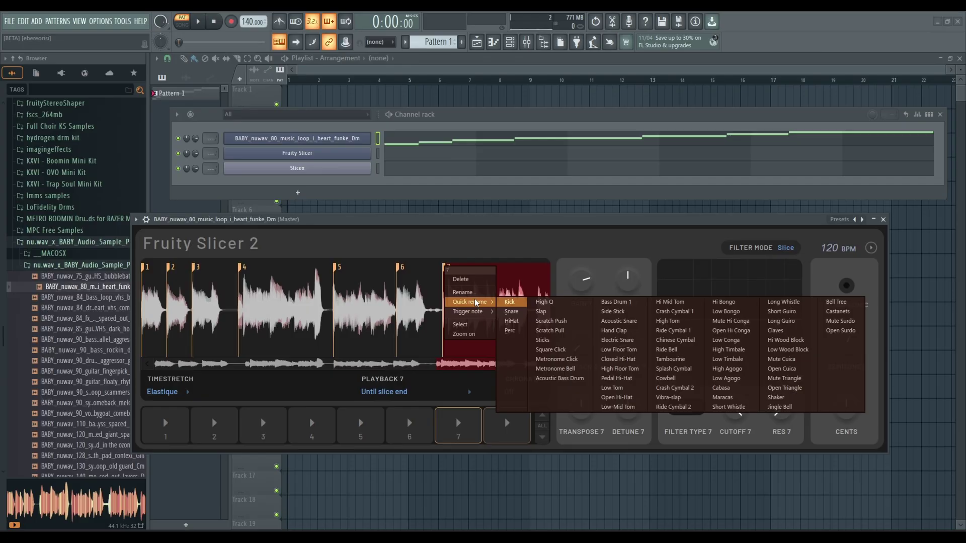
mouse_move(481, 317)
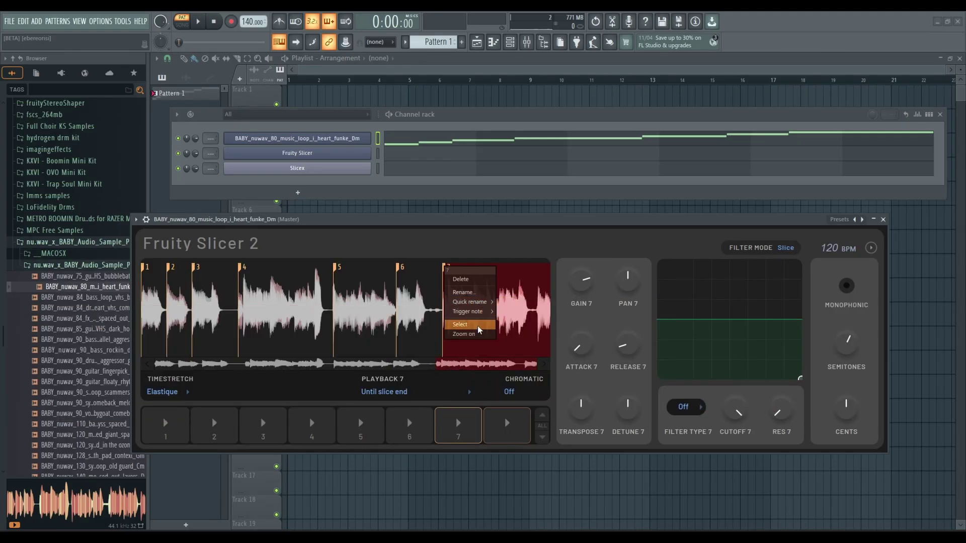
left_click(476, 334)
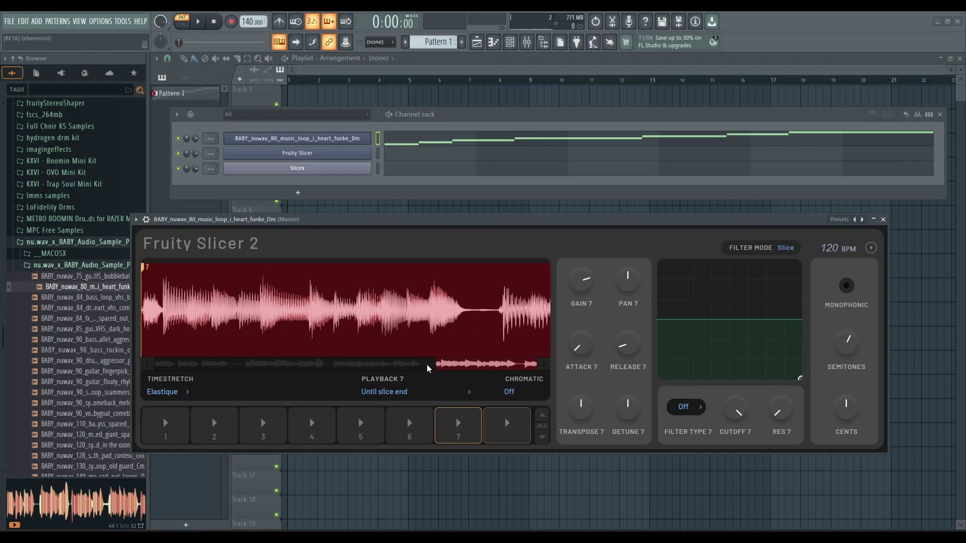
left_click_drag(436, 364, 154, 364)
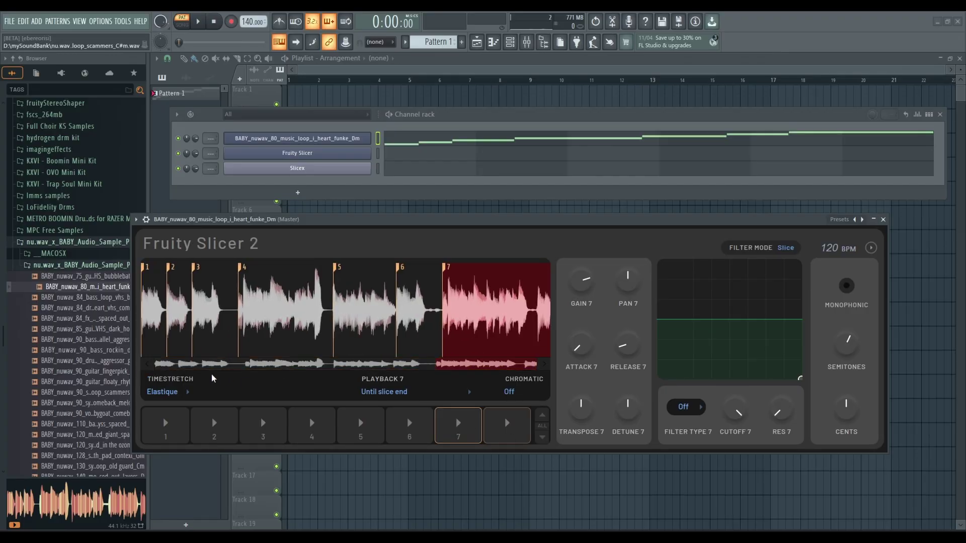
Step: Play slice 7 from the waveform and review its marker options without choosing one
left_click(480, 351)
left_click(449, 281)
right_click(444, 271)
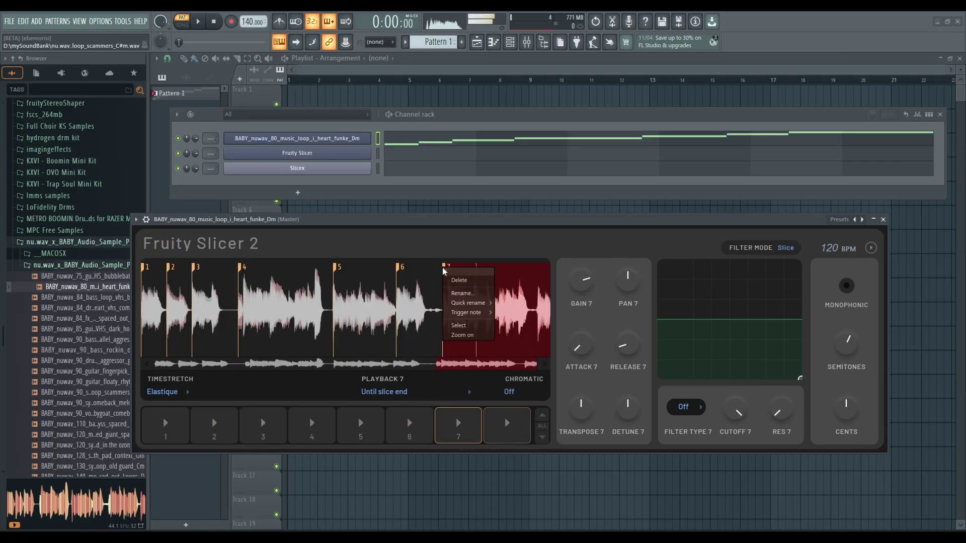
right_click(348, 366)
left_click(332, 364)
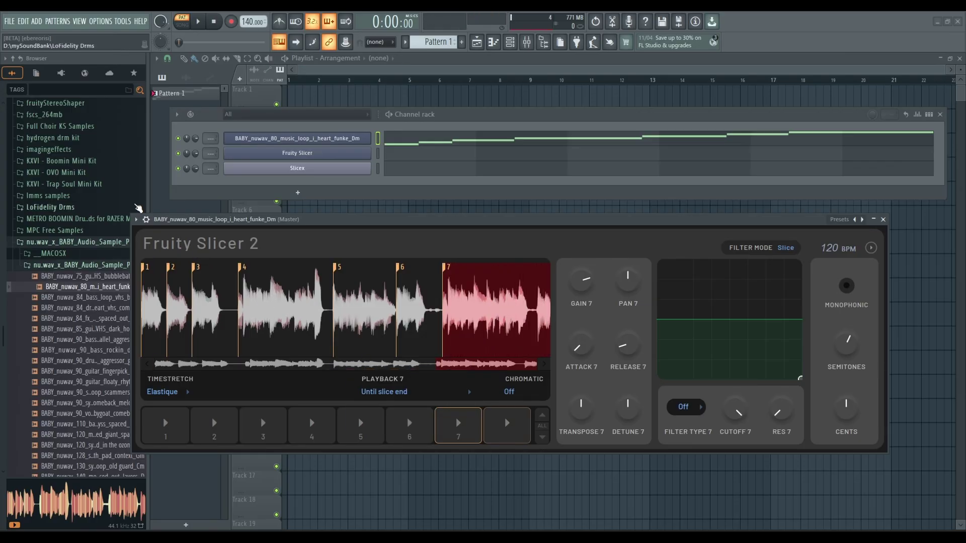
Step: Show the loop as a spectrum and switch back to the normal waveform display
left_click(874, 247)
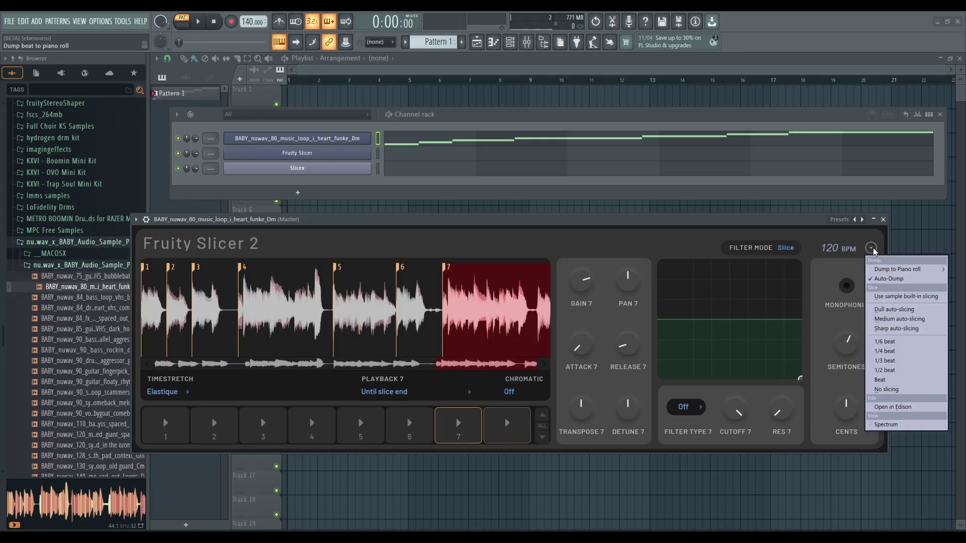
left_click(890, 425)
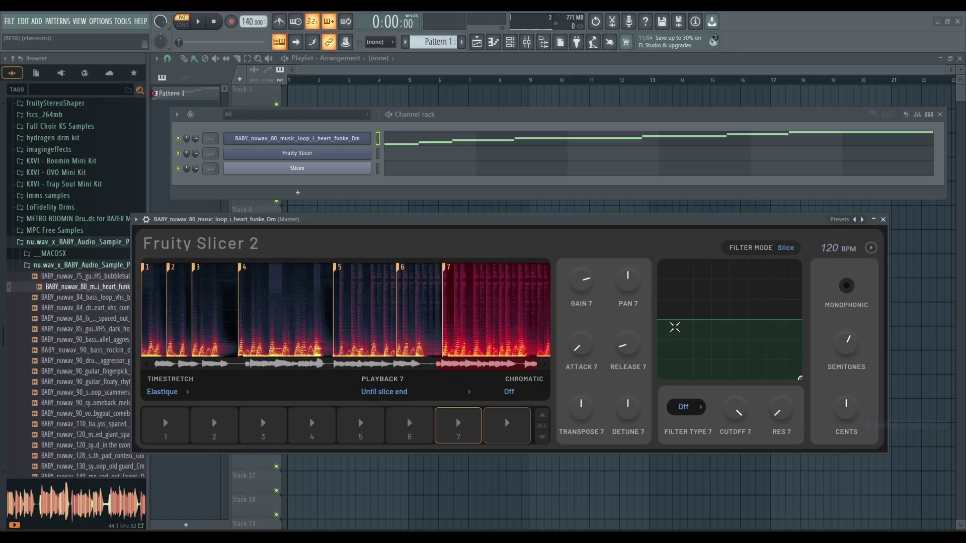
left_click(870, 249)
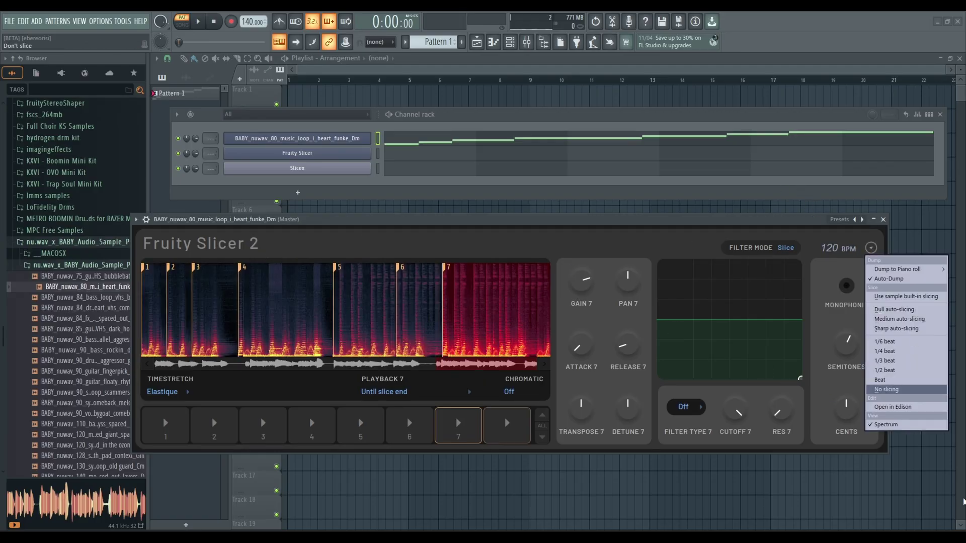
left_click(898, 425)
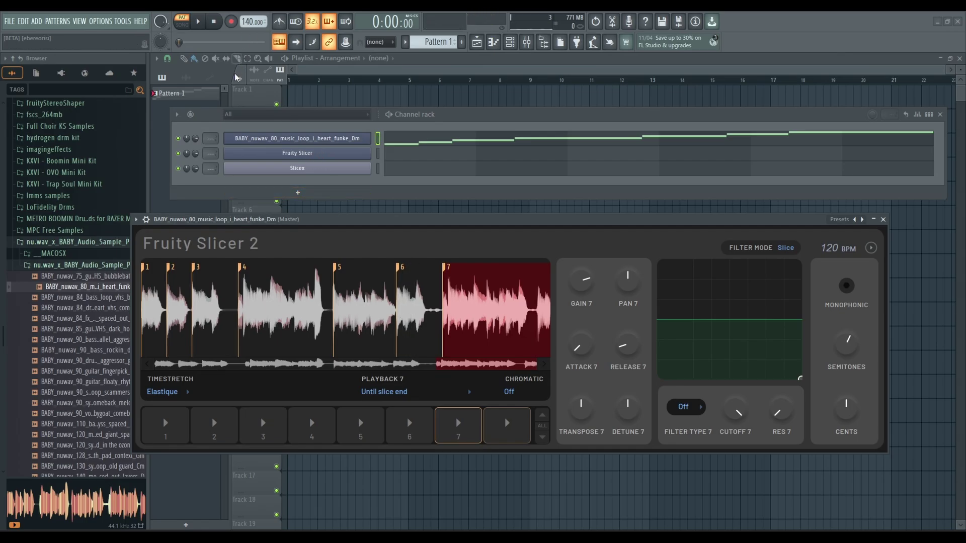
Step: Create a Hip hop loop with Loop Starter and play it back
left_click(191, 115)
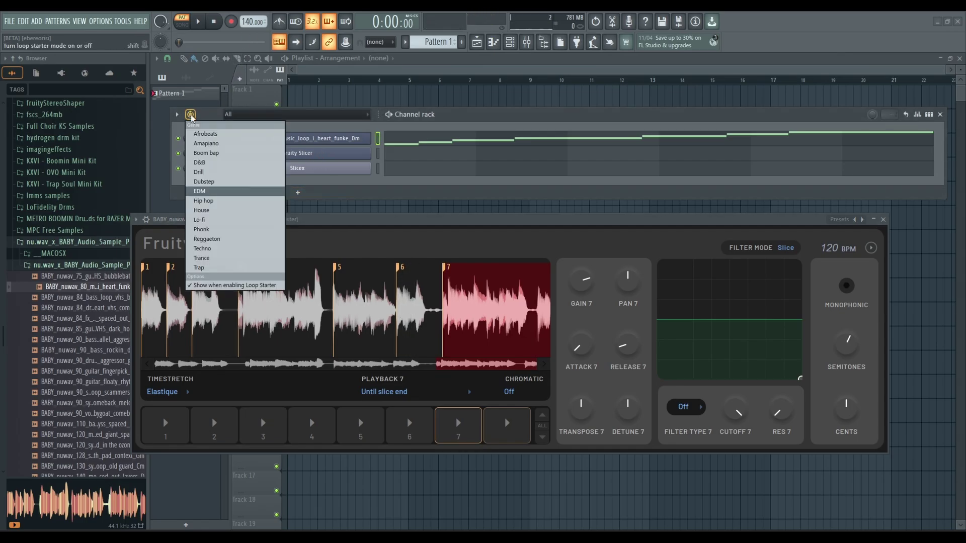
left_click(204, 201)
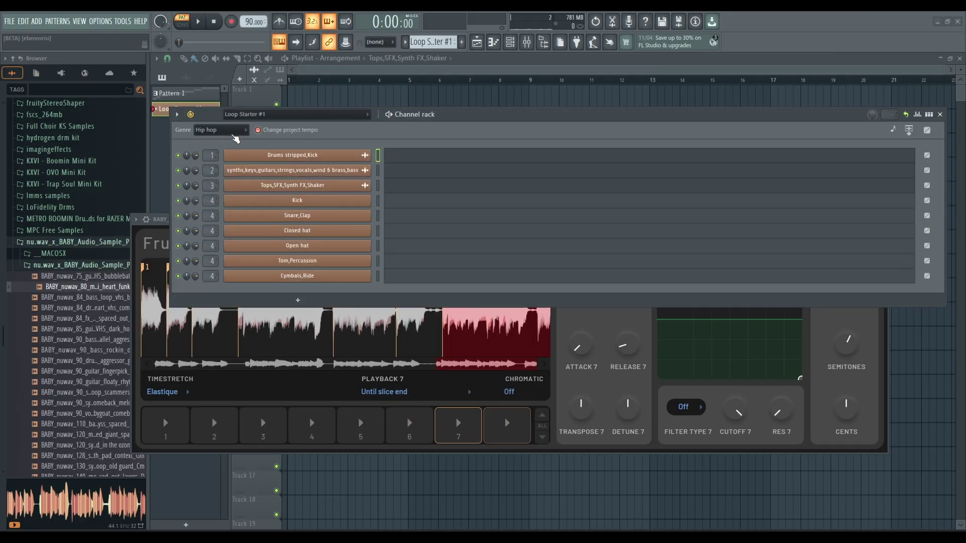
left_click_drag(439, 126, 517, 134)
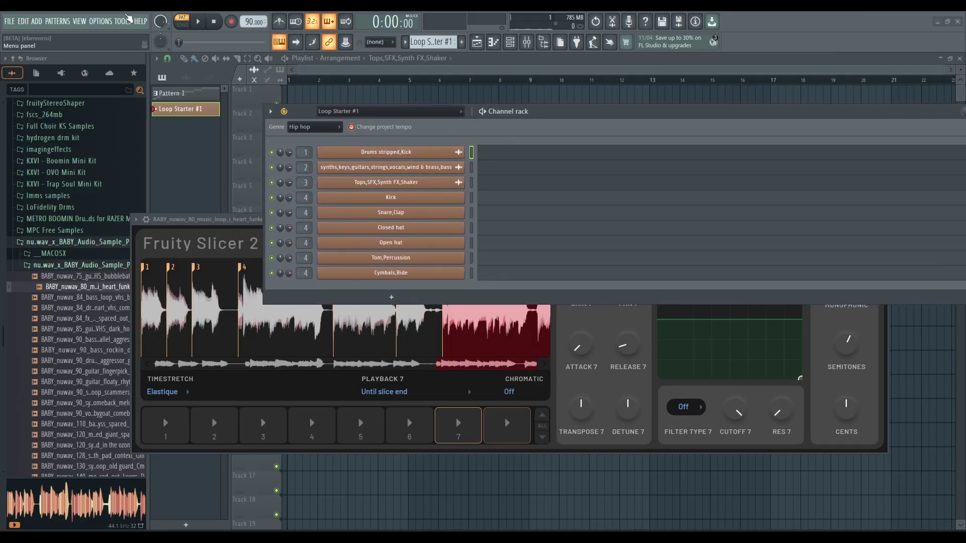
left_click(198, 22)
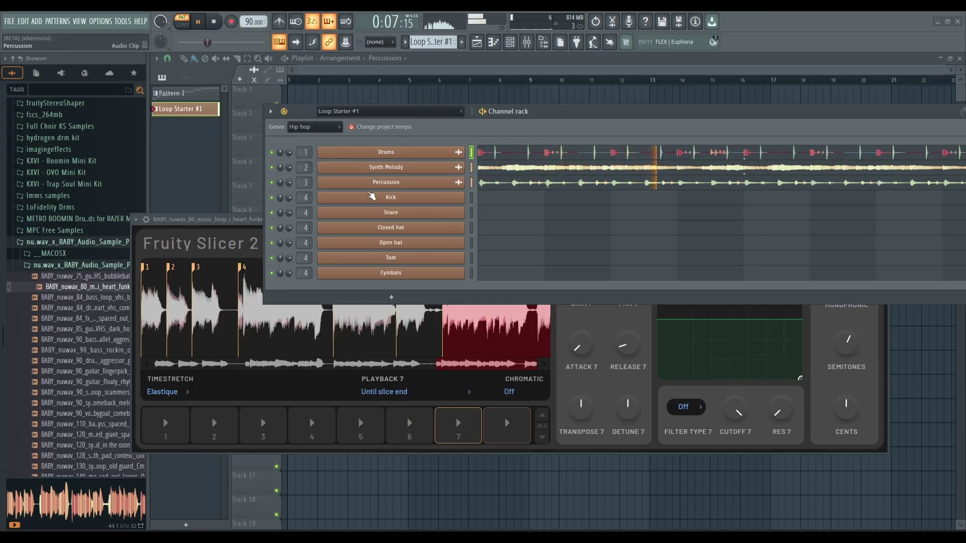
Step: Arrange the Channel rack above the Fruity Slicer 2 window so both are fully visible
left_click_drag(224, 223, 218, 273)
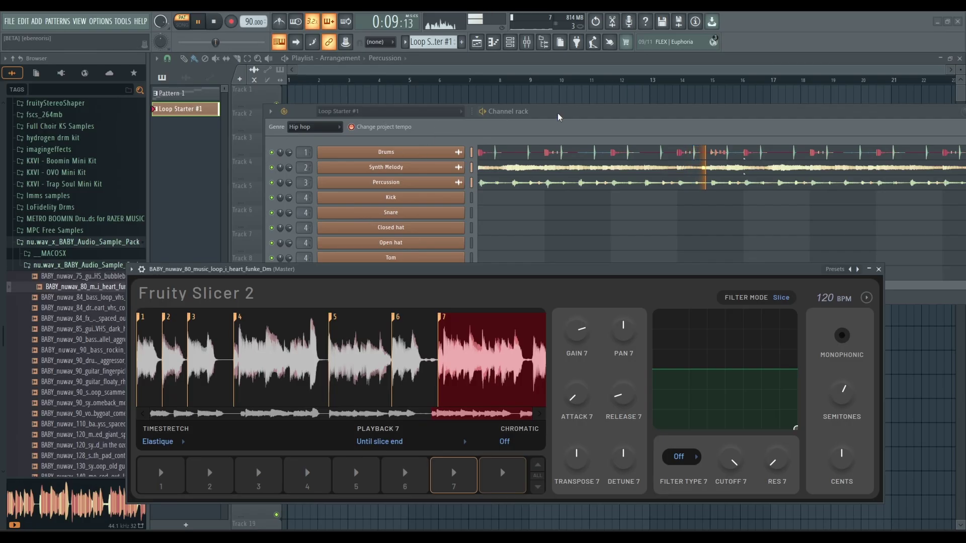
left_click_drag(560, 127, 379, 69)
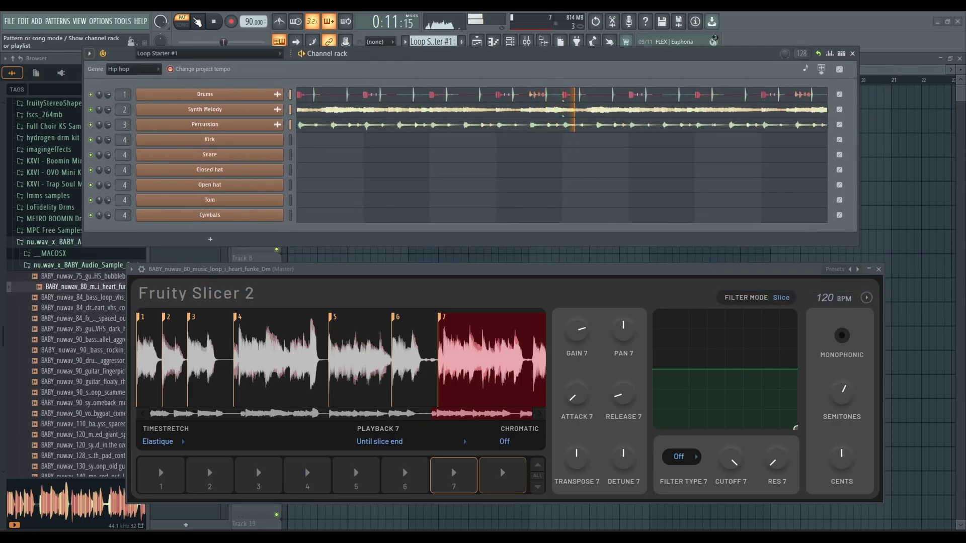
Step: Stop the loop, mute the Synth Melody channel and restart playback
left_click(214, 21)
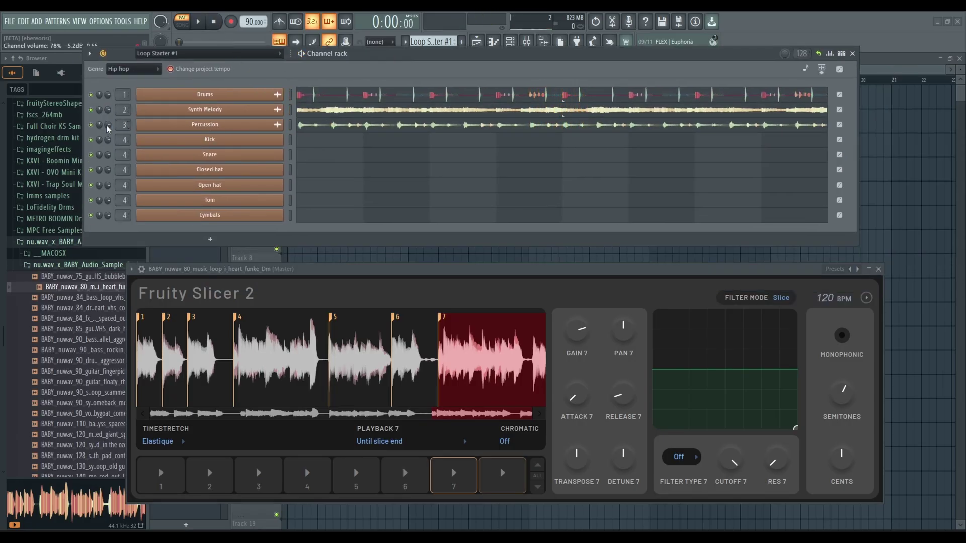
left_click(91, 125)
left_click(91, 124)
left_click(90, 110)
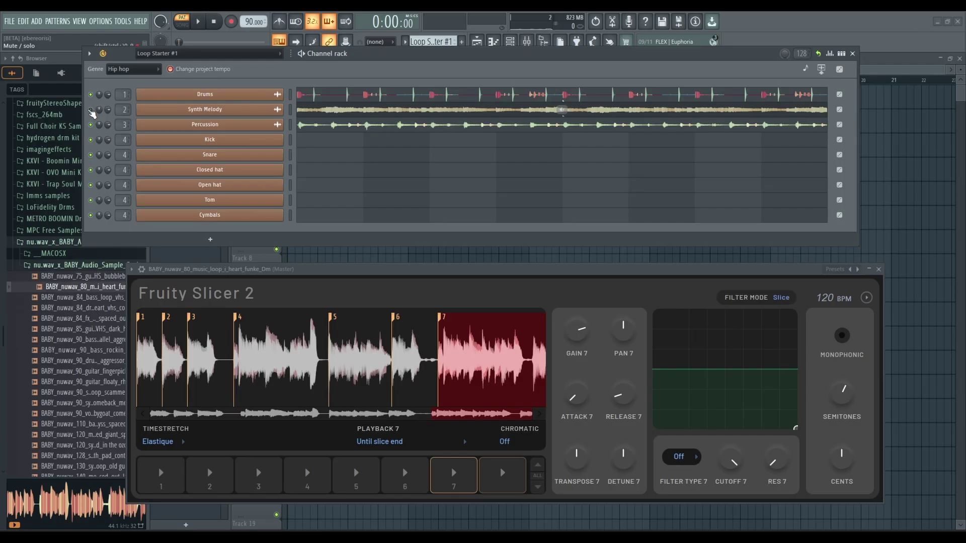
left_click(195, 22)
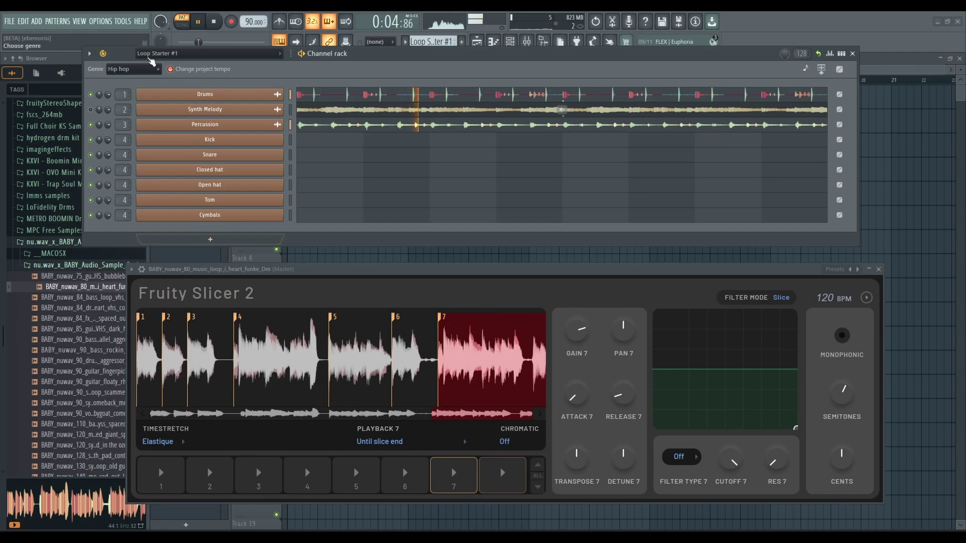
Step: Look through the Loop Starter genres without choosing one and show all channels in the Channel rack
left_click(126, 69)
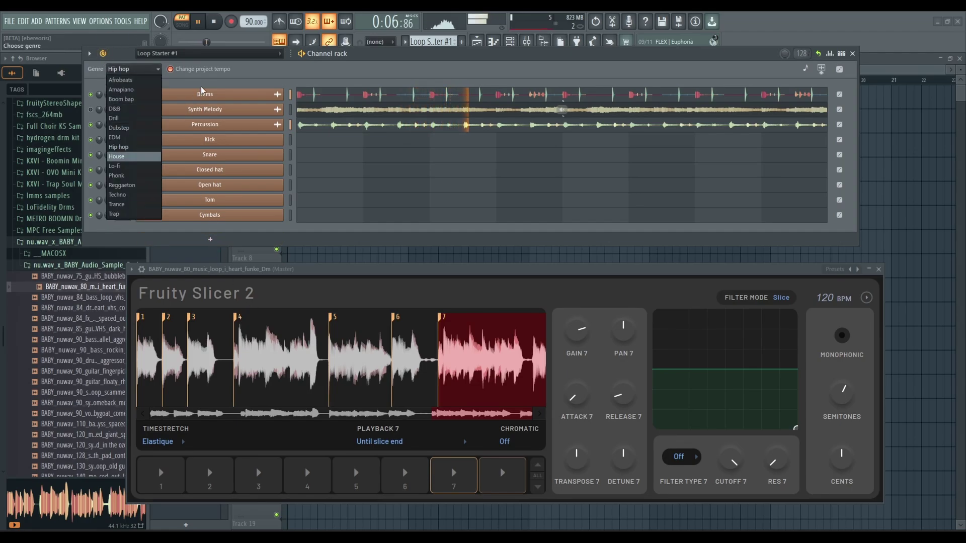
left_click(267, 54)
left_click(251, 65)
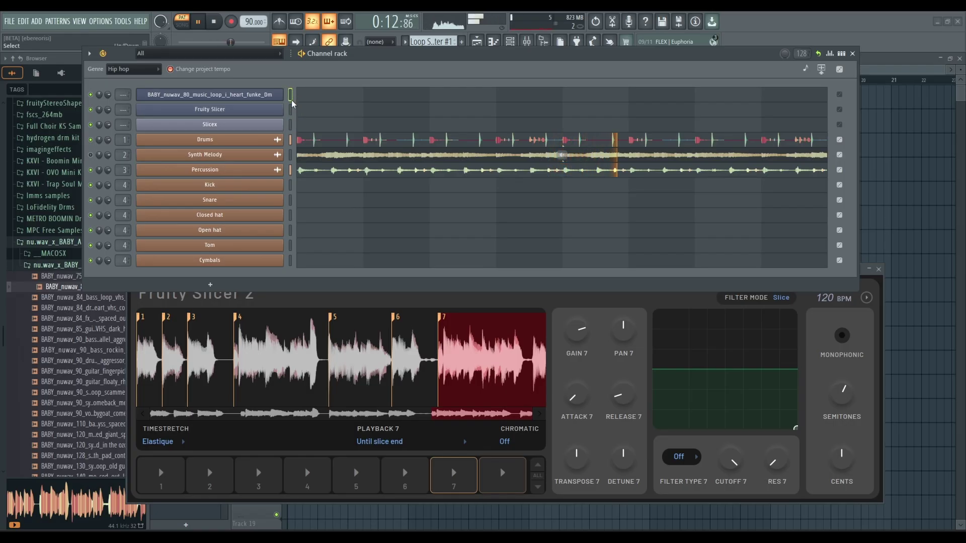
Step: Play slices 1, 2 and 3 from the pads over the running drum and percussion loop
left_click(161, 475)
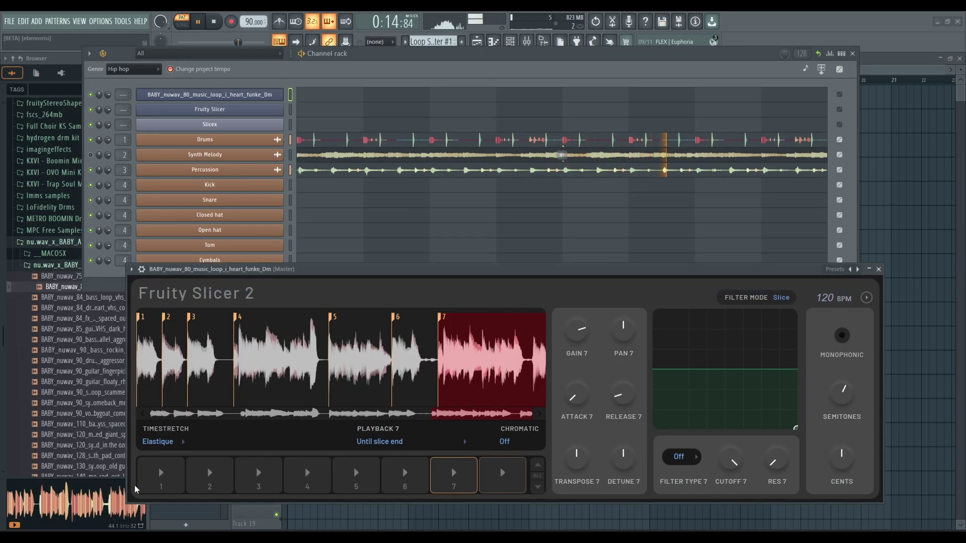
left_click(195, 478)
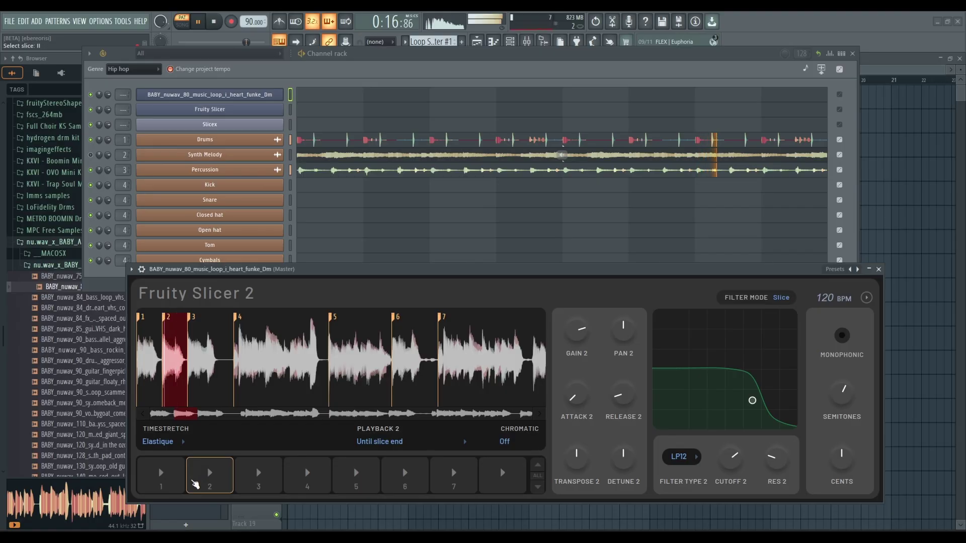
left_click(162, 479)
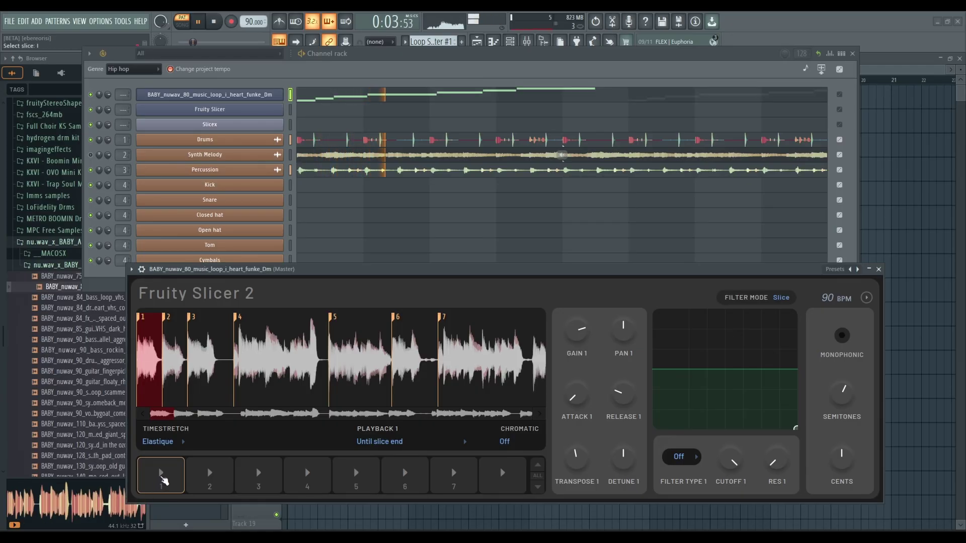
left_click(209, 473)
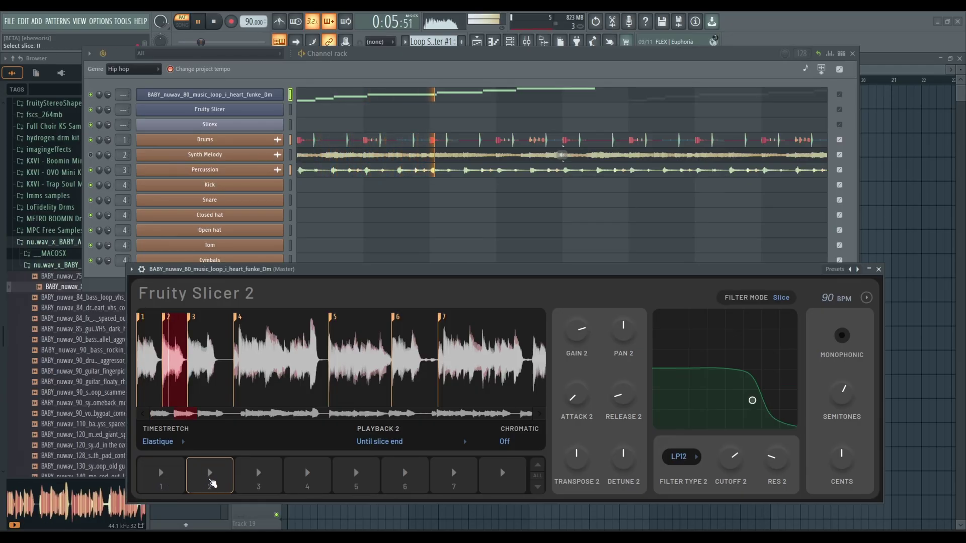
left_click(266, 484)
left_click(207, 484)
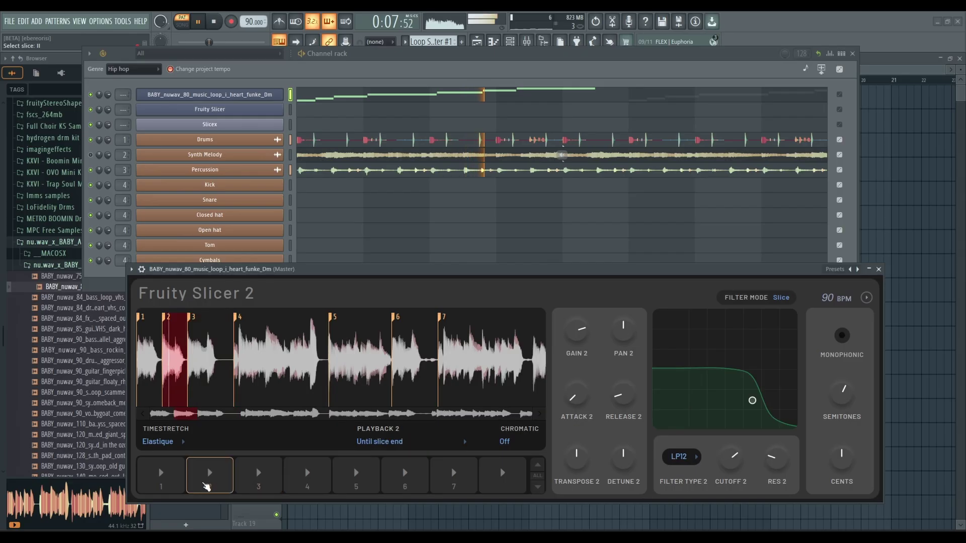
Step: Lower the volume of the sliced loop's channel and play slices 2 to 5 over the beat
mouse_move(108, 95)
left_mouse_down()
mouse_move(95, 122)
mouse_move(106, 109)
left_mouse_up()
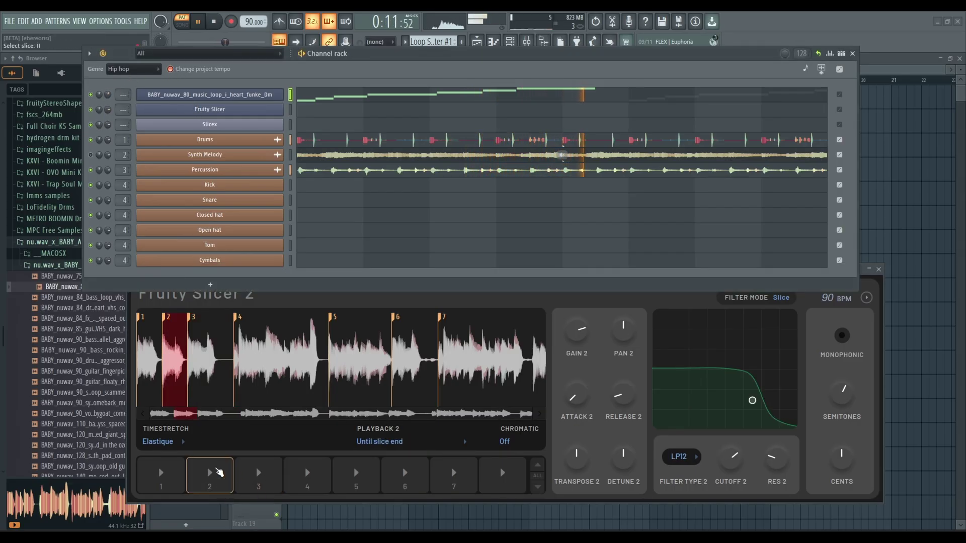
left_click(221, 476)
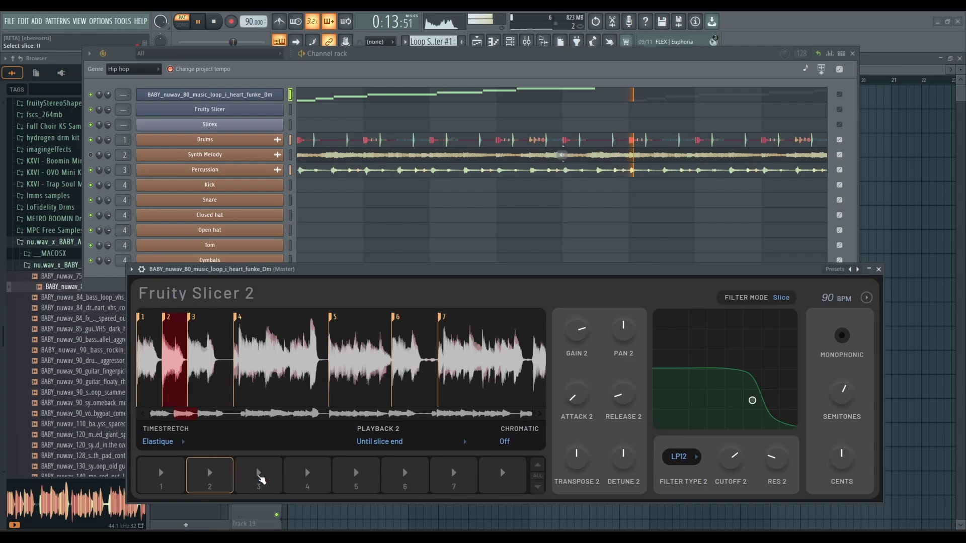
left_click(260, 476)
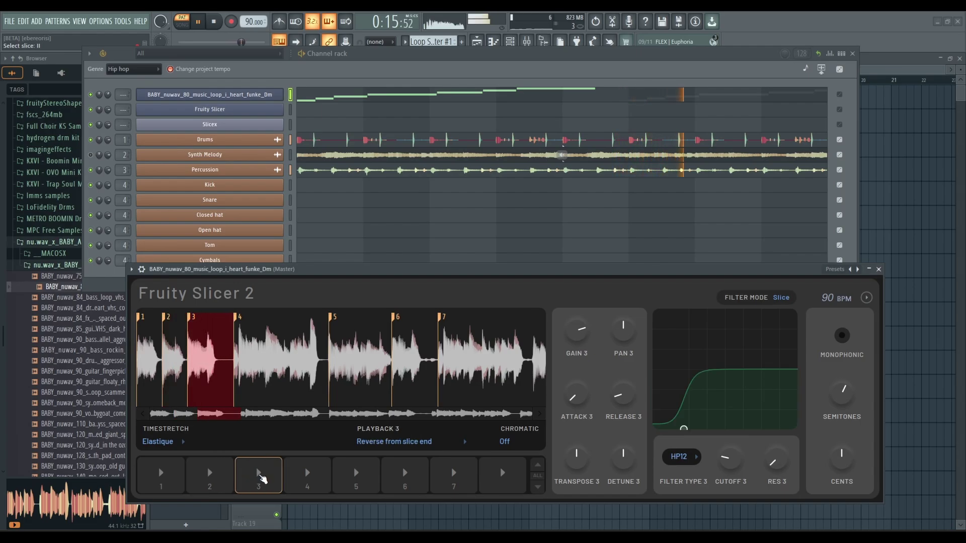
left_click(322, 488)
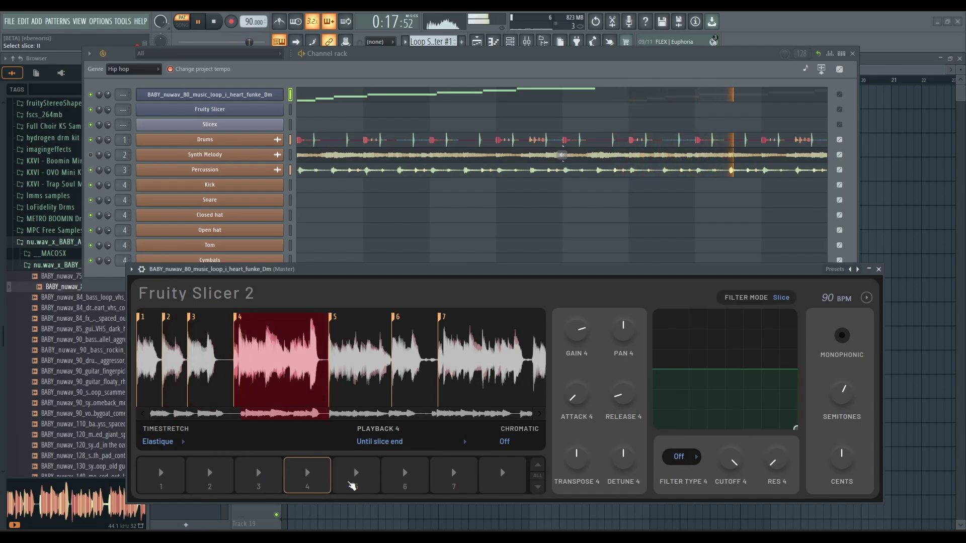
left_click(353, 484)
left_click(328, 484)
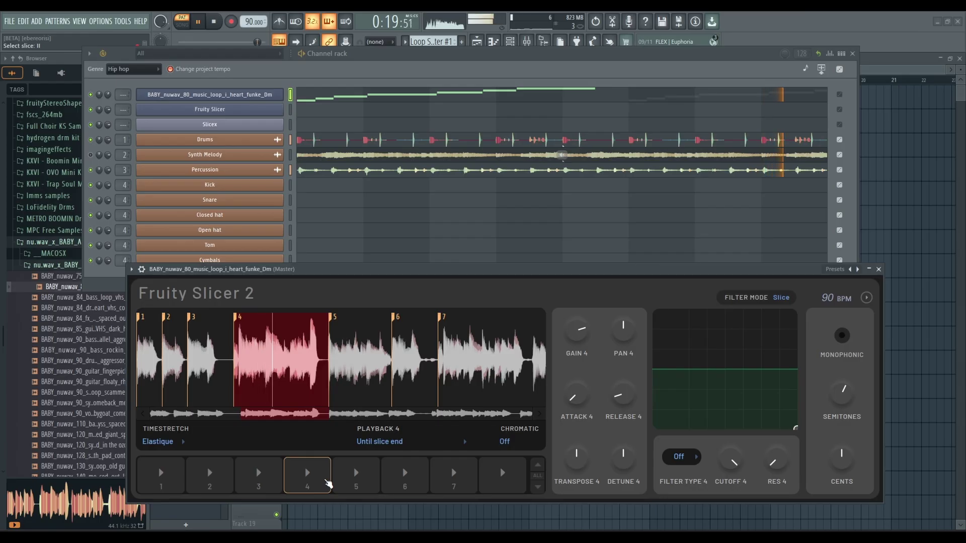
Step: Play slices 6, 7 and 1 from the pads over the beat and stop playback
left_click(405, 486)
left_click(456, 475)
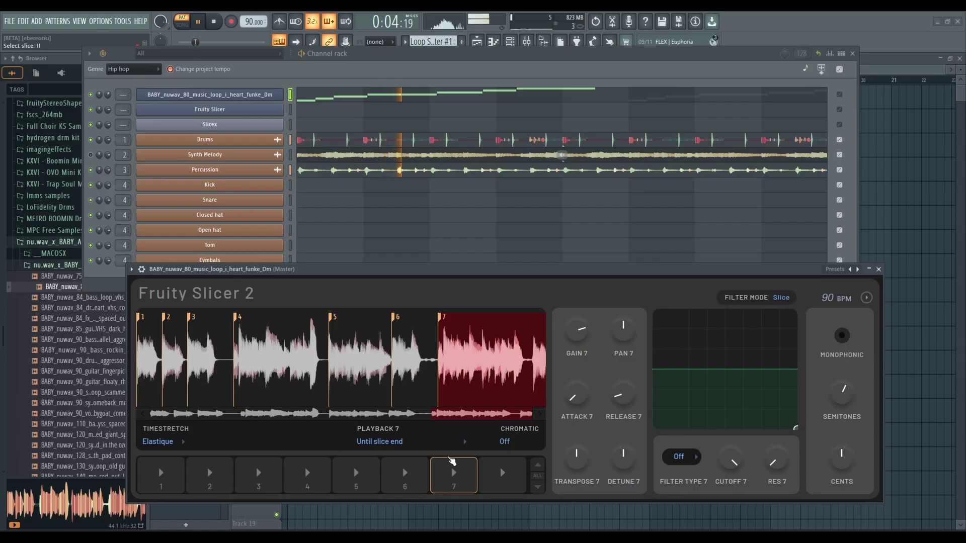
left_click(453, 483)
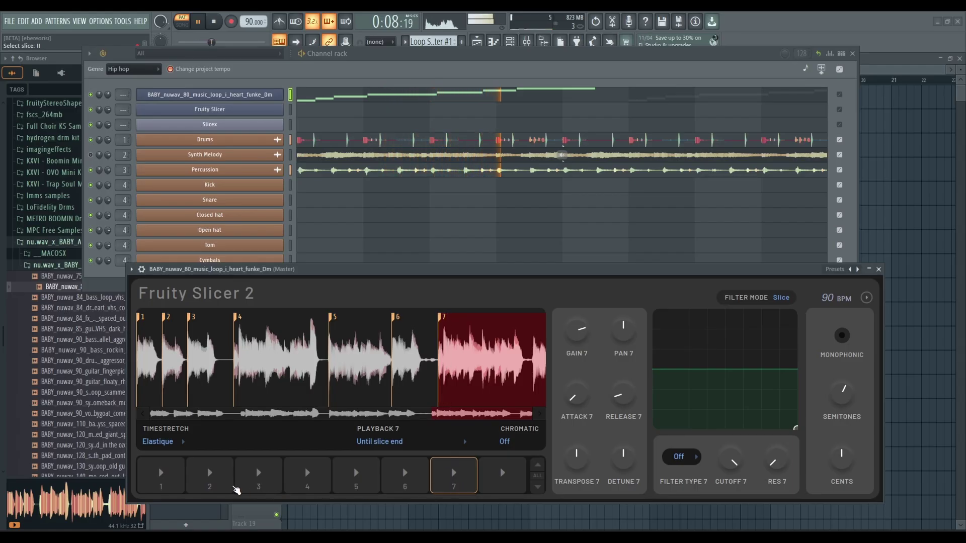
left_click(156, 478)
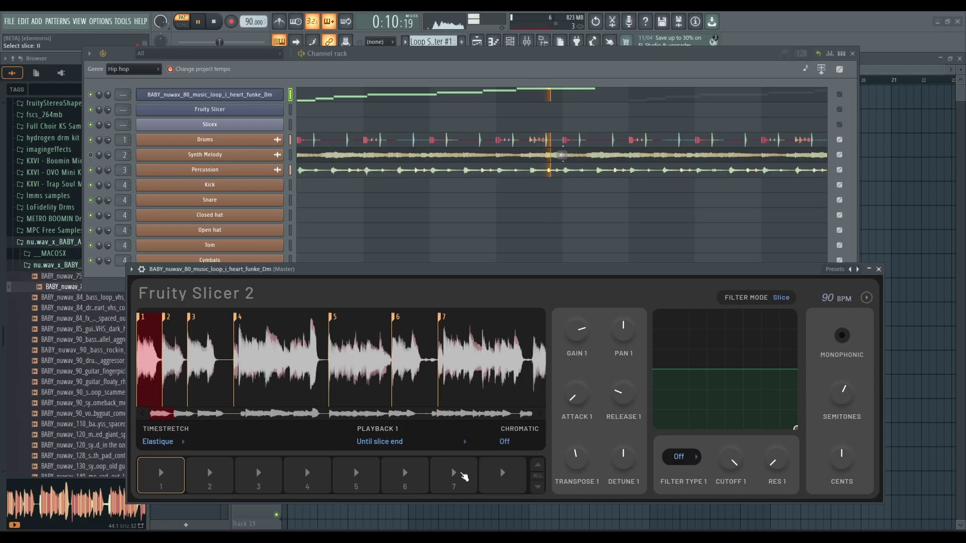
left_click(461, 480)
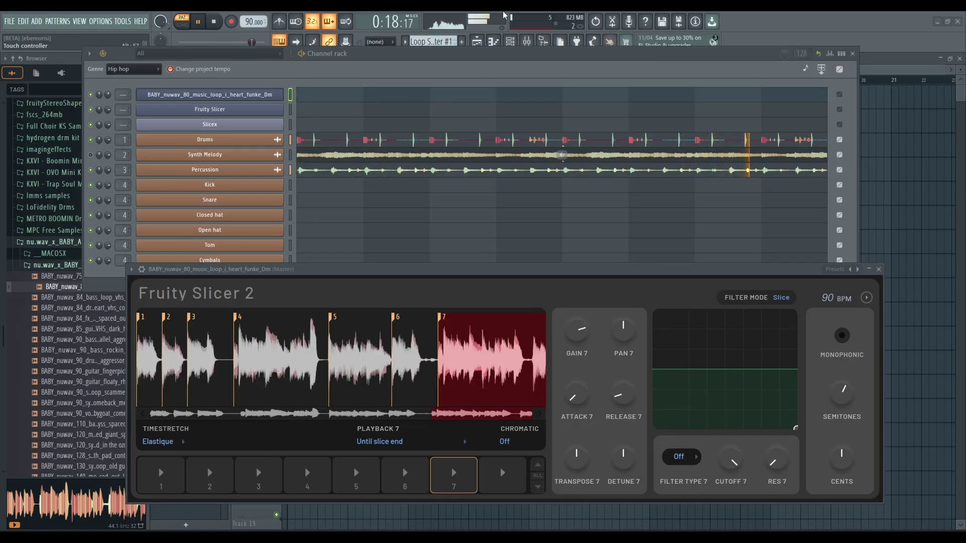
key("space")
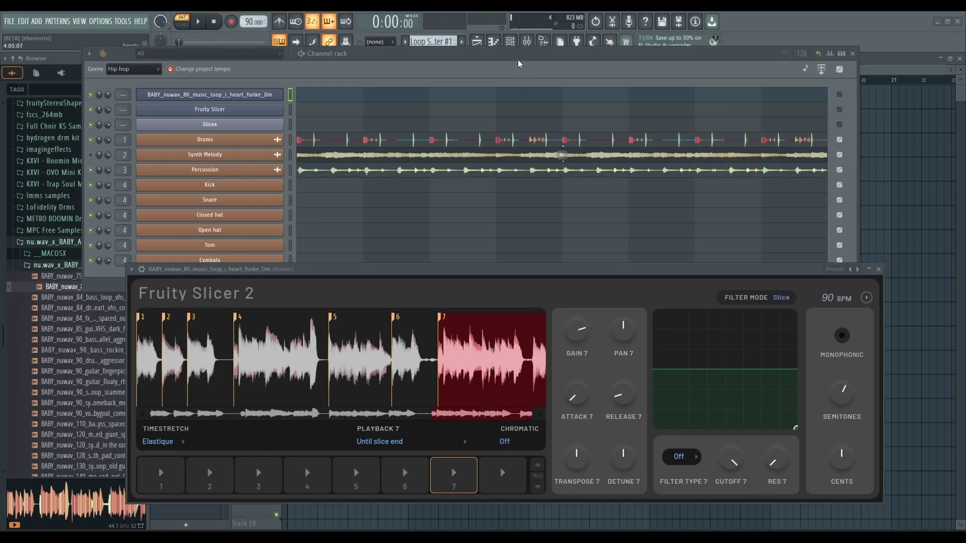
Step: Close the Channel rack and place Loop Starter #1 on Track 1 at bar 2 and Pattern 1 on Track 2 at bar 1
key("F6")
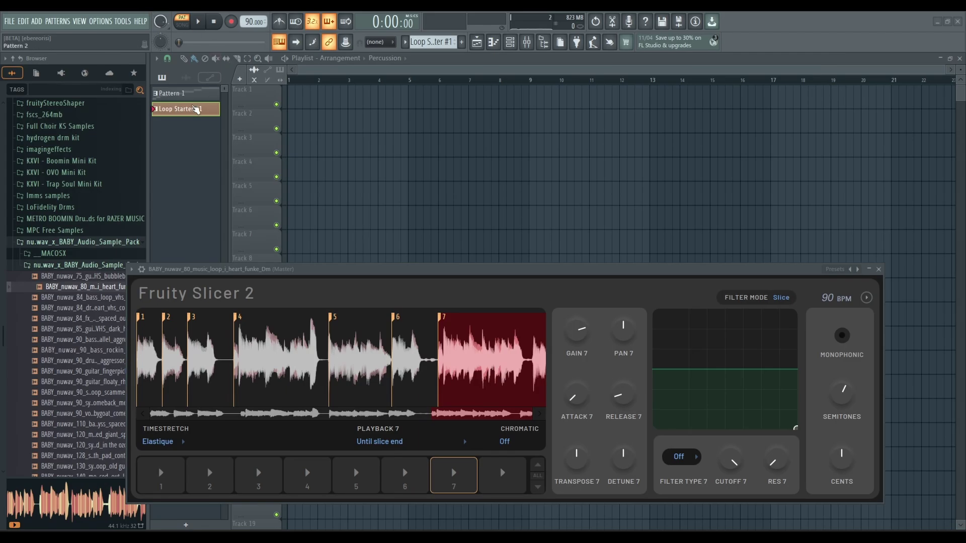
left_click_drag(189, 113, 363, 105)
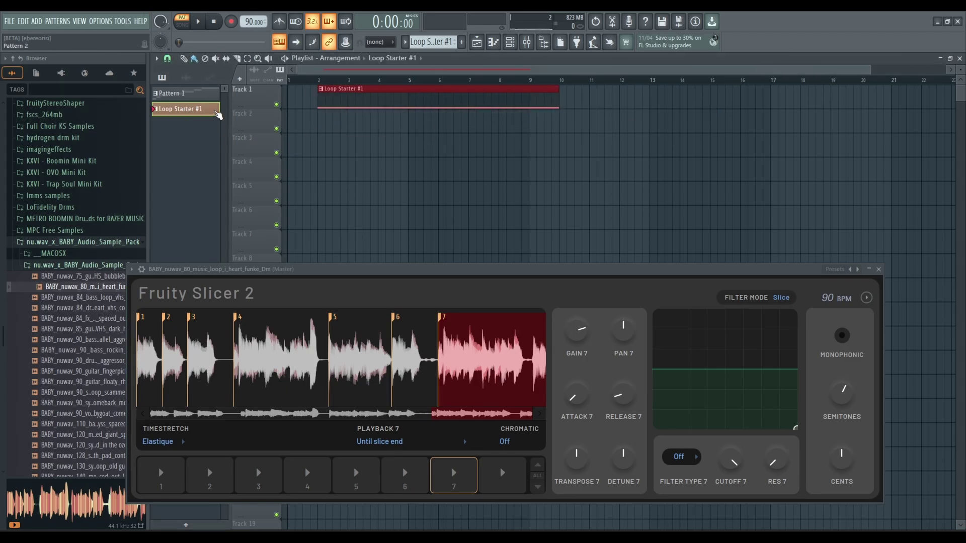
left_click_drag(200, 96, 322, 123)
left_click(436, 141)
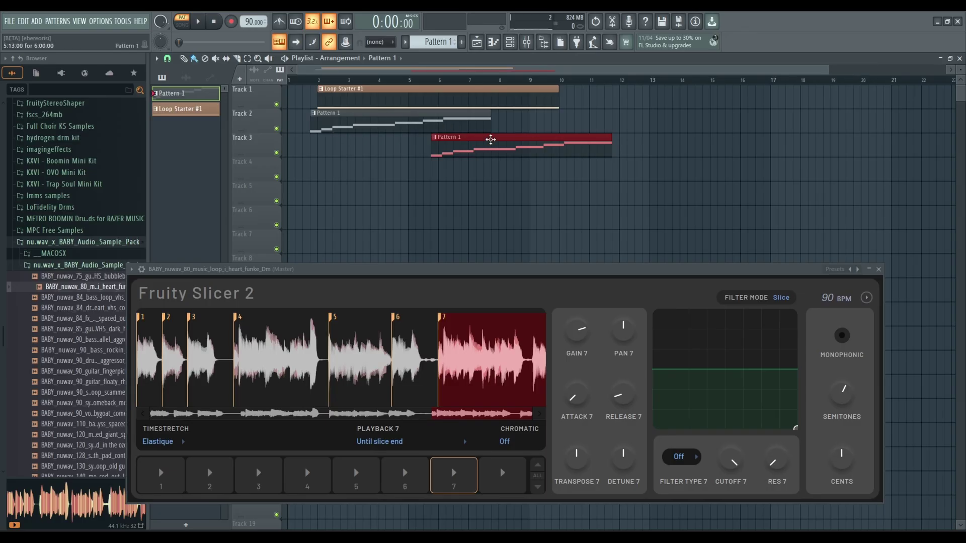
right_click(490, 139)
left_click_drag(413, 126, 306, 120)
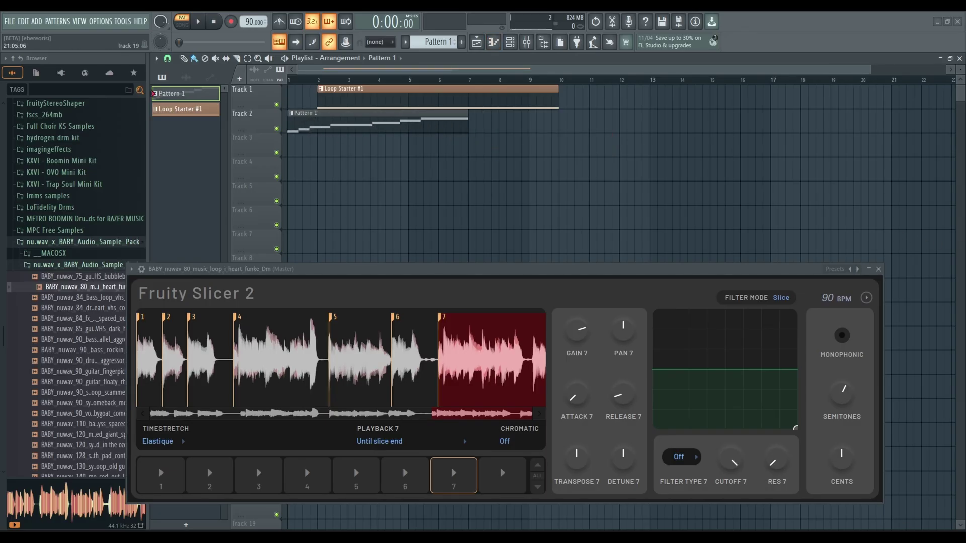
Step: Play slice 7, open the sliced loop's piano roll and switch playback to song mode
left_click(452, 489)
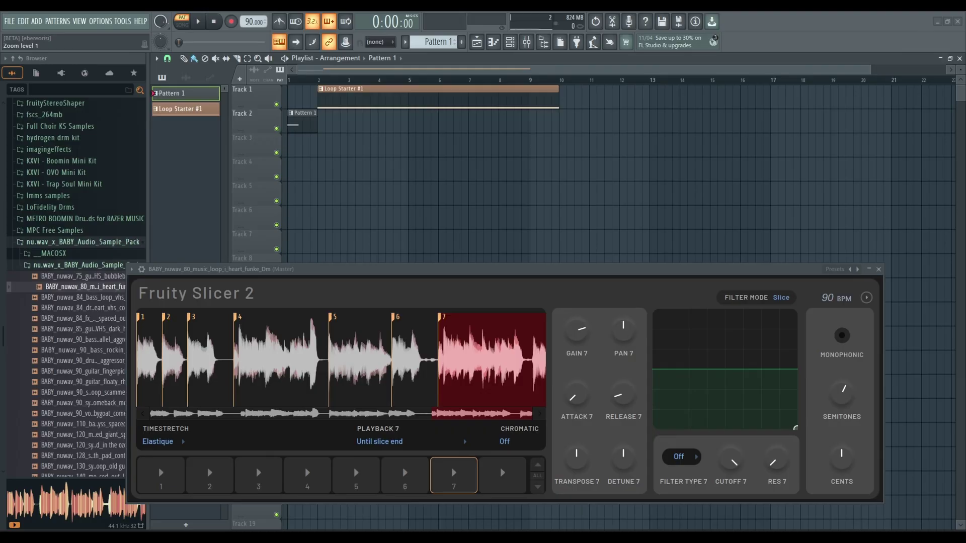
key("F7")
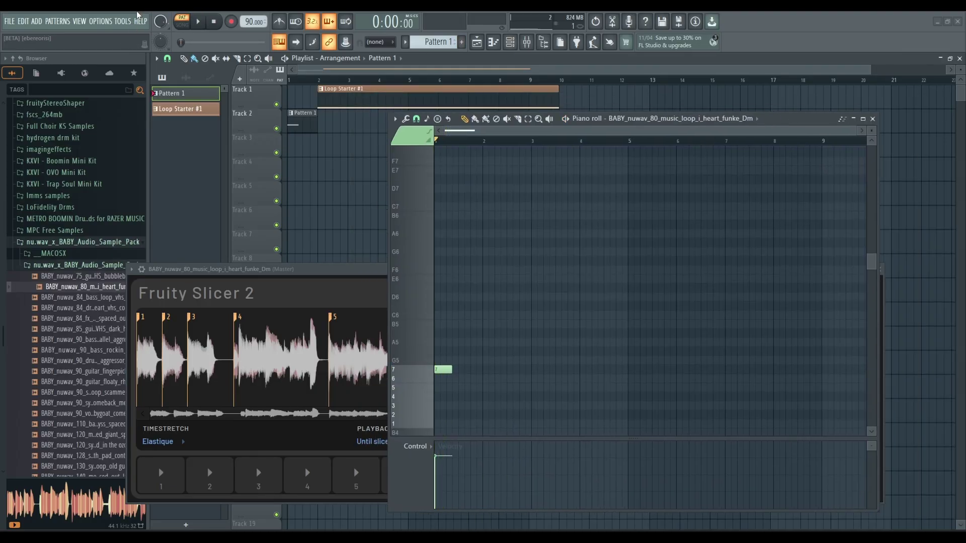
left_click(184, 22)
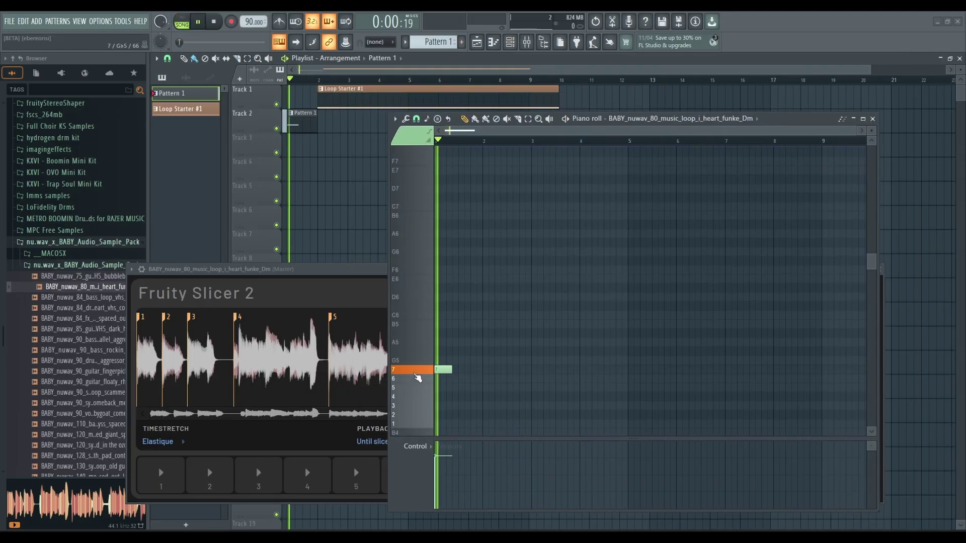
Step: Rearrange the Fruity Slicer 2 and piano roll windows and play slice 6
left_click_drag(337, 278, 268, 261)
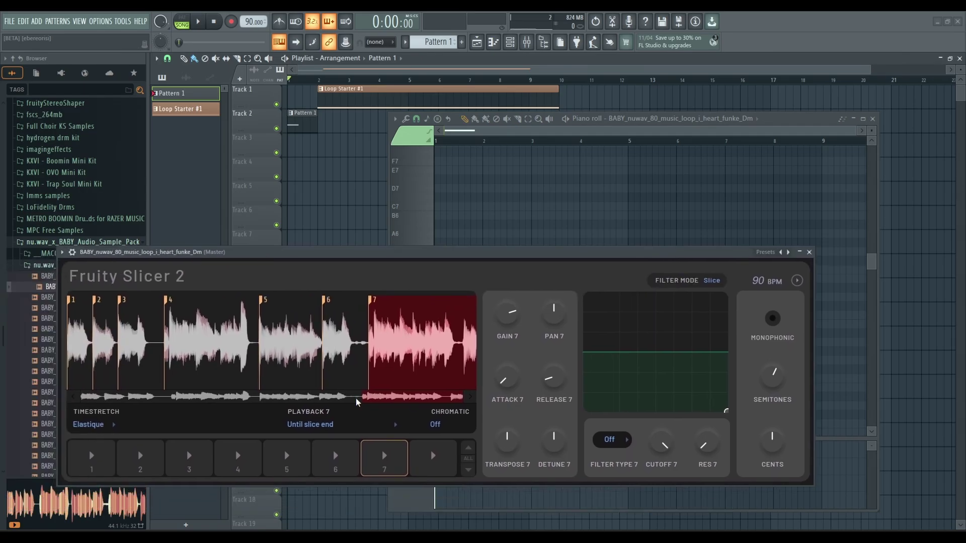
left_click_drag(781, 114, 781, 90)
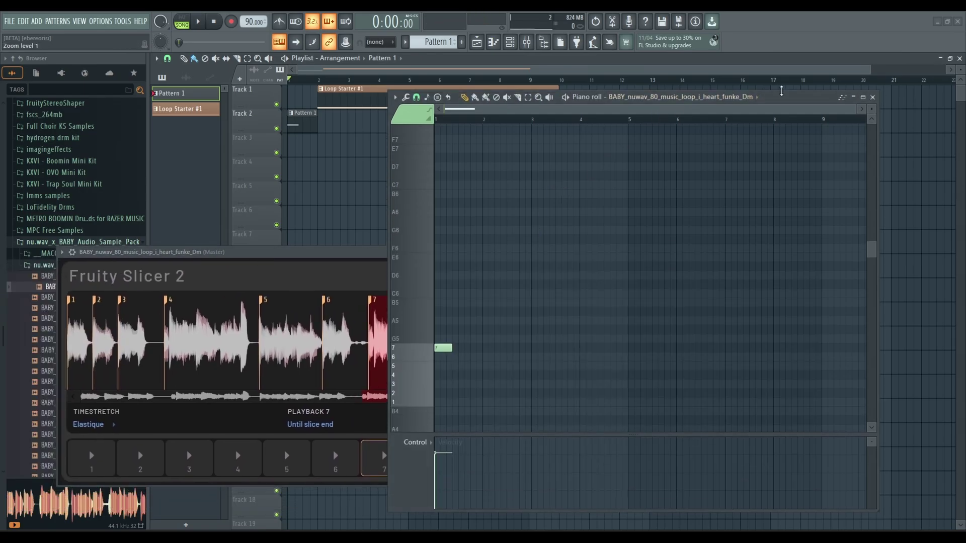
left_click(337, 461)
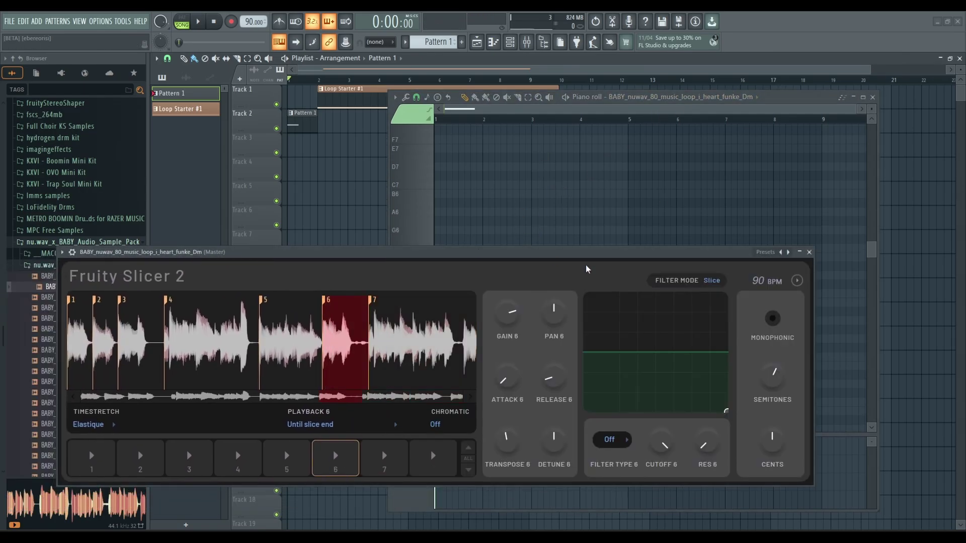
Step: Close the piano roll and stop the song playback
left_click(872, 97)
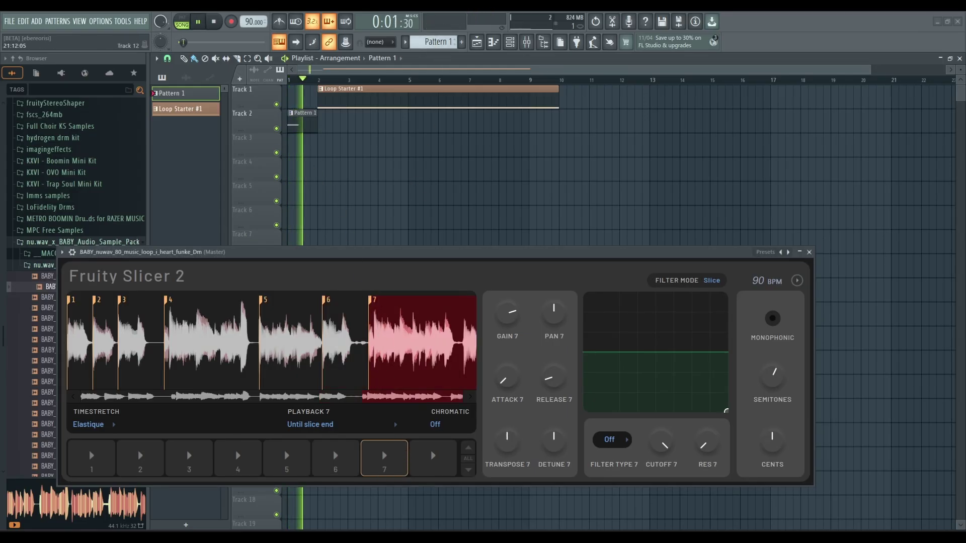
key("space")
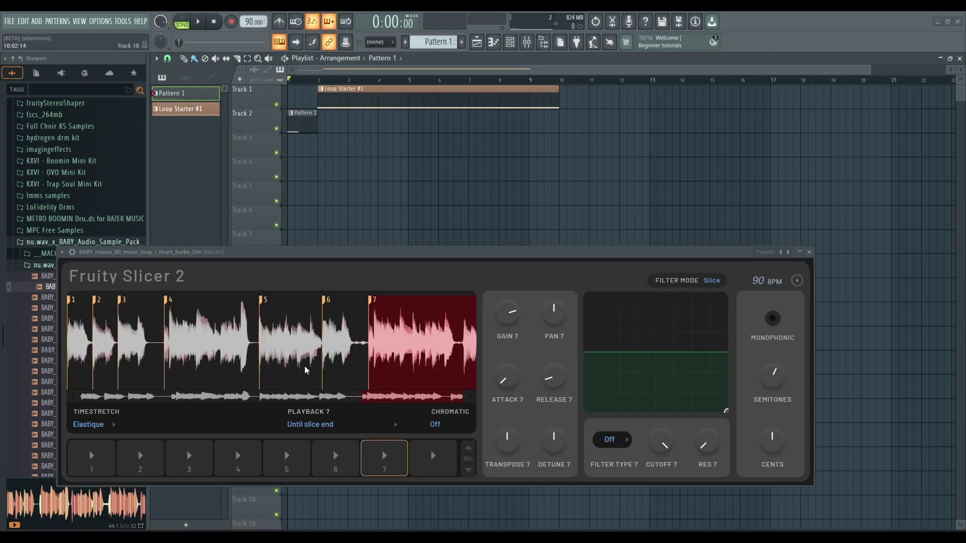
Step: Show Fruity Slicer 2's channel settings, reopen its piano roll at the C0 note and play the song
left_click(73, 252)
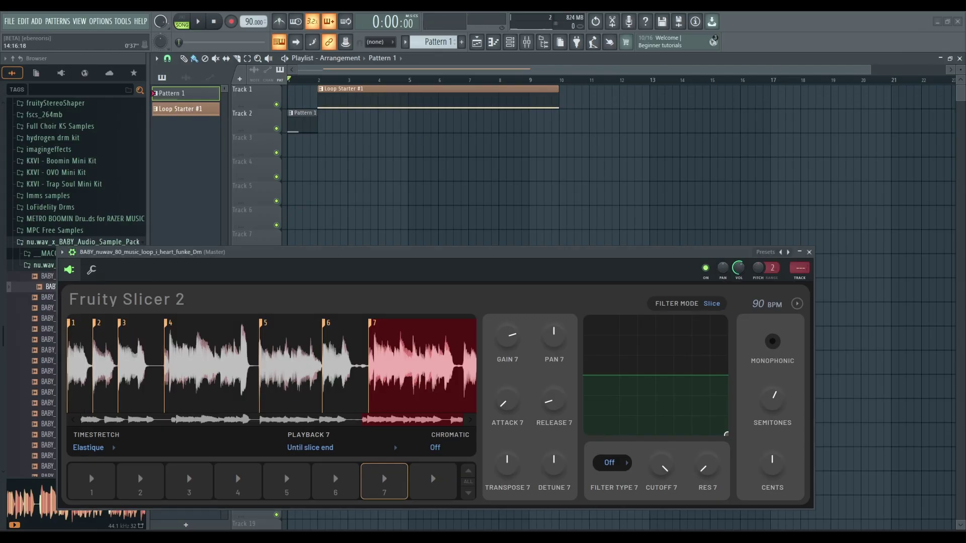
key("F7")
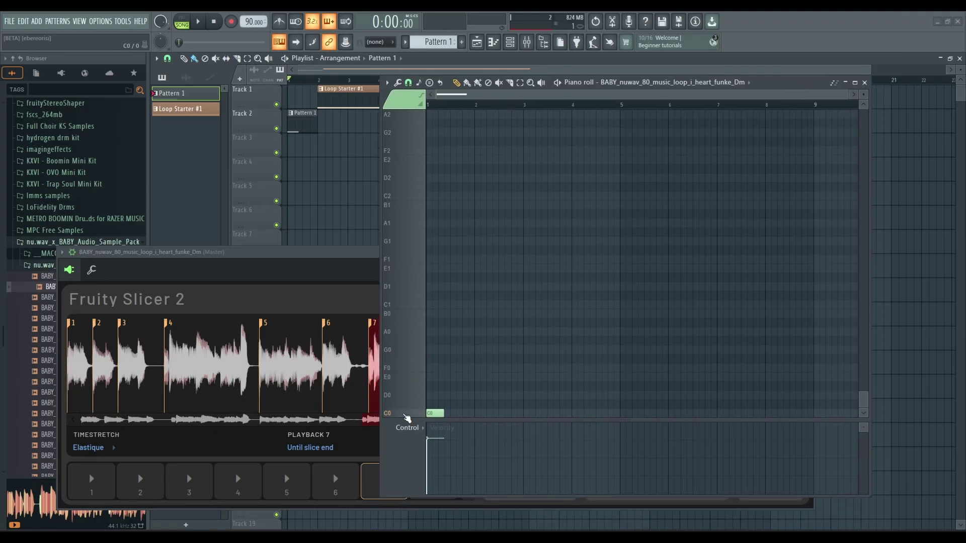
key("space")
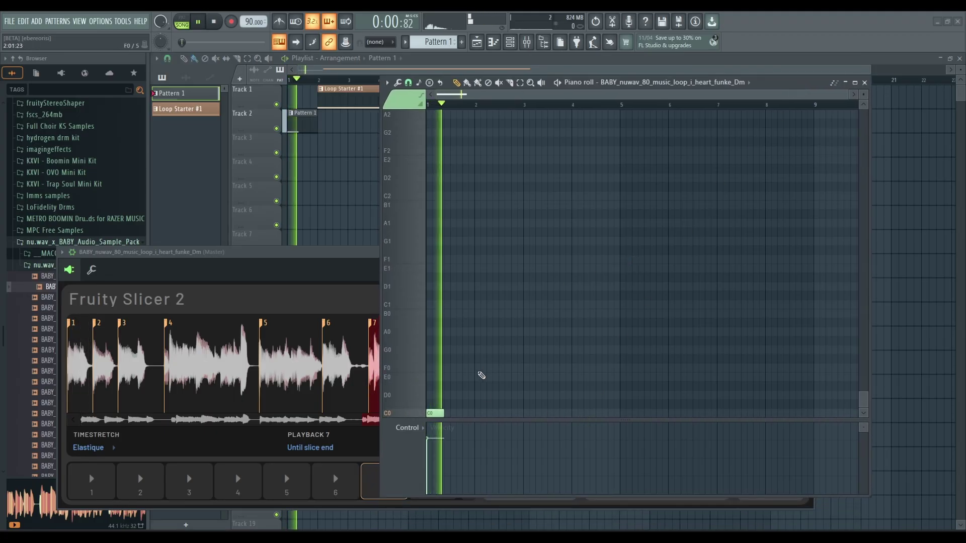
Step: Stop the song, move the C0 note to Gb0 and reposition the Fruity Slicer 2 window behind the piano roll
key("space")
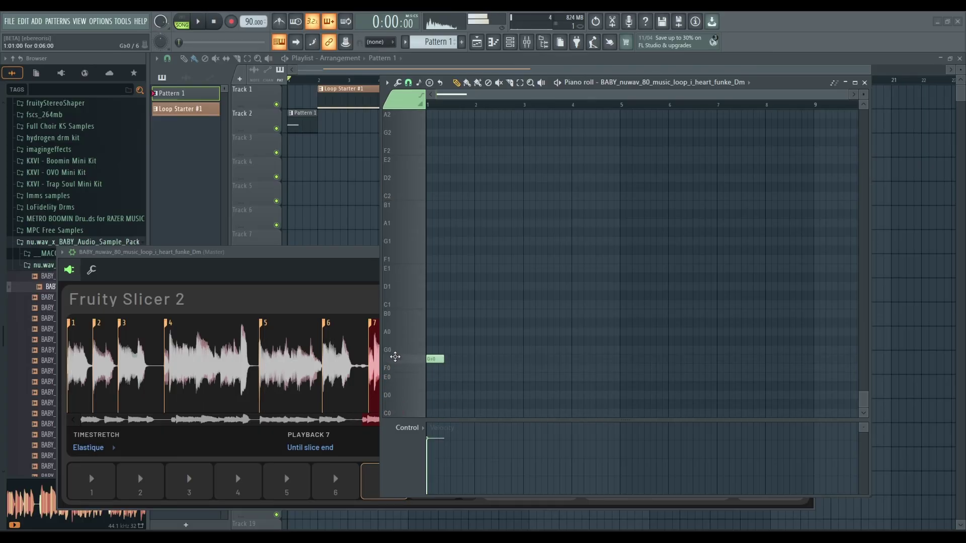
left_click_drag(260, 257, 229, 262)
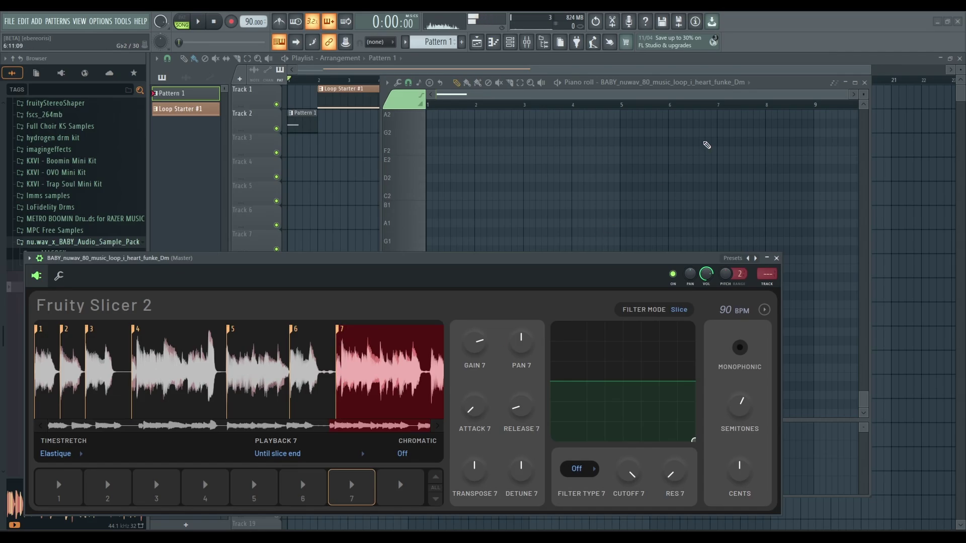
left_click(764, 88)
scroll(446, 332, "up", 3)
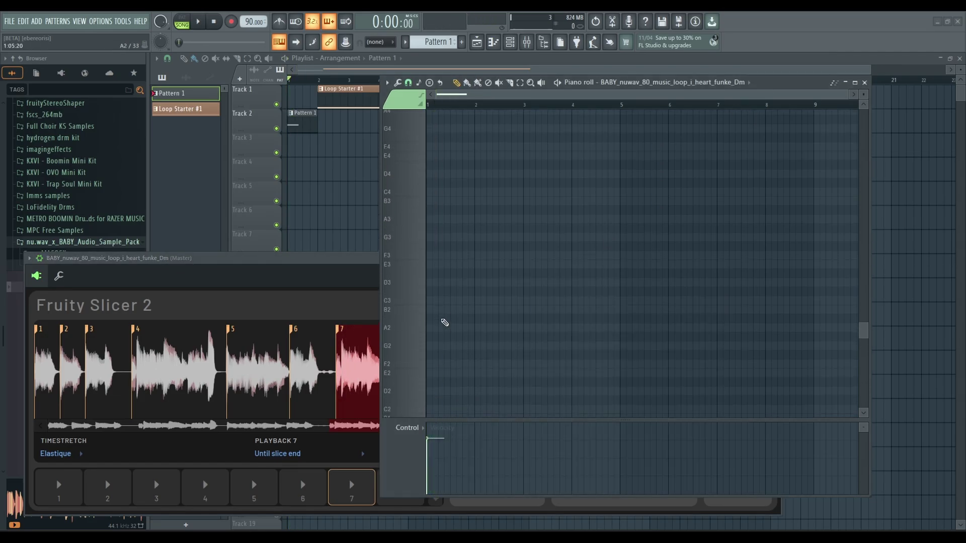
scroll(520, 259, "down", 3)
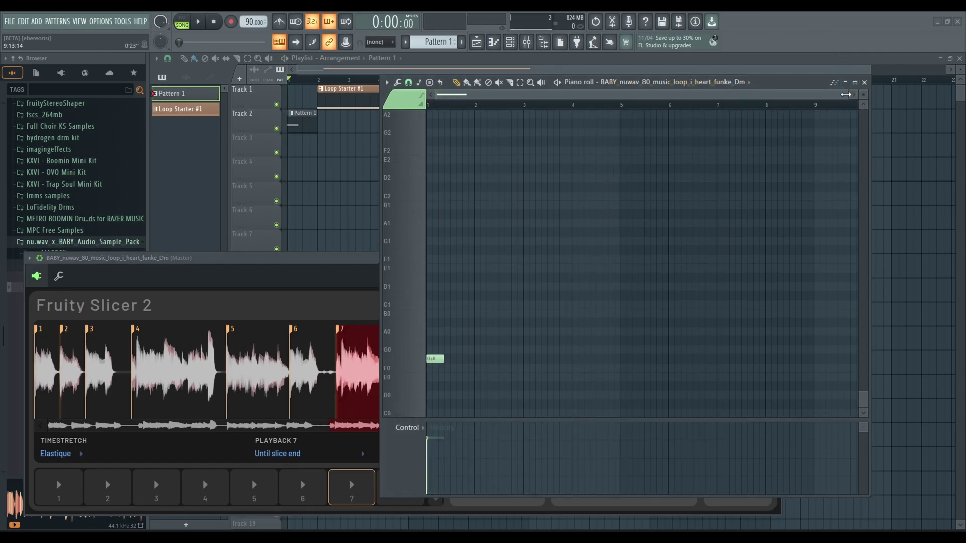
Step: Add a second Gb0 note on beat 2 and size both notes to 0:02:12 while auditioning the song
left_click_drag(846, 94, 490, 124)
left_click_drag(655, 361, 557, 360)
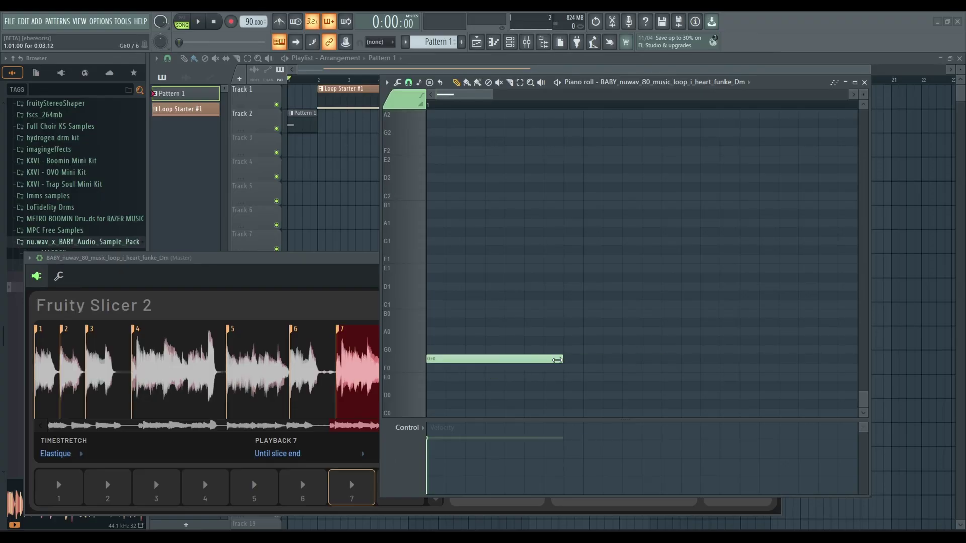
left_click(597, 358)
key("space")
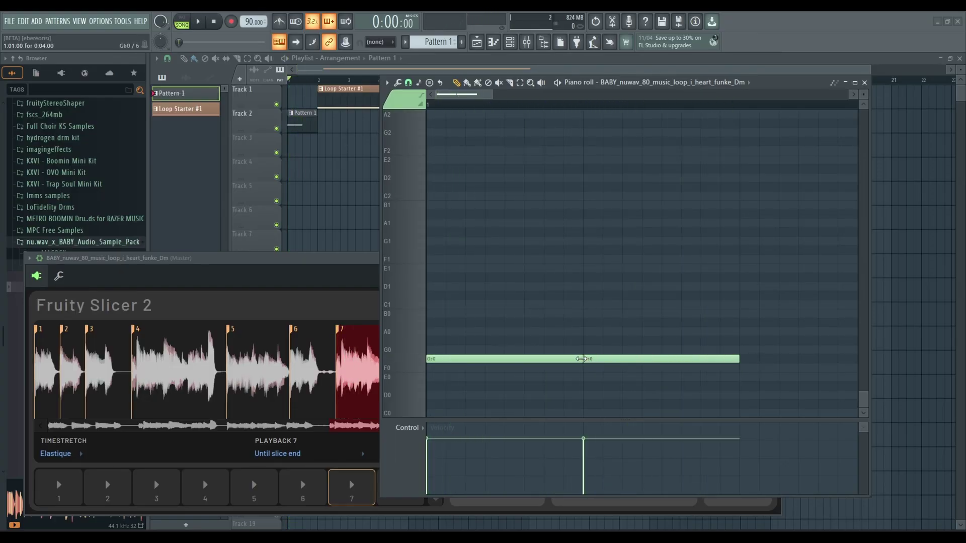
key("space")
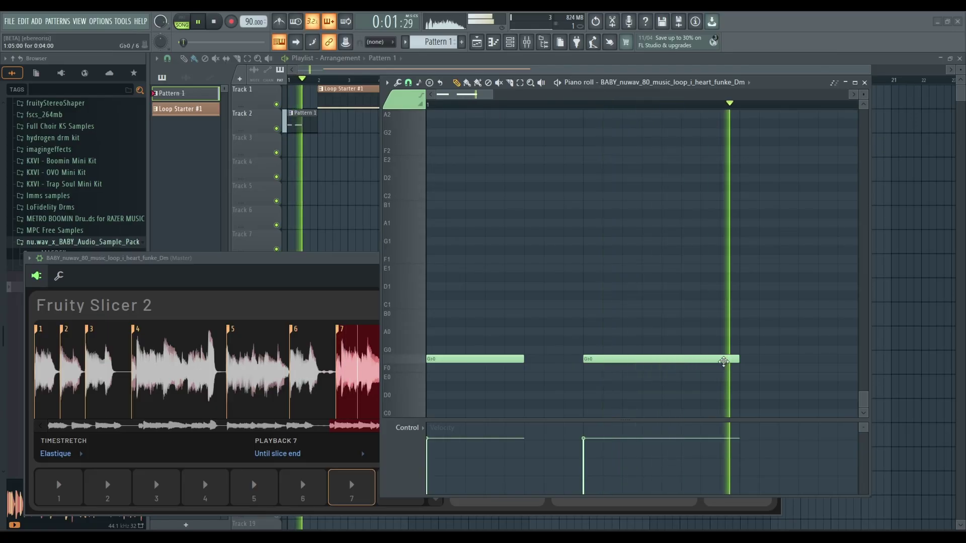
key("space")
Step: Add matching Gb0 notes on beats 3 and 4 of the first bar and play the song
key("space")
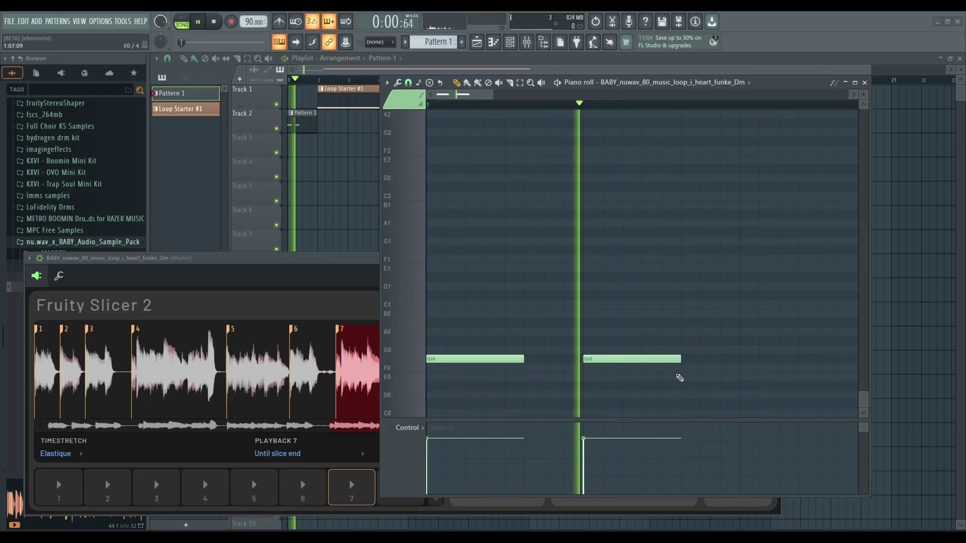
key("space")
left_click(748, 365)
key("space")
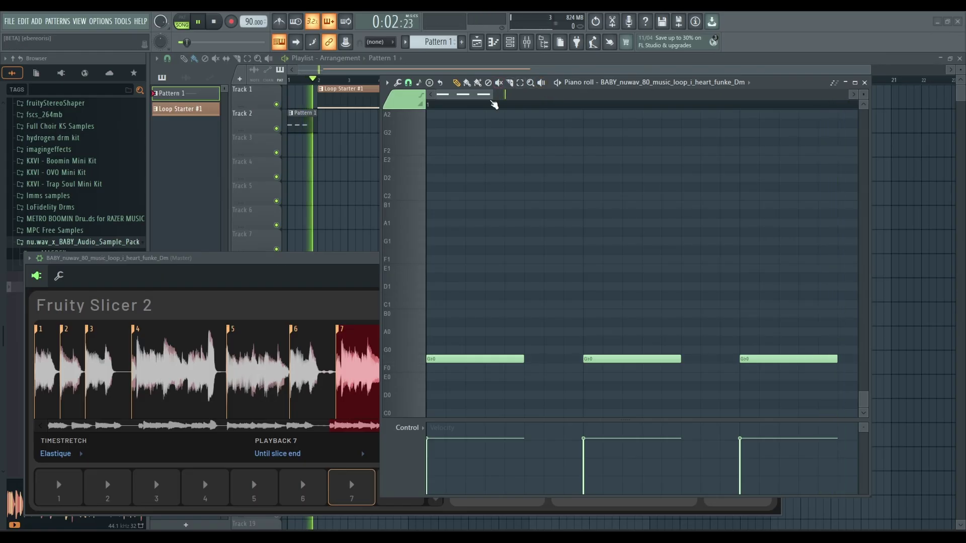
left_click_drag(493, 94, 597, 96)
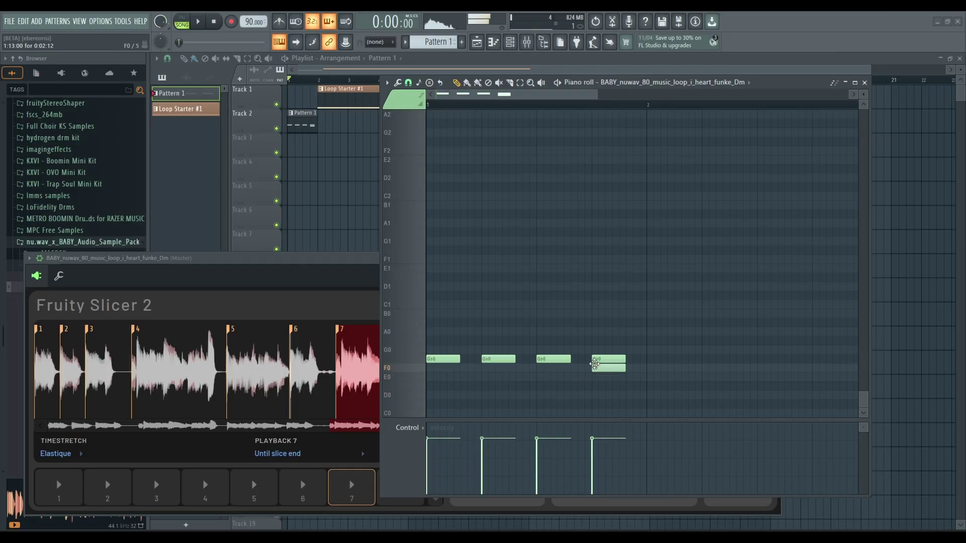
Step: Try an extra slice note at E0 beneath the fourth Gb0 note, play it, and delete the extra note
left_click_drag(612, 372, 620, 372)
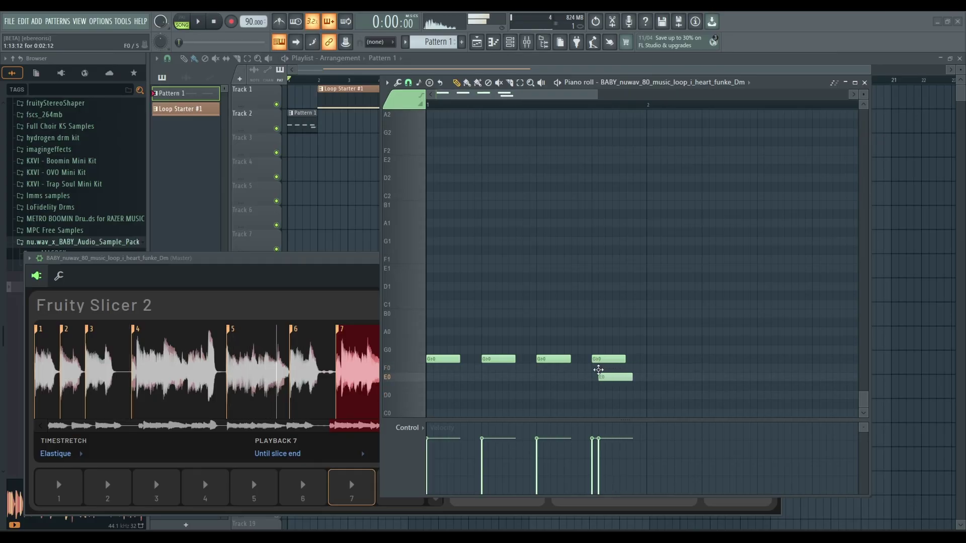
key("space")
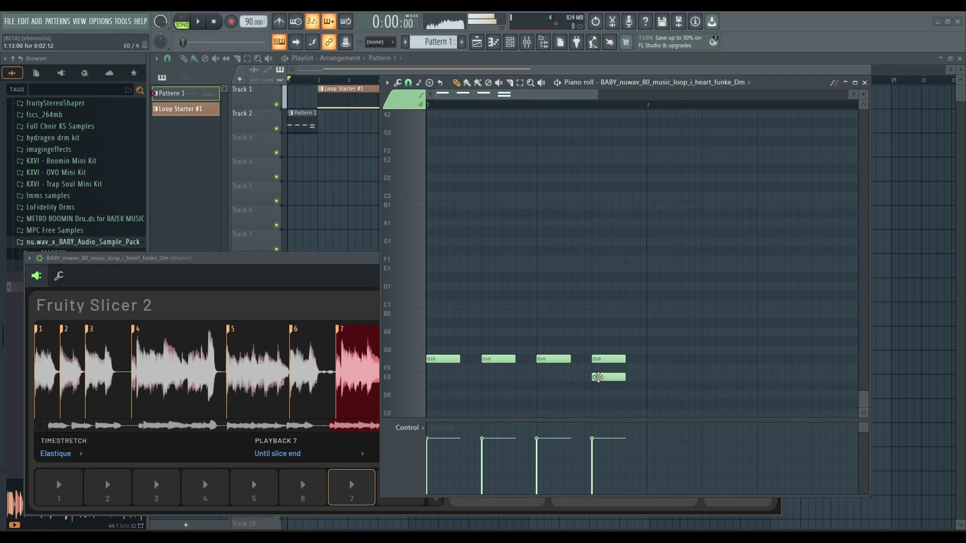
right_click(604, 379)
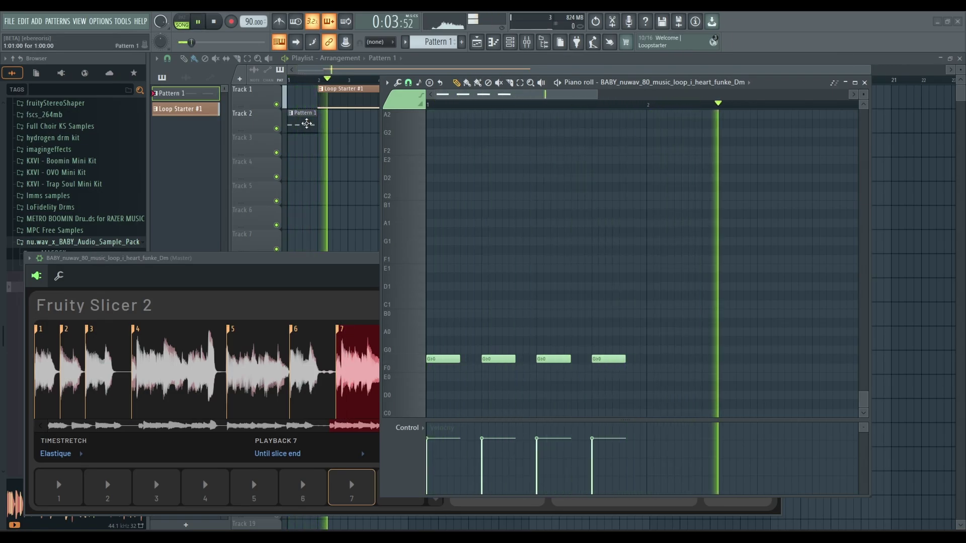
Step: Duplicate the Pattern 1 clip along Track 2 through bar 9, audition it with Loop Starter #1, and close the piano roll
left_click(305, 122, "ctrl")
key("ctrl+b")
key("ctrl+b")
key("space")
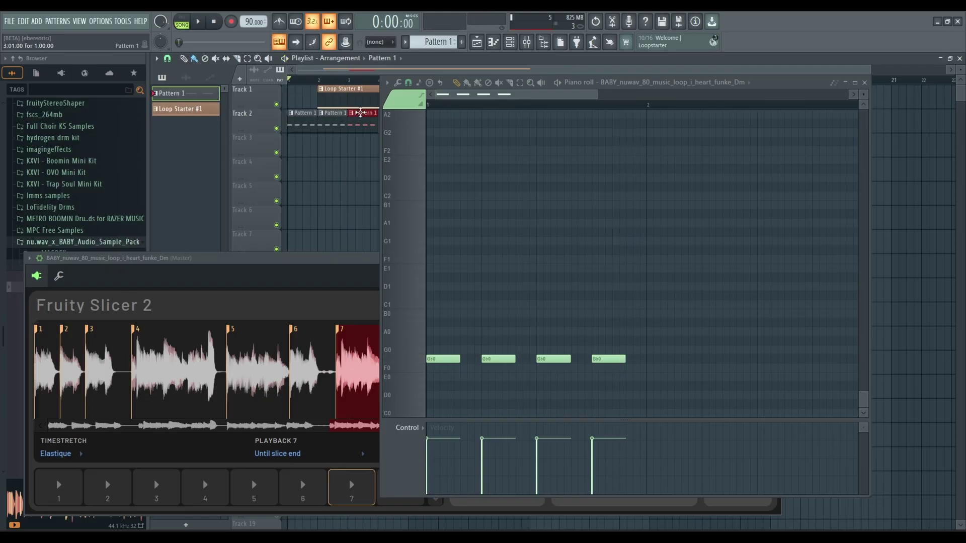
key("space")
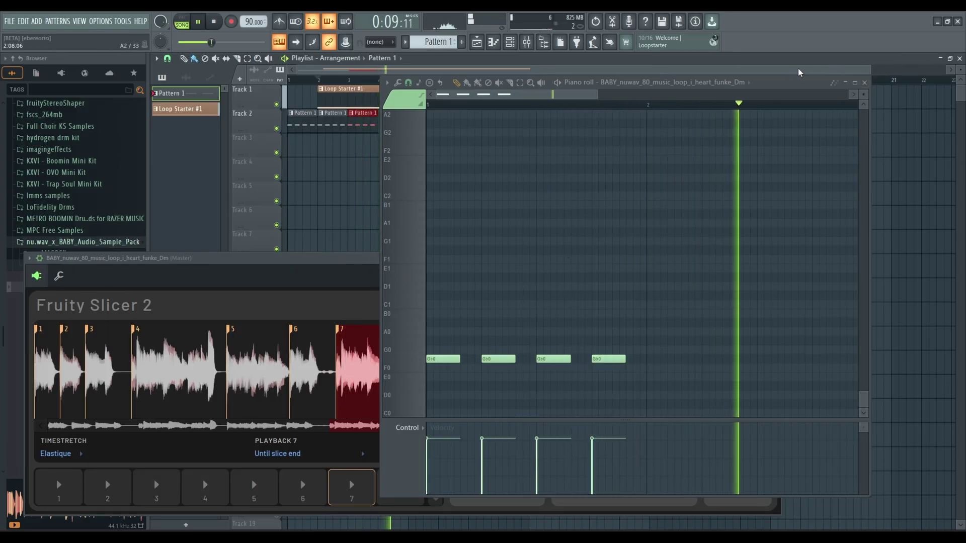
key("space")
left_click(864, 83)
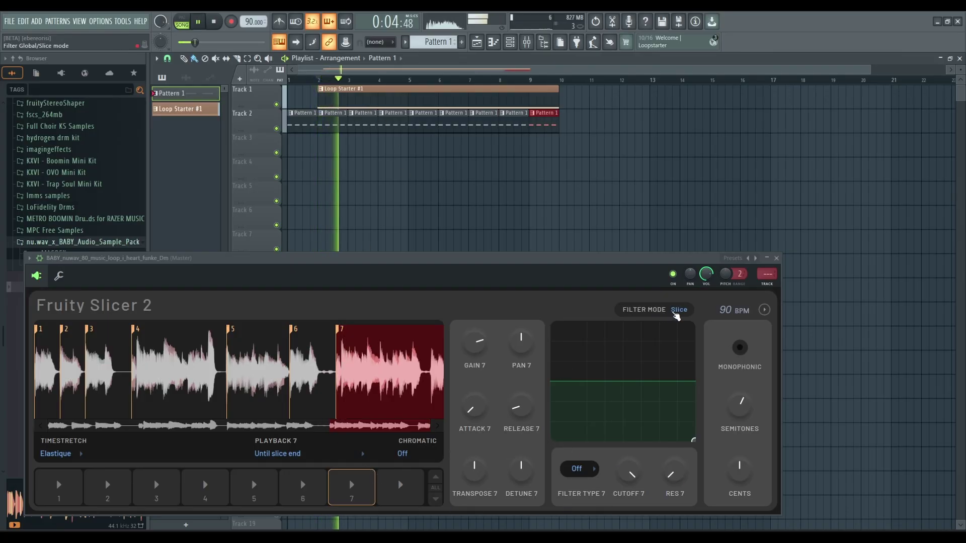
Step: Set slice 7's filter to LP12 with a cutoff of 52.5% and a resonance of 57%
left_click_drag(693, 441, 657, 440)
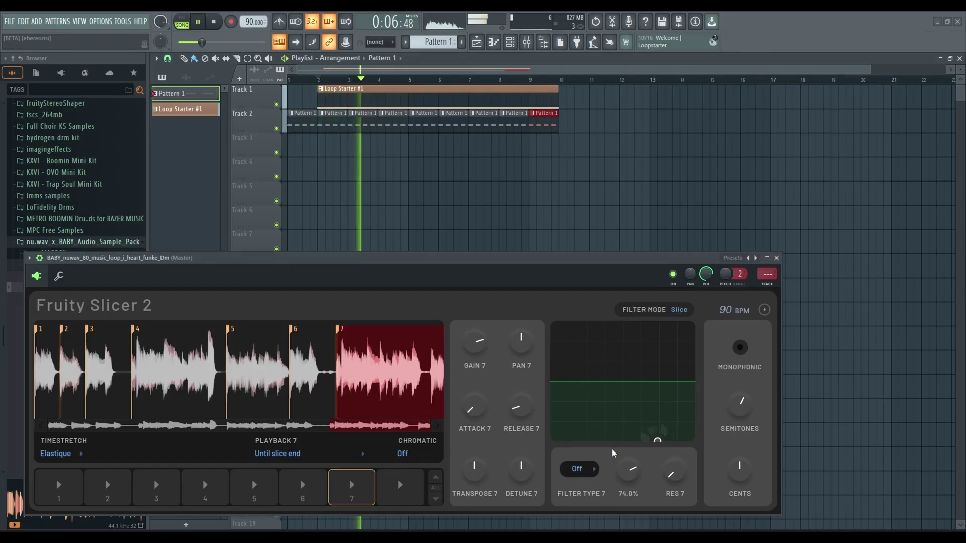
left_click(589, 469)
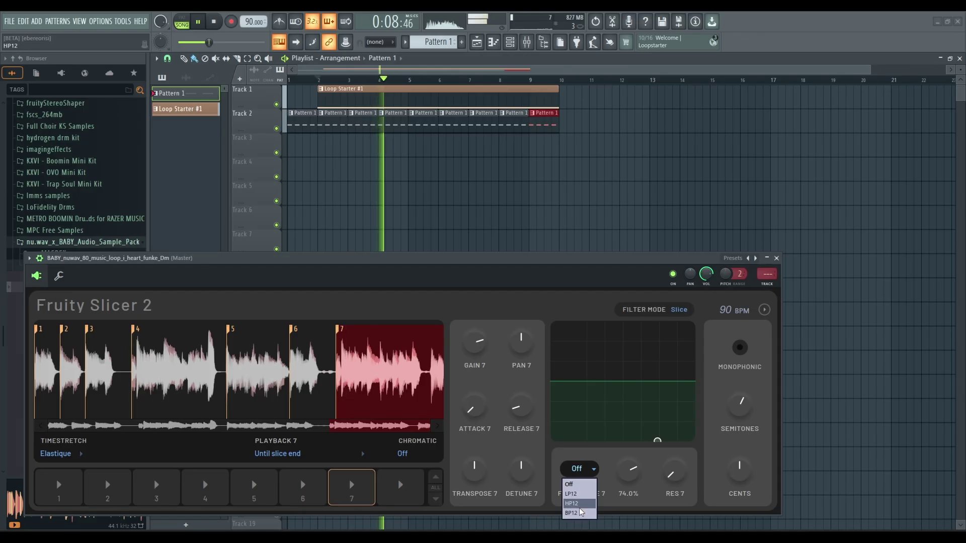
left_click(581, 496)
left_click_drag(657, 441, 627, 440)
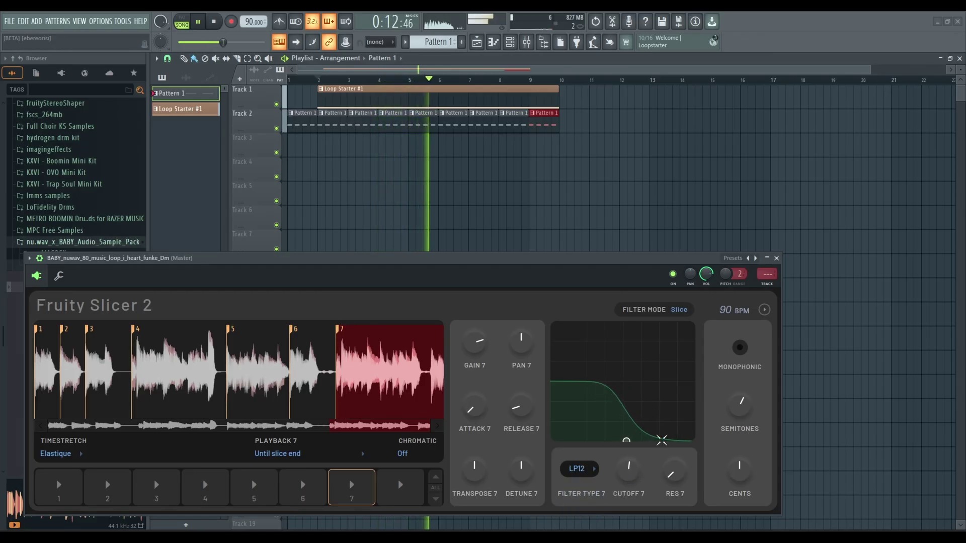
left_click_drag(670, 472, 675, 432)
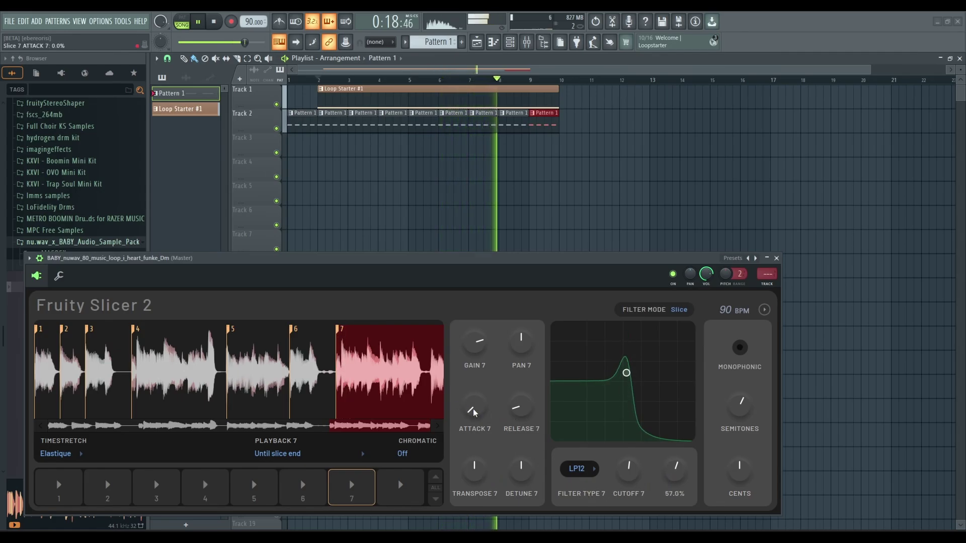
Step: Raise slice 7's attack to slightly above 53%
mouse_move(473, 412)
left_mouse_down()
mouse_move(473, 367)
mouse_move(477, 415)
mouse_move(477, 404)
left_mouse_up()
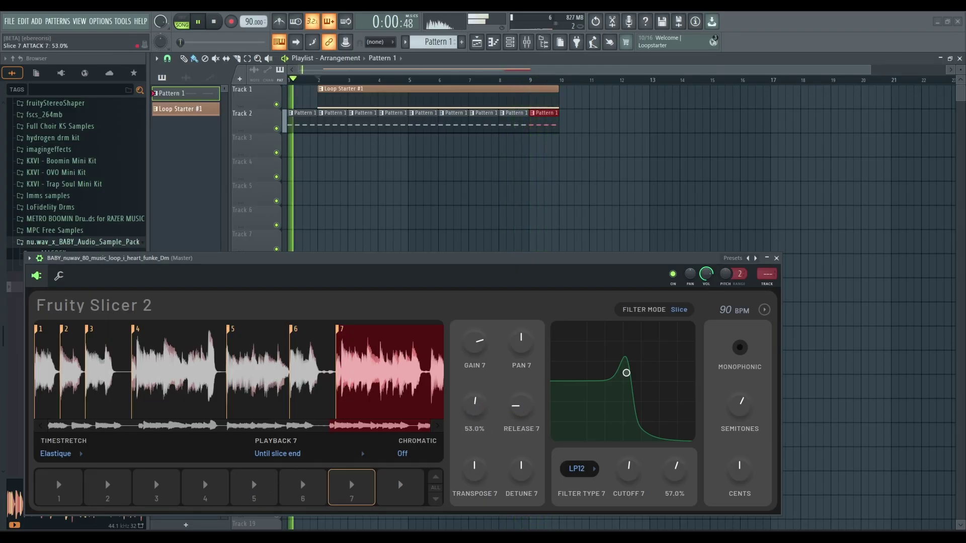
left_click_drag(475, 405, 474, 400)
Step: Delete the Pattern 1 clip in bar 1 and move the remaining clips on both tracks to start at bar 1
right_click(305, 117)
key("space")
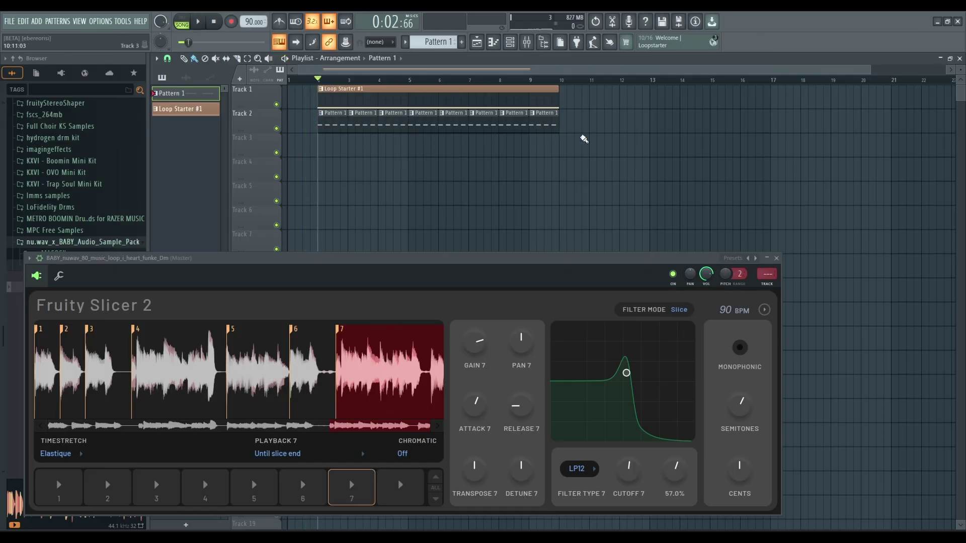
left_click_drag(584, 139, 310, 90)
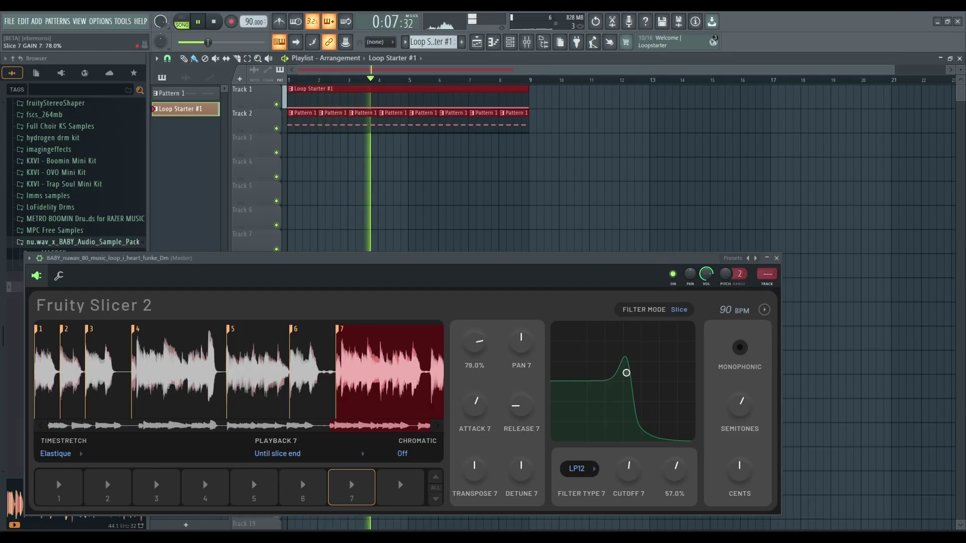
Step: Lower slice 7's gain to 72% and fine-tune its attack and release
mouse_move(476, 338)
left_mouse_down()
mouse_move(476, 346)
mouse_move(478, 337)
left_mouse_up()
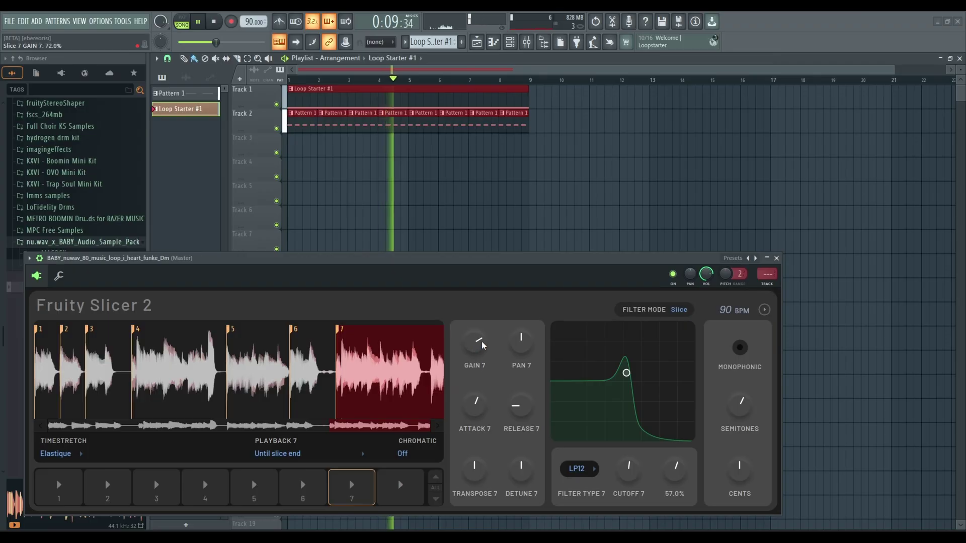
left_click_drag(475, 406, 530, 407)
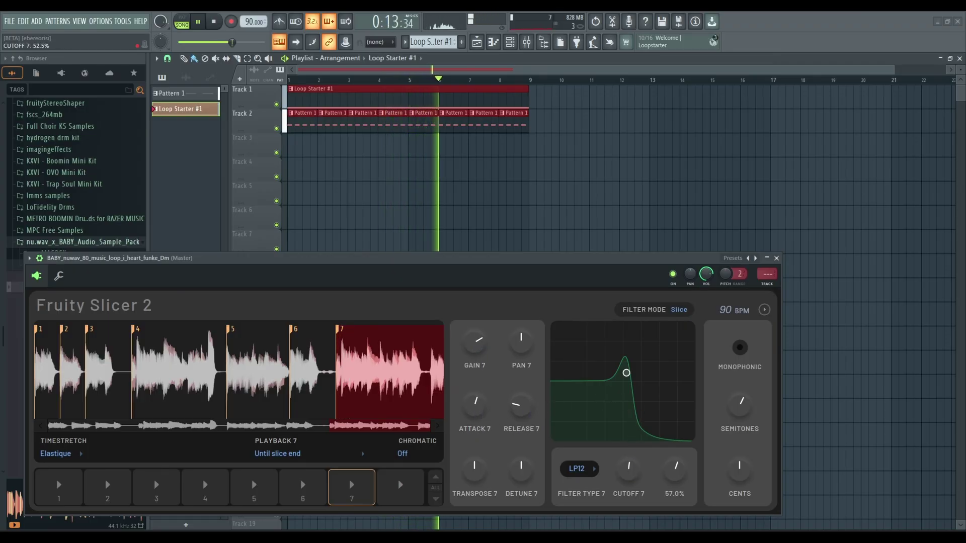
Step: Adjust slice 7's filter to a cutoff of 58.5% and a resonance of 46%
left_click_drag(616, 397, 637, 397)
left_click_drag(628, 472, 625, 479)
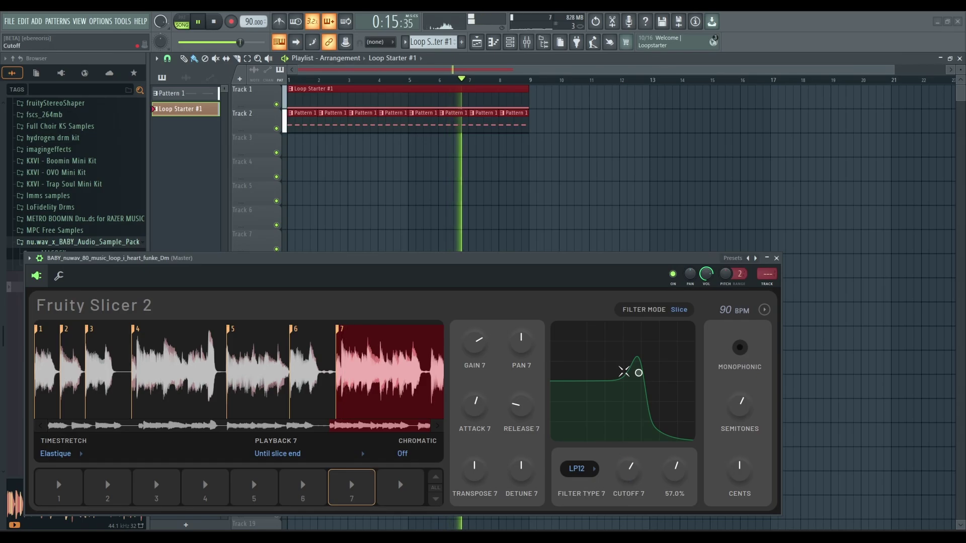
left_click_drag(637, 373, 616, 433)
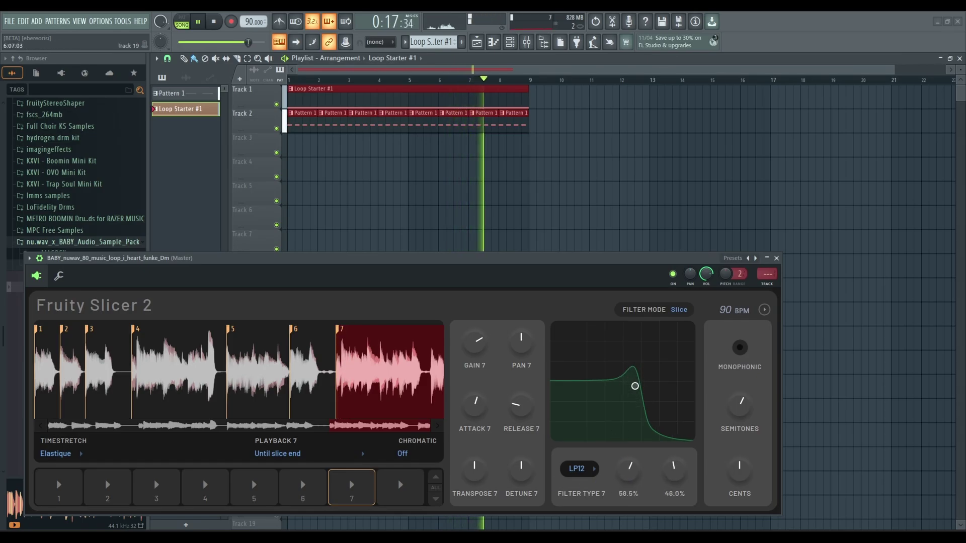
Step: Try the Reverse from slice end playback mode on slice 7, and return it to Until slice end
left_click(285, 454)
left_click(289, 503)
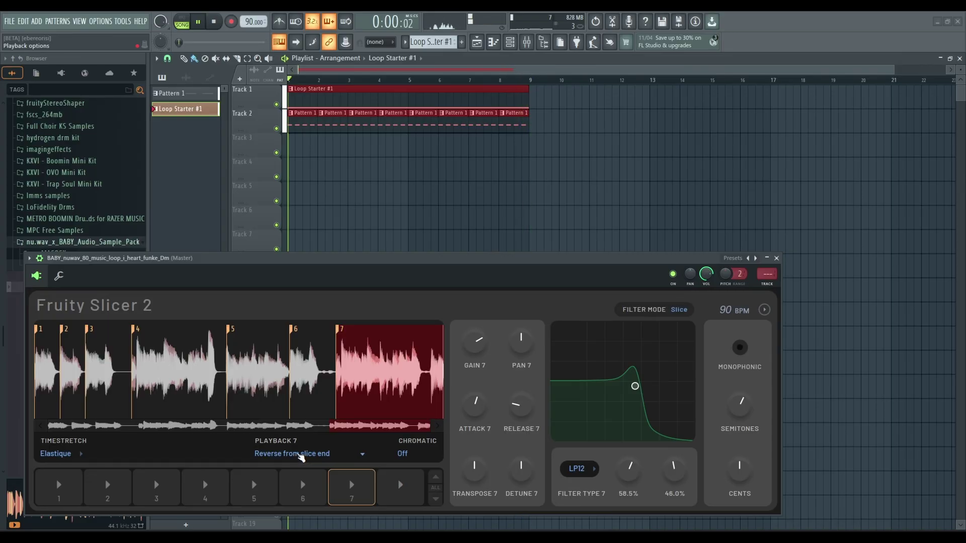
left_click(298, 458)
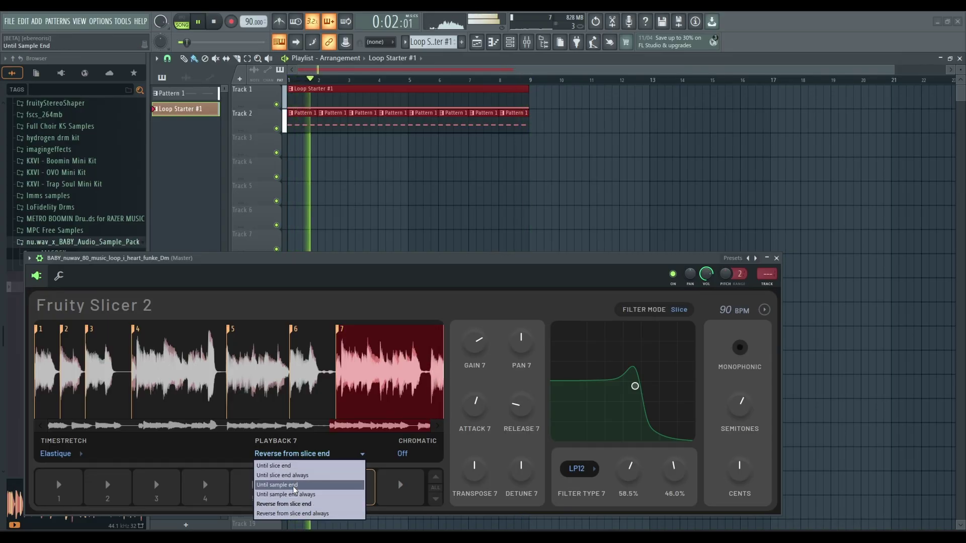
left_click(295, 467)
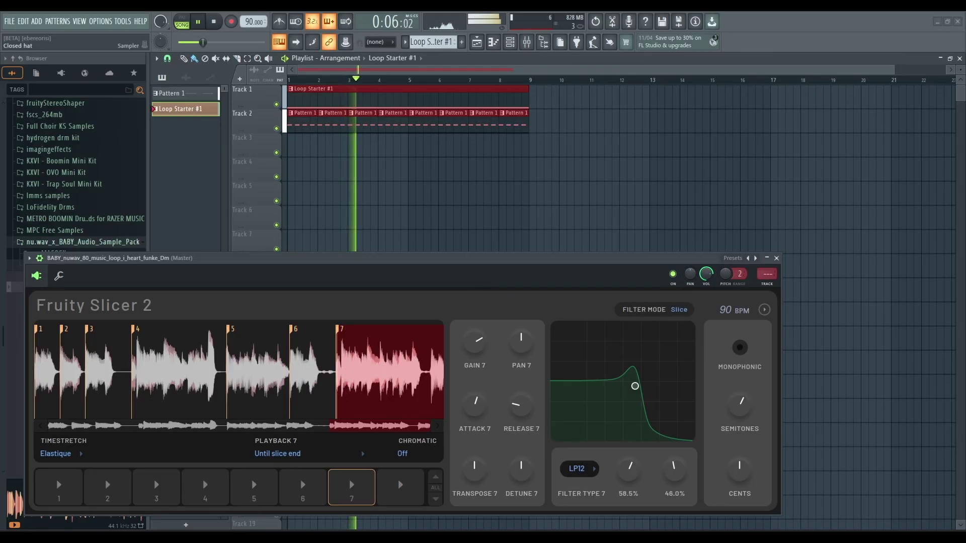
Step: Set the Fruity Slicer 2 channel volume to 86% and transpose slice 7 down by about 14 semitones
left_click_drag(706, 274, 707, 272)
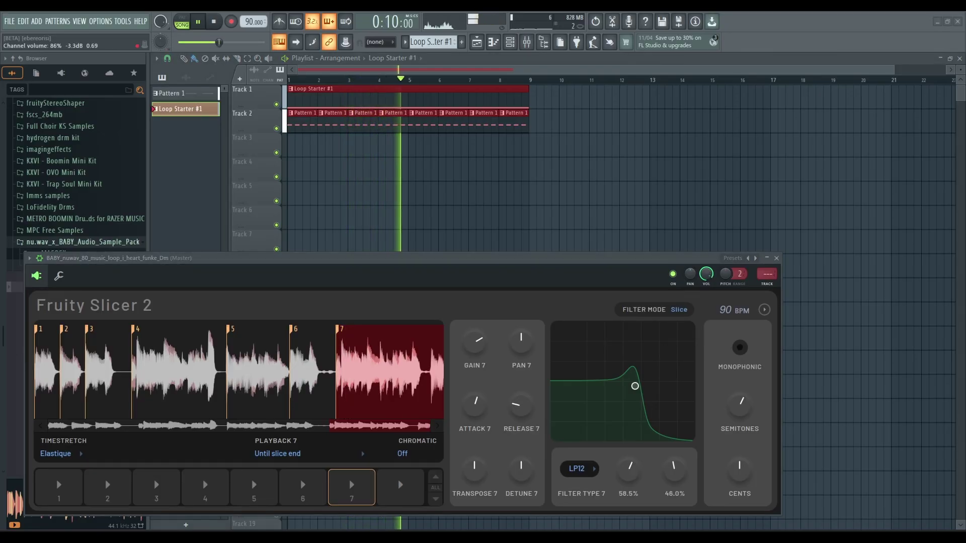
left_click_drag(474, 469, 487, 486)
scroll(481, 466, "up", 3)
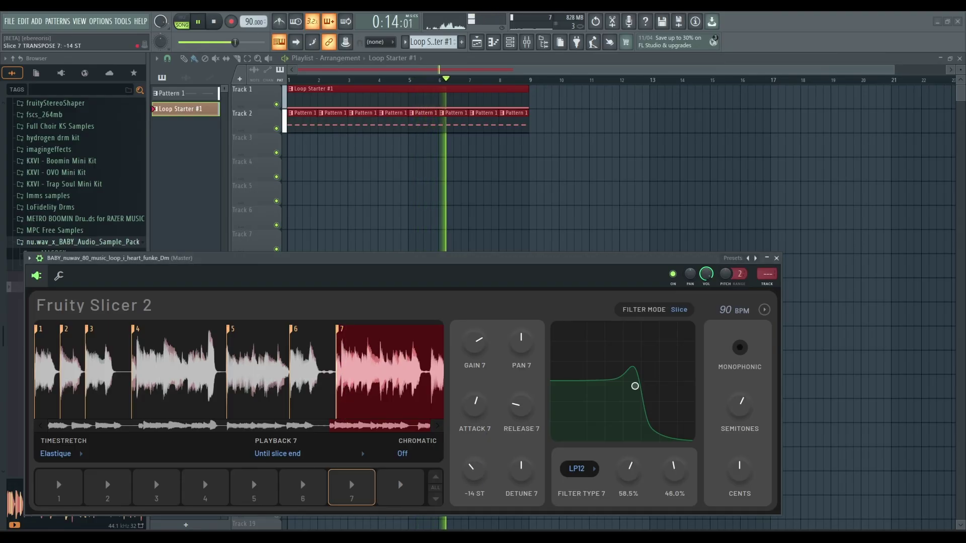
scroll(473, 467, "down", 3)
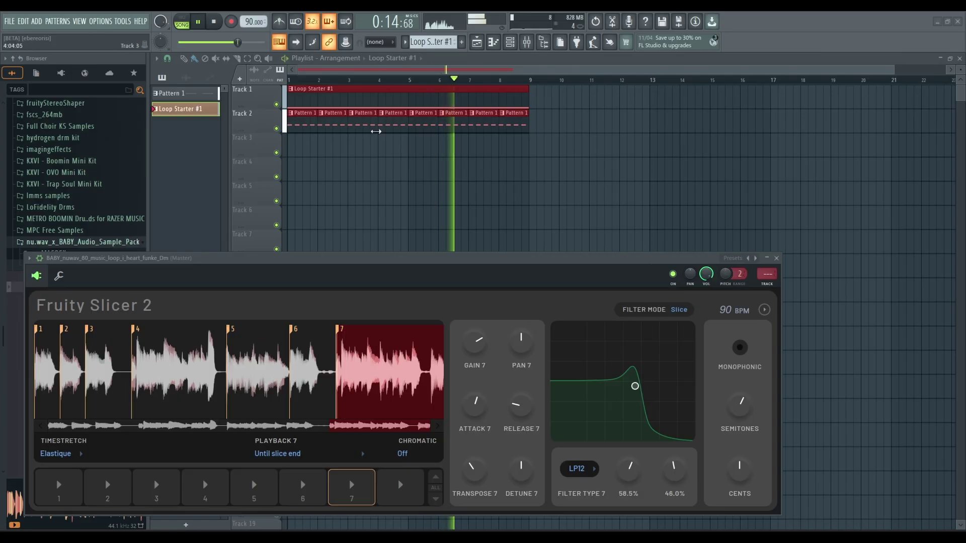
Step: Stop the song and split the Loop Starter #1 pattern into separate drums, melody and percussion patterns
key("space")
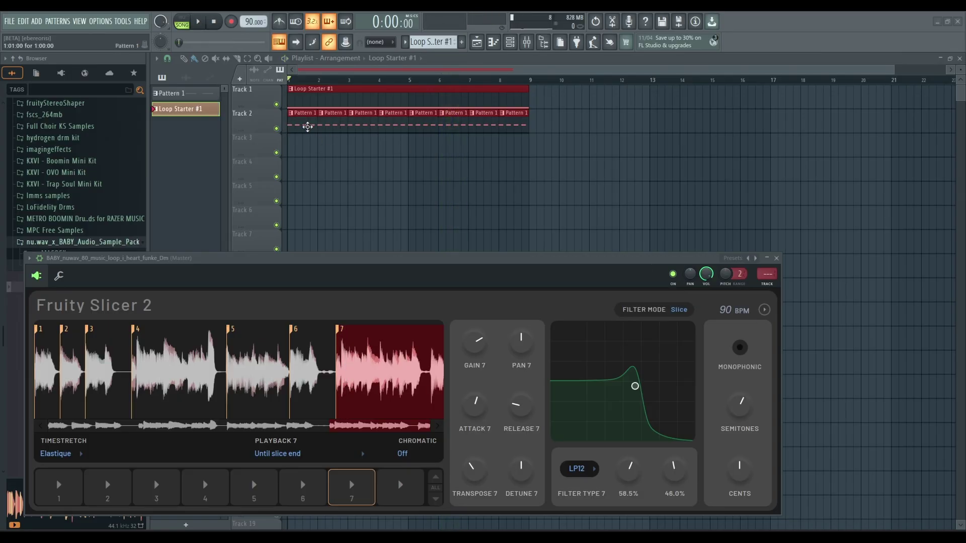
right_click(174, 109)
left_click(214, 284)
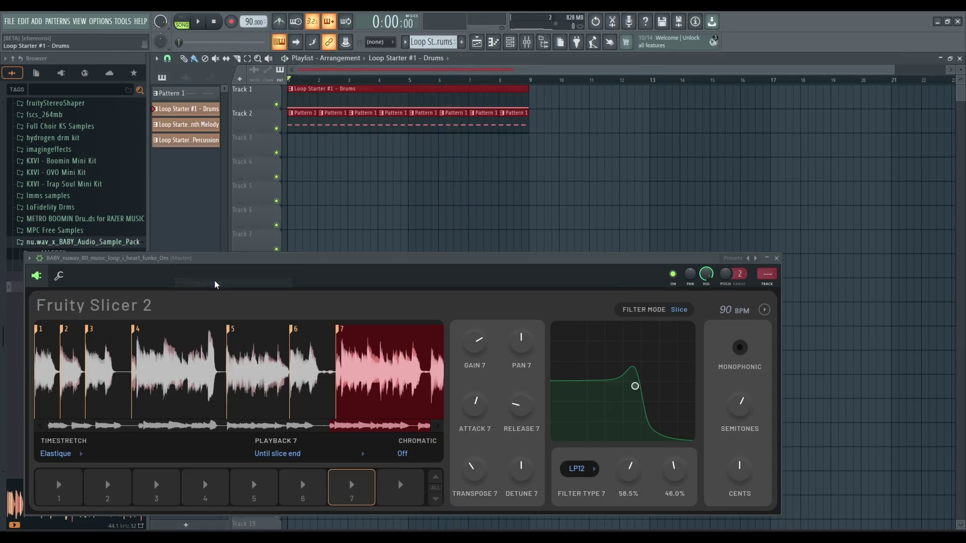
Step: Clear the playlist, place Loop Starter #1 - Drums on Track 1 and Pattern 1 on Track 2 at bar 1, and briefly audition them
mouse_move(304, 127)
left_mouse_down()
mouse_move(555, 121)
mouse_move(509, 108)
left_mouse_up()
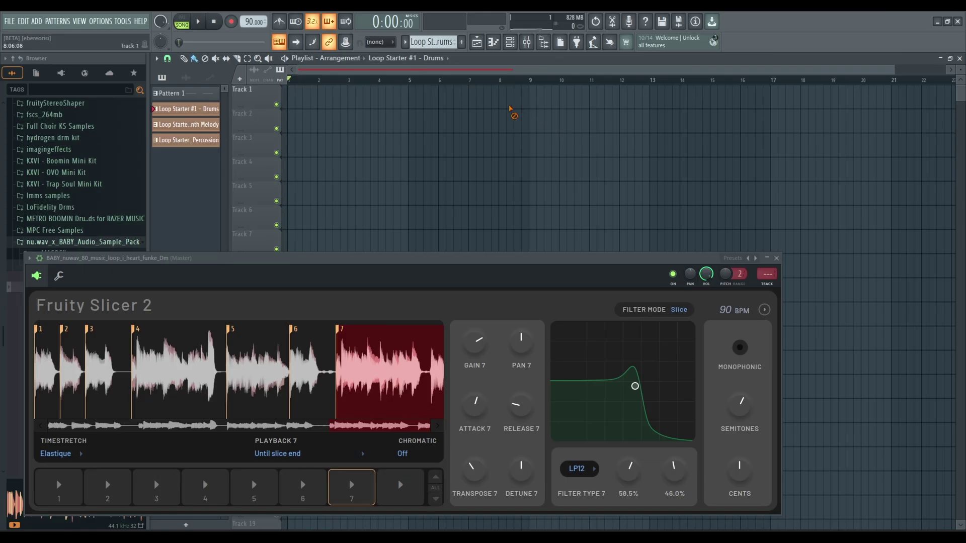
left_click_drag(192, 118, 316, 82)
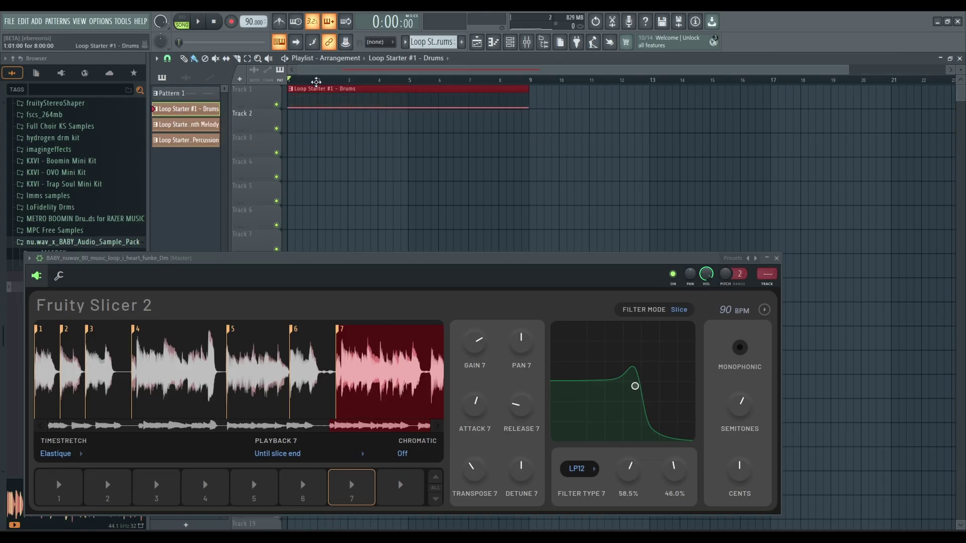
left_click_drag(179, 93, 302, 119)
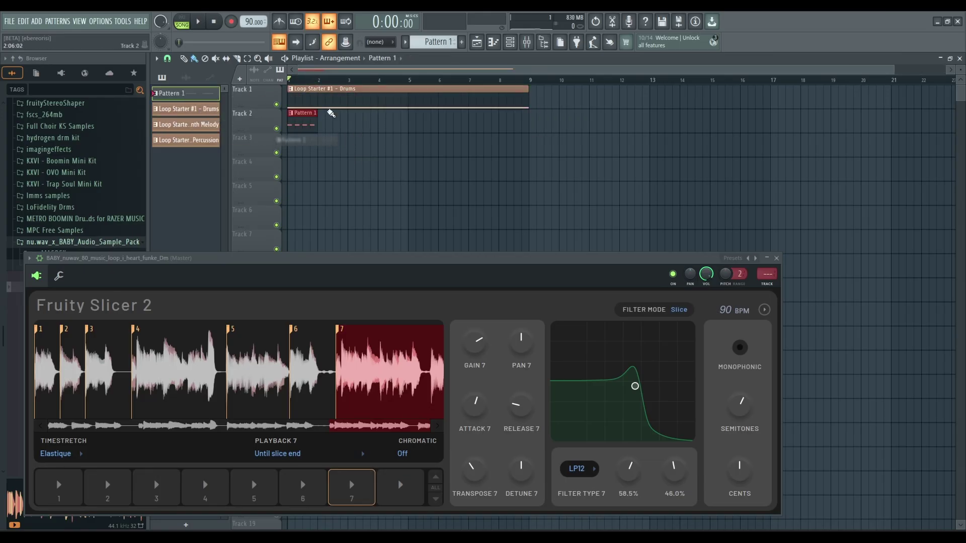
key("space")
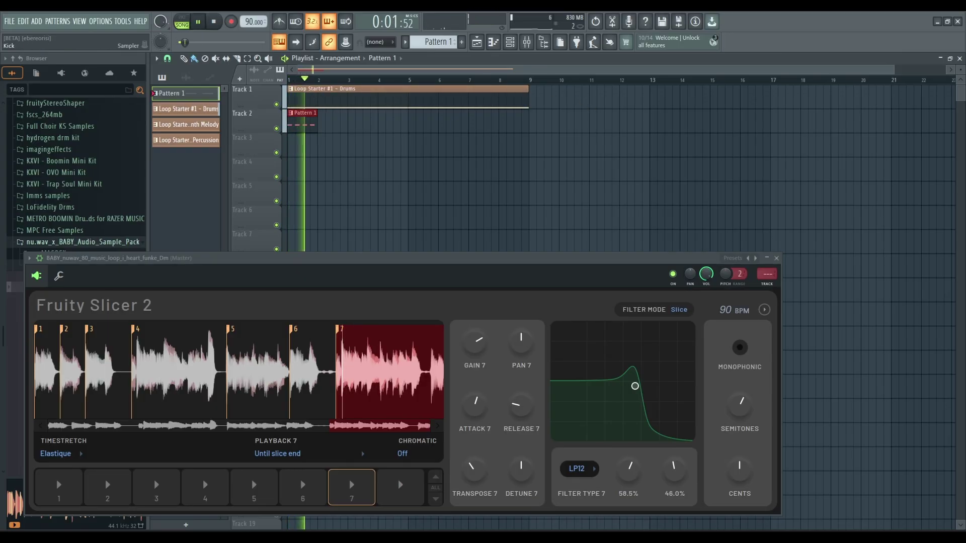
key("space")
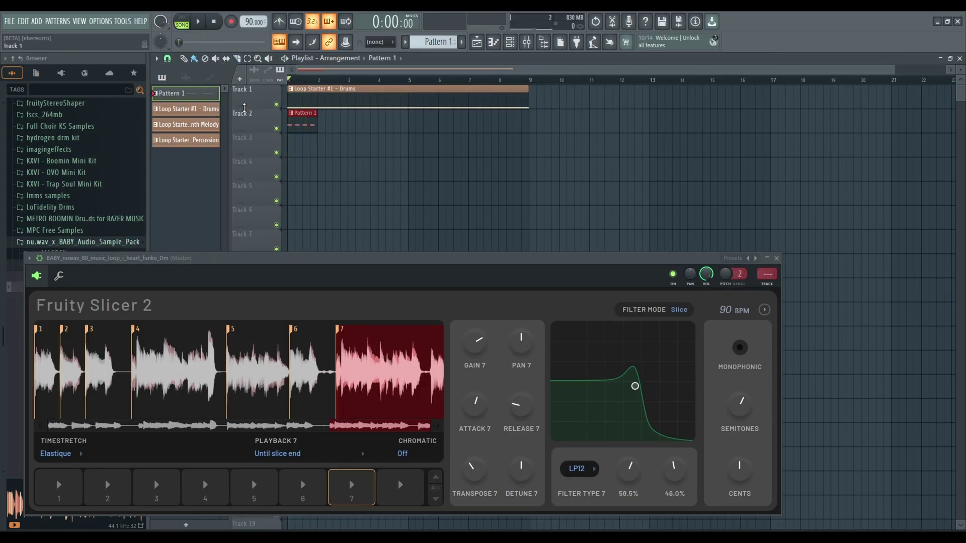
Step: Make Track 1 taller, inspect the Loop Starter #1 - Drums clip in the piano roll, and audition the song briefly
left_click_drag(244, 107, 244, 194)
double_click(360, 158)
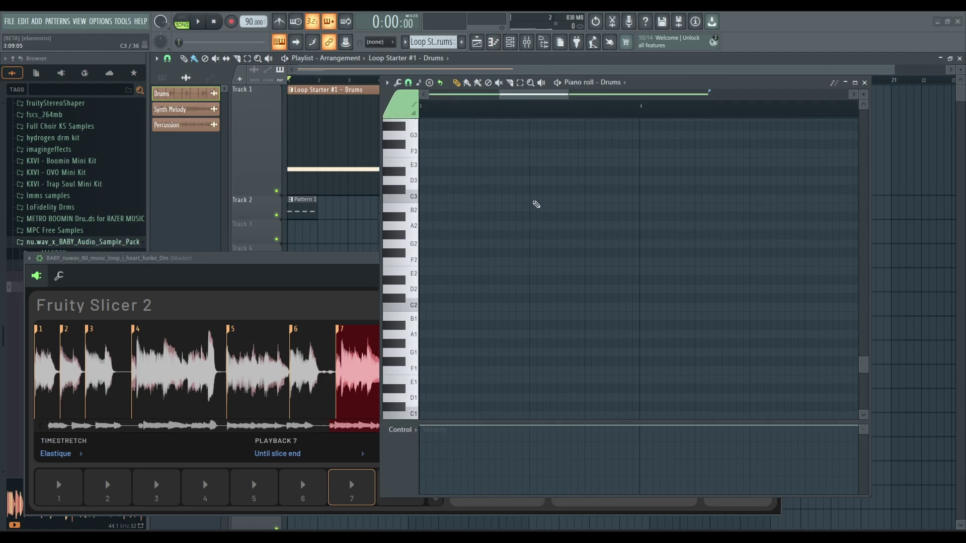
scroll(536, 204, "up", 8)
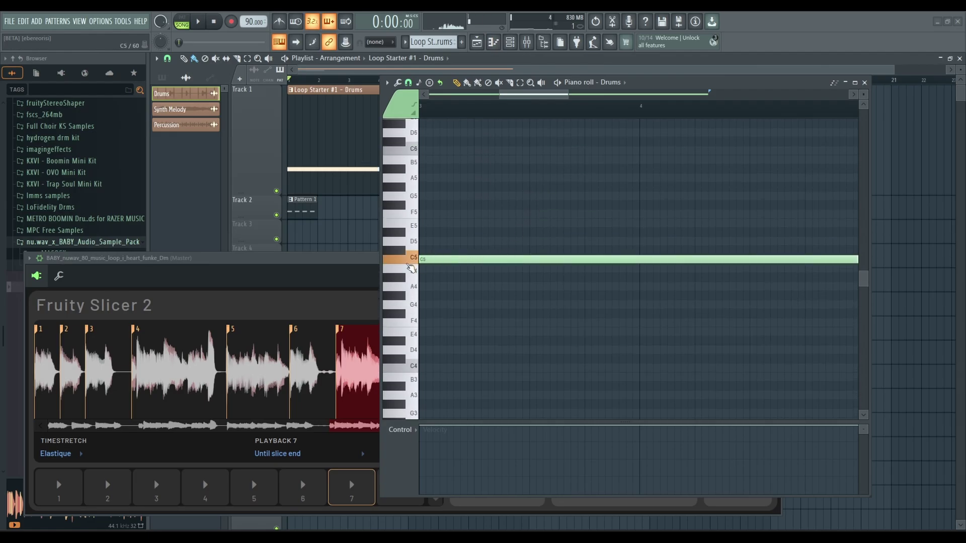
left_click(864, 82)
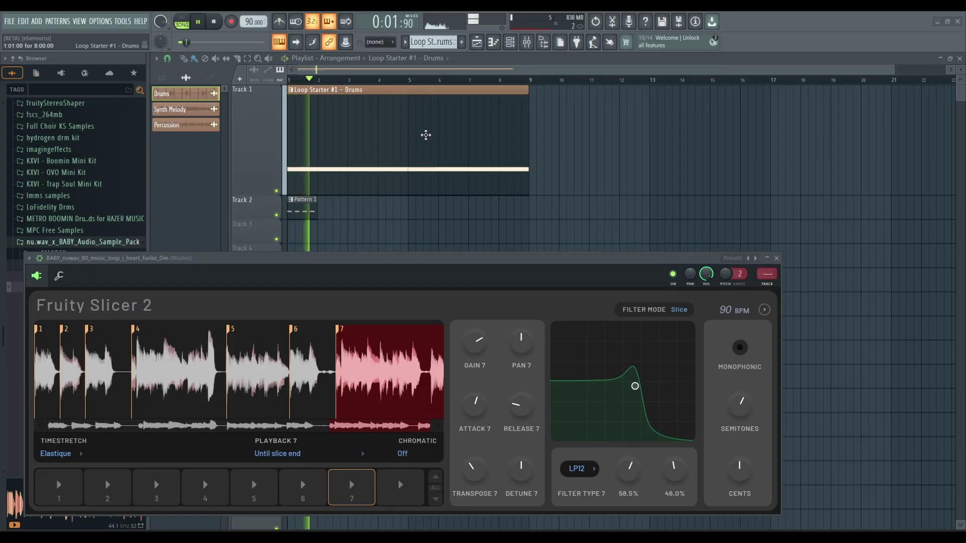
key("space")
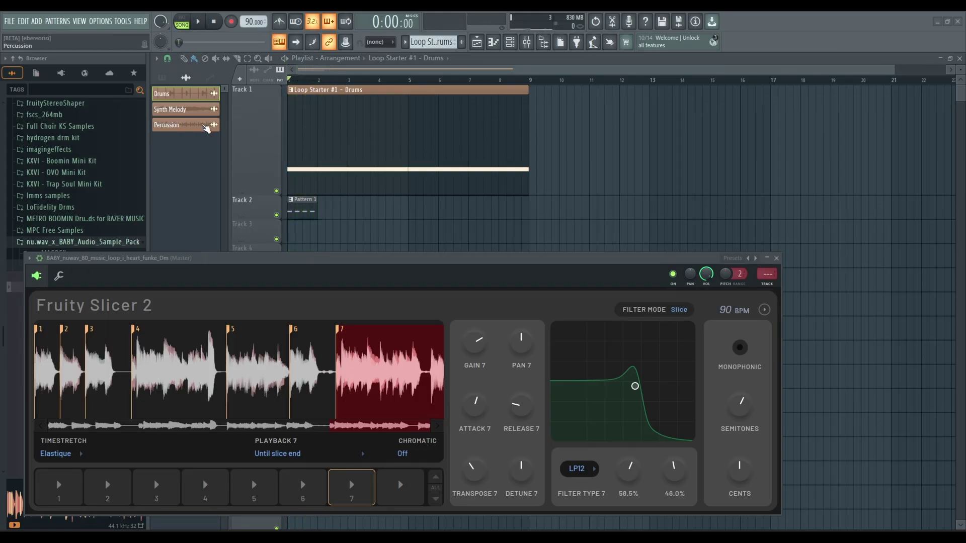
Step: Replace the drums and Pattern 1 clips with the Synth Melody audio clip at bar 1 on Track 1, and play it
right_click(311, 132)
left_click_drag(184, 115, 262, 136)
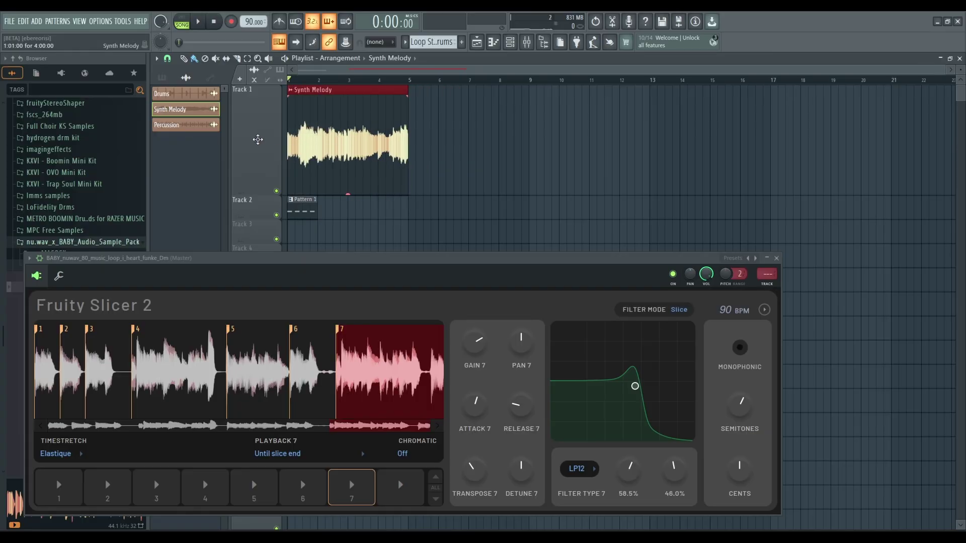
key("space")
key("space")
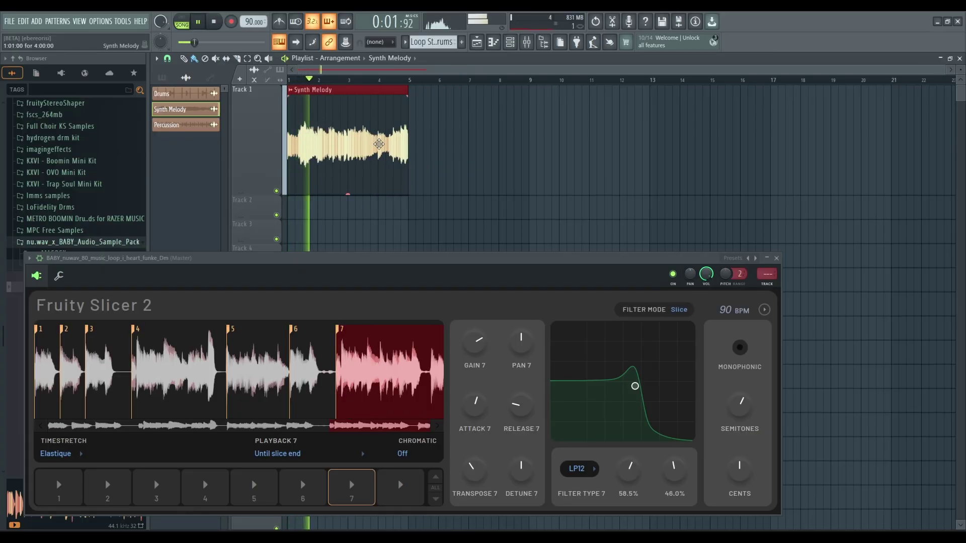
Step: Repeat Synth Melody at bar 5 on Track 1, try a Percussion audio clip on Track 2 and delete it, and restart playback
left_click_drag(194, 125, 599, 146)
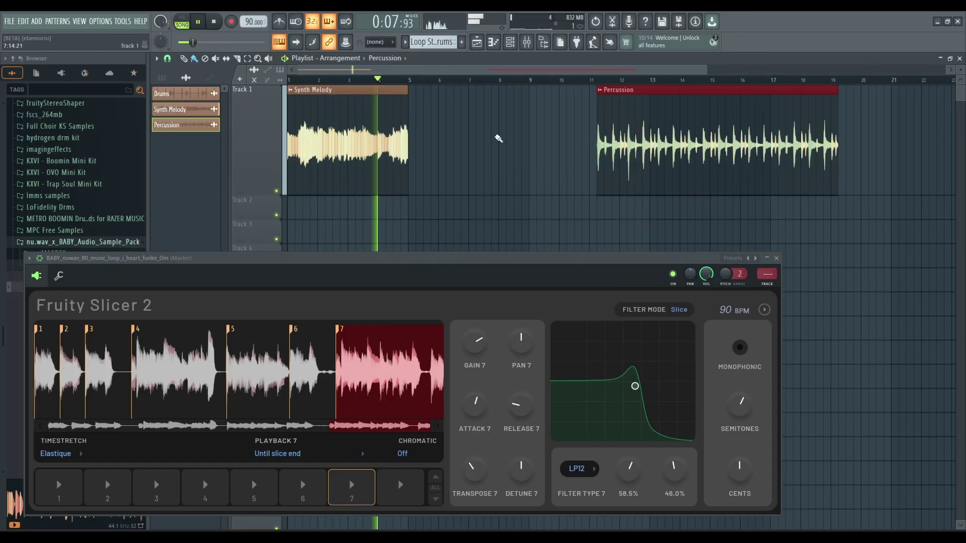
left_click_drag(671, 146, 491, 207)
key("ctrl+b")
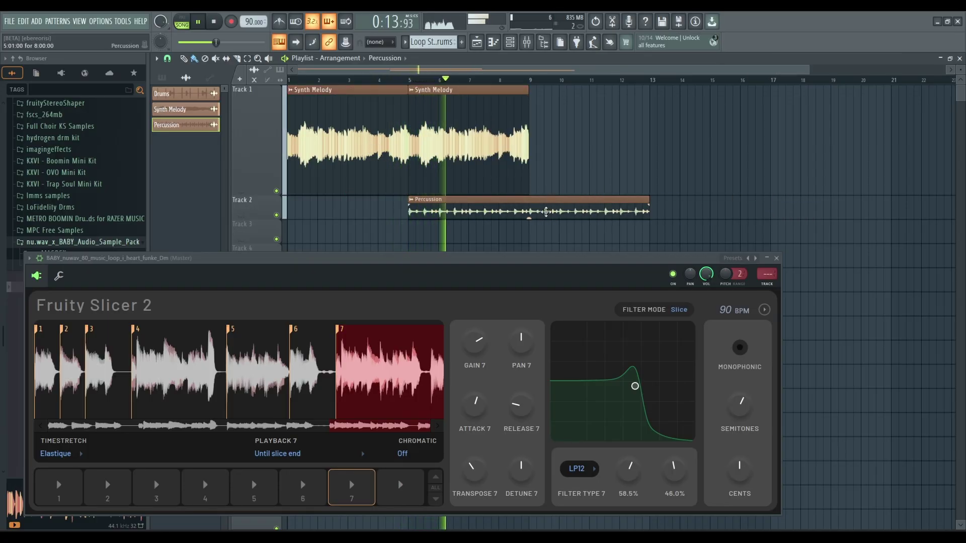
right_click(546, 212)
key("space")
key("space")
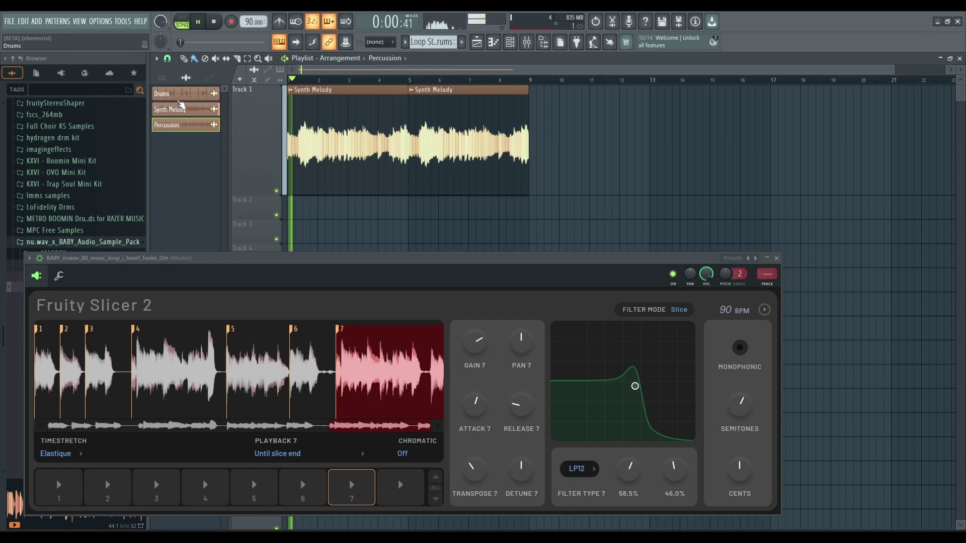
Step: Place Pattern 1 at bar 5 on Track 2, make the track taller, and repeat the clip through bar 8
left_click(162, 78)
left_click_drag(189, 93, 415, 212)
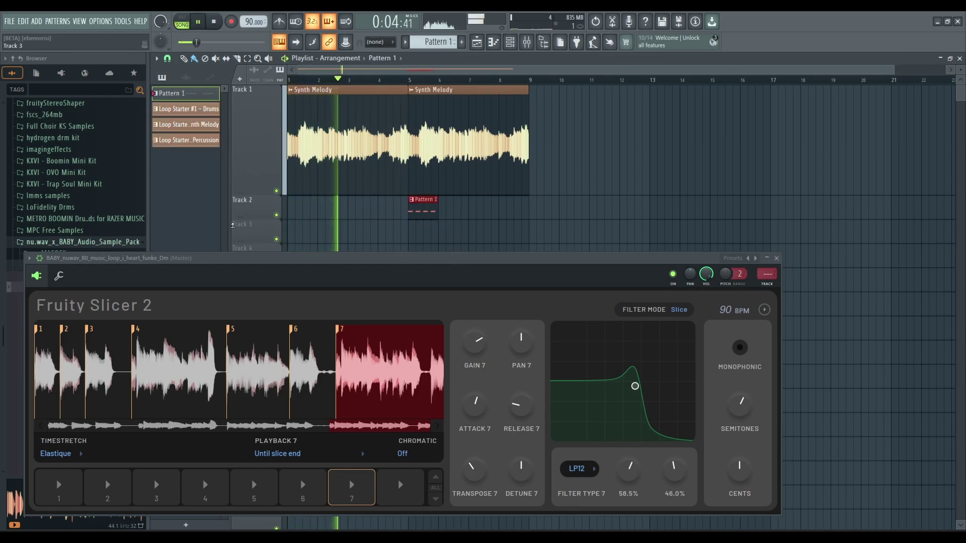
left_click_drag(233, 225, 233, 241)
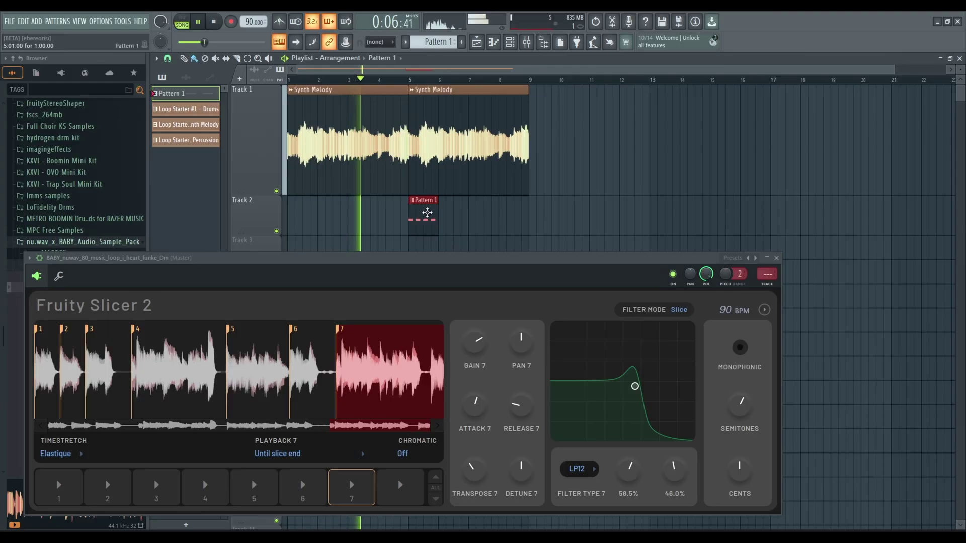
key("ctrl+b")
key("ctrl+b")
key("ctrl+b")
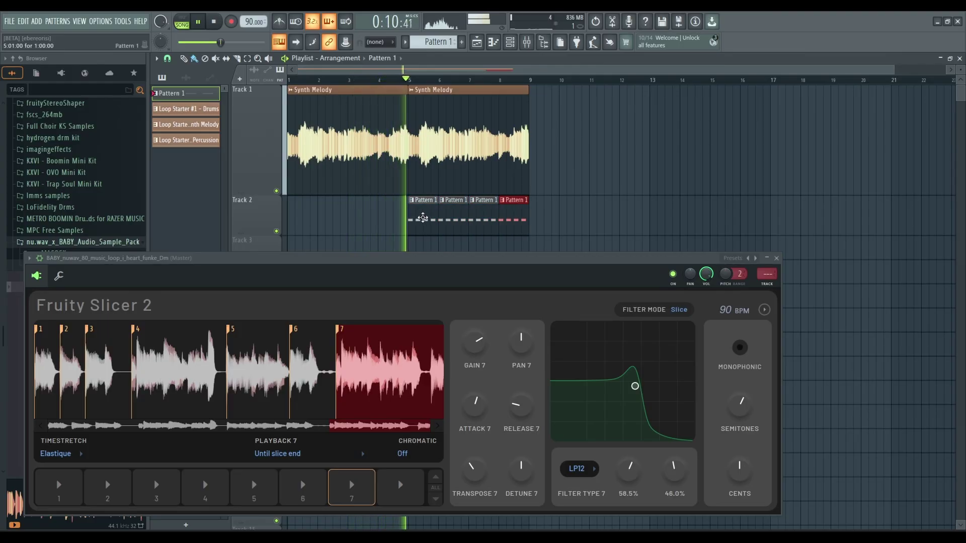
Step: Delete the Pattern 1 clips at bars 5, 6 and 7 on Track 2
right_click(424, 215)
right_click(446, 215)
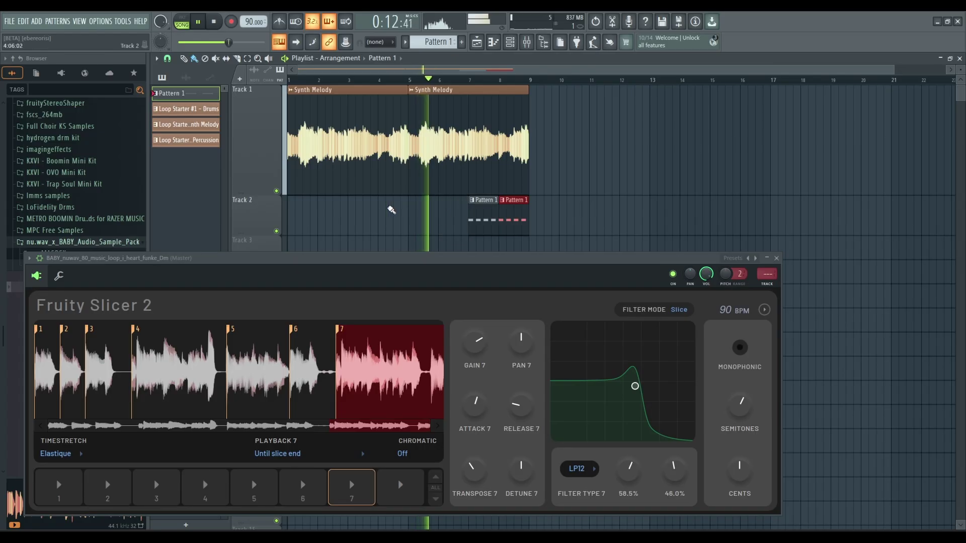
right_click(477, 213)
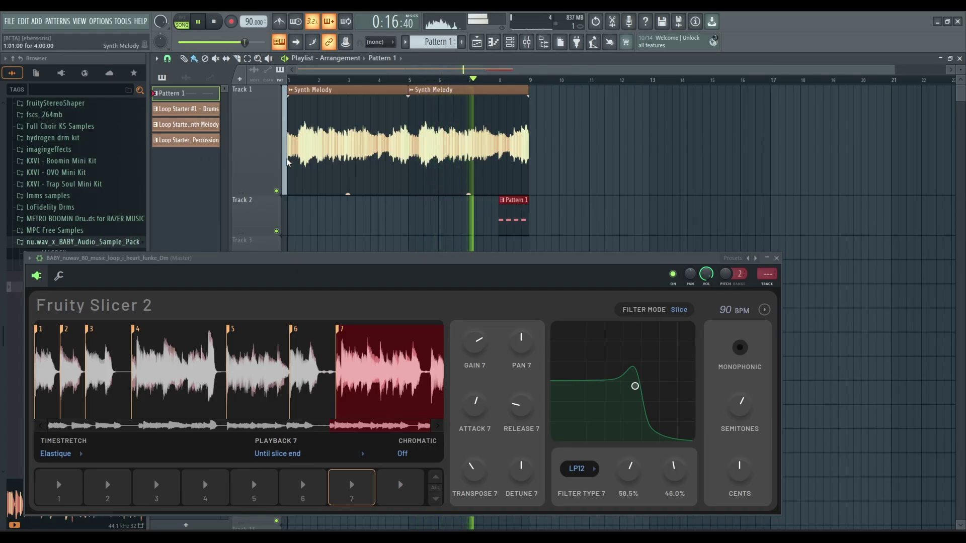
Step: Stop playback, place the Loop Starter #1 - Drums pattern at bar 9 on Track 3, and repeat Synth Melody at bar 9
left_click_drag(186, 109, 539, 153)
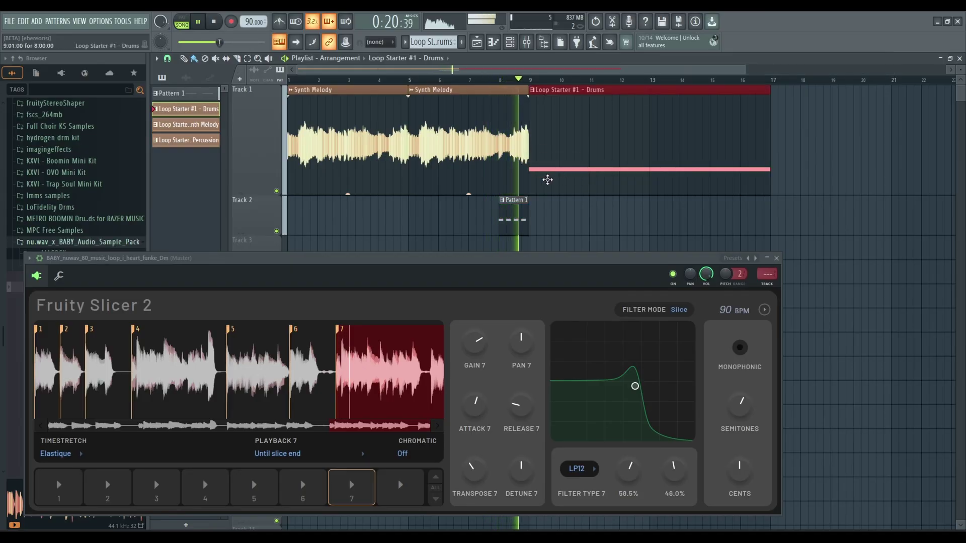
key("space")
left_click_drag(545, 186, 572, 267)
left_click(519, 175)
key("ctrl+b")
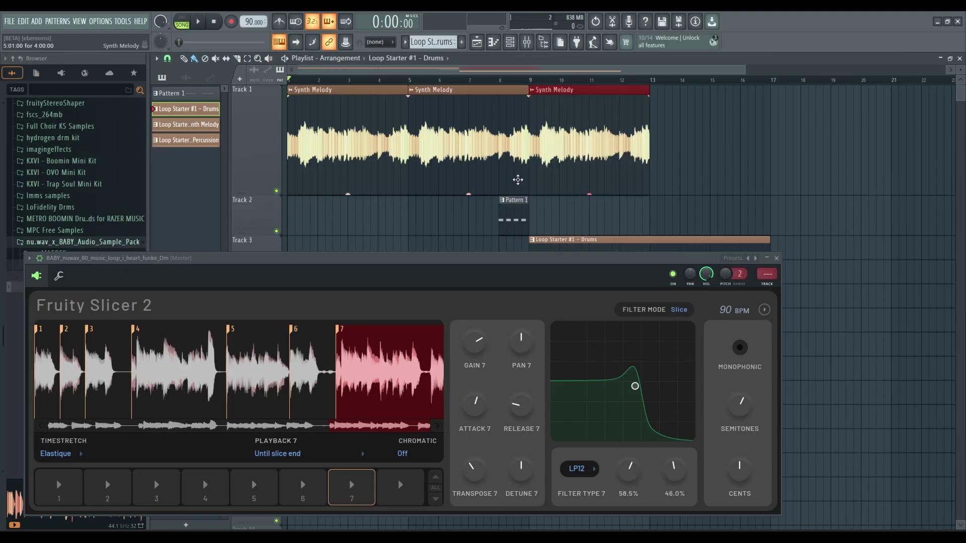
Step: Repeat Pattern 1 on Track 2 through bar 16 and add another Synth Melody clip at bar 13 on Track 1
left_click(515, 214)
key("ctrl+b")
key("ctrl+b")
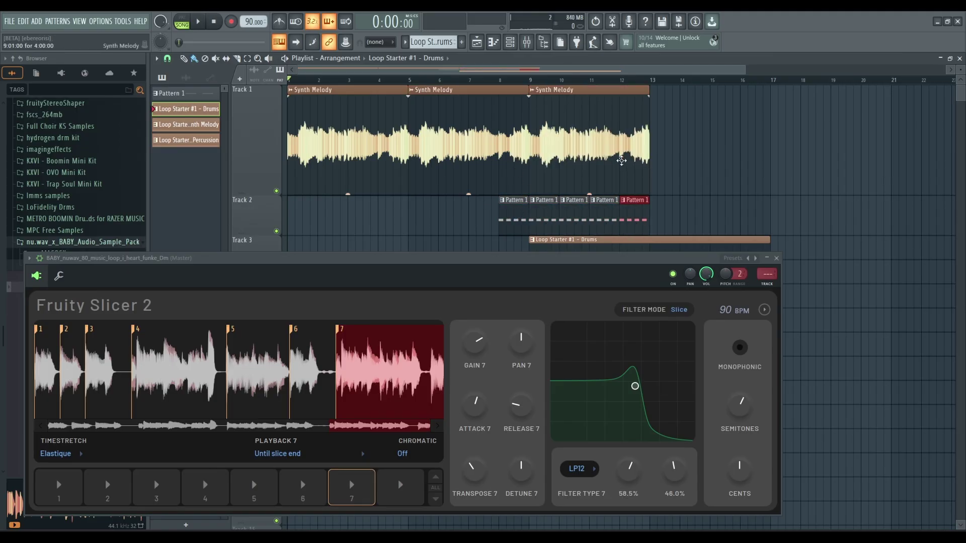
key("ctrl+b")
left_click(621, 160)
key("ctrl+b")
left_click(656, 218)
key("ctrl+b")
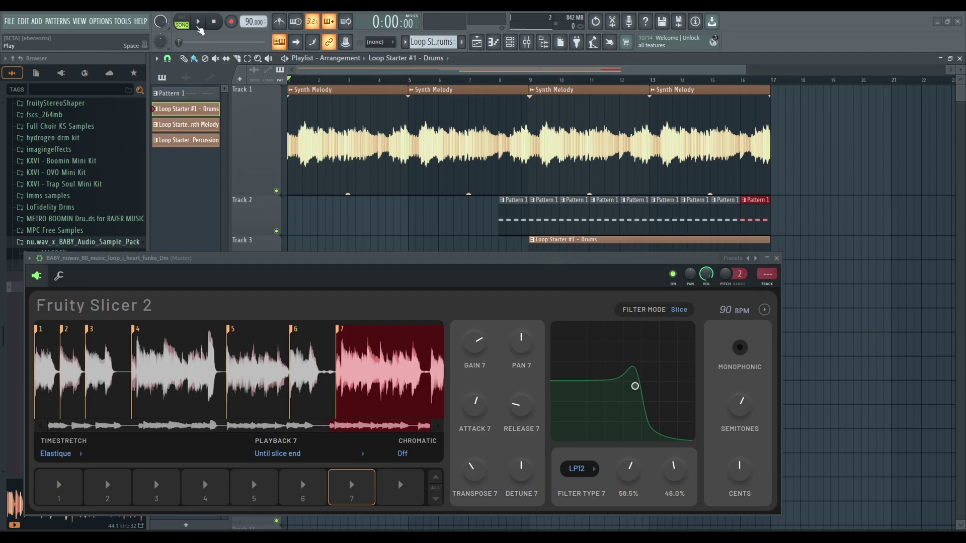
Step: Start playback, move the Fruity Slicer 2 window clear of the tracks, and place the Percussion pattern at bar 13 on Track 4
left_click(198, 23)
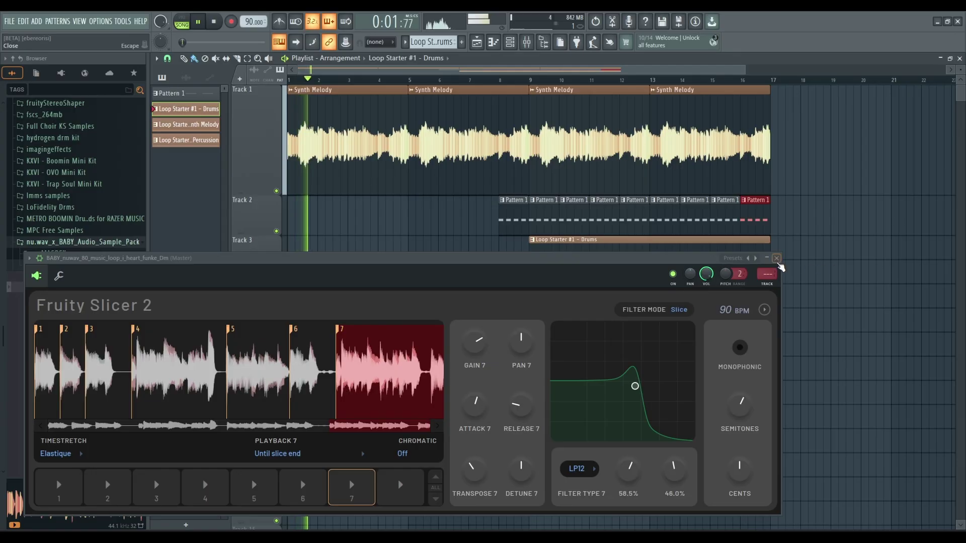
left_click_drag(638, 260, 662, 349)
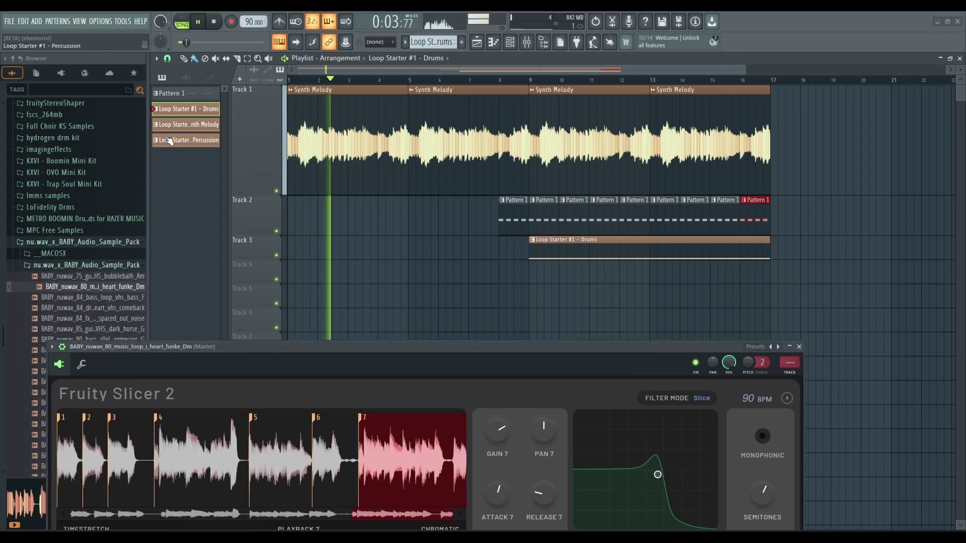
left_click_drag(170, 141, 590, 270)
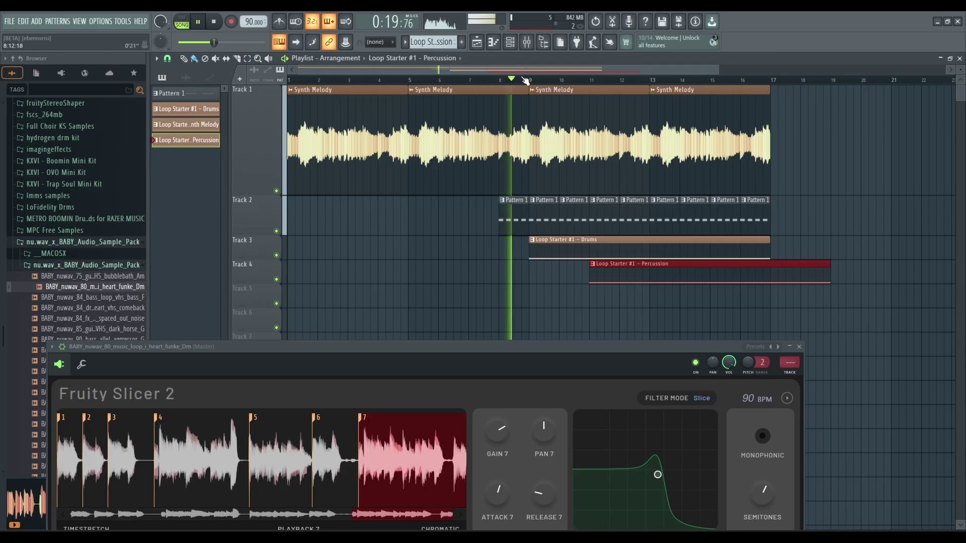
scroll(525, 80, "up", 4)
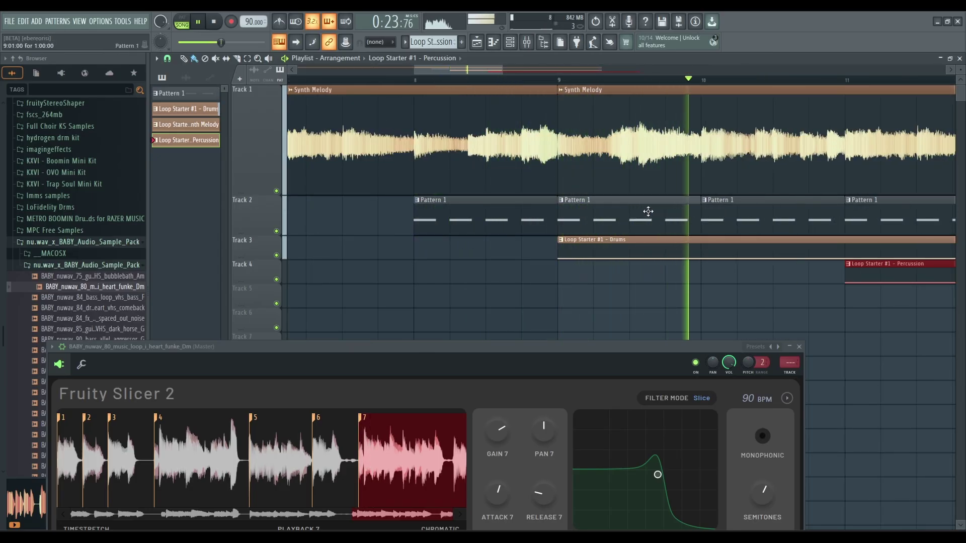
scroll(662, 83, "down", 4)
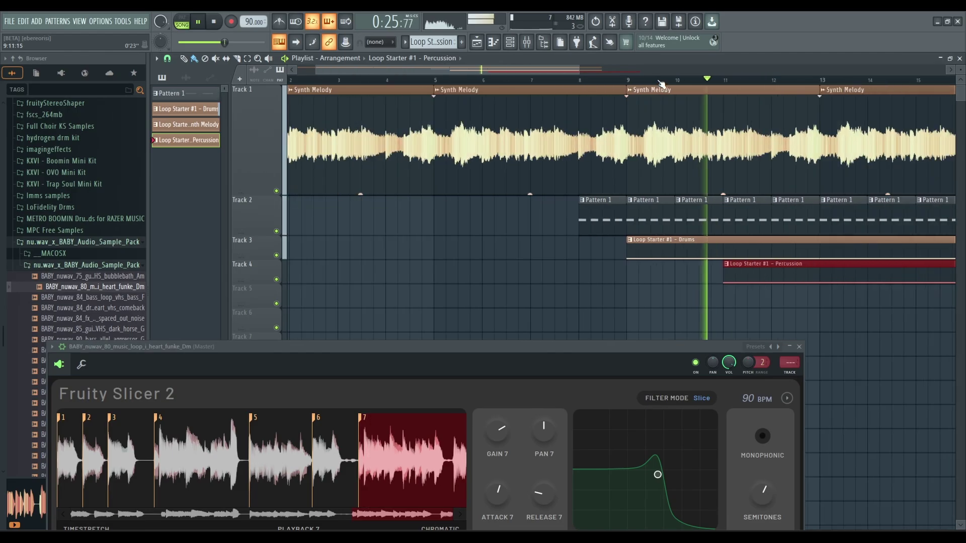
right_click(785, 274)
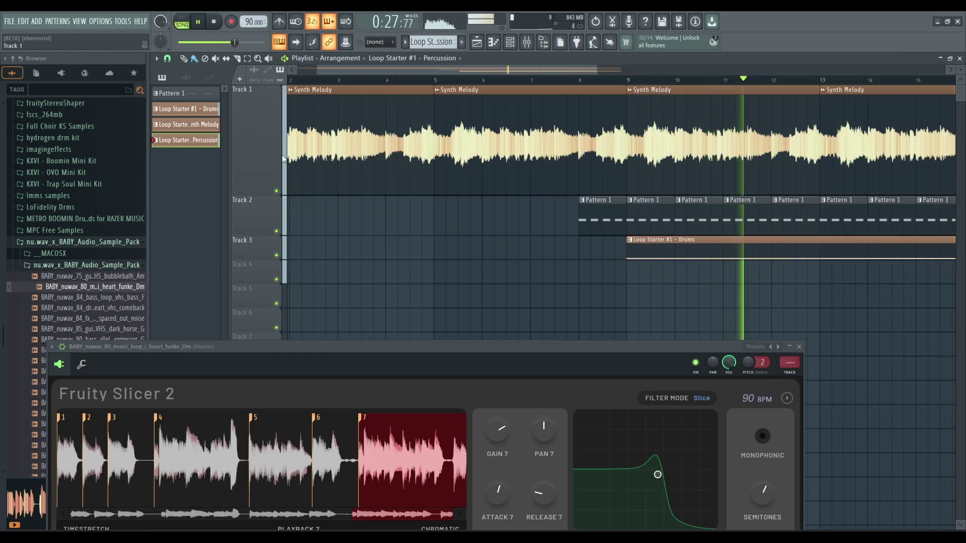
left_click_drag(186, 139, 825, 272)
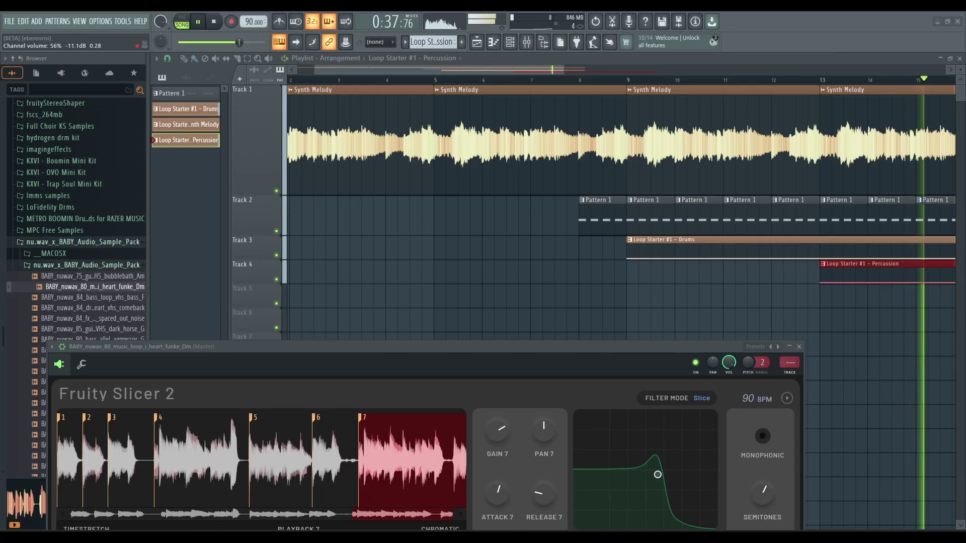
Step: Bring the Fruity Slicer 2 window back up, stop the song, and open the plugin's online manual page in the browser
left_click_drag(514, 346, 528, 267)
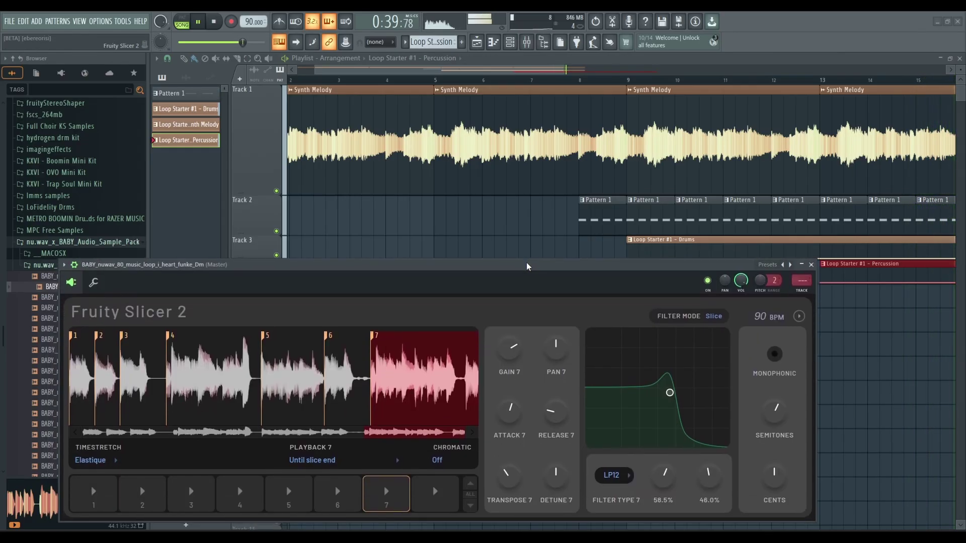
scroll(572, 87, "down", 5)
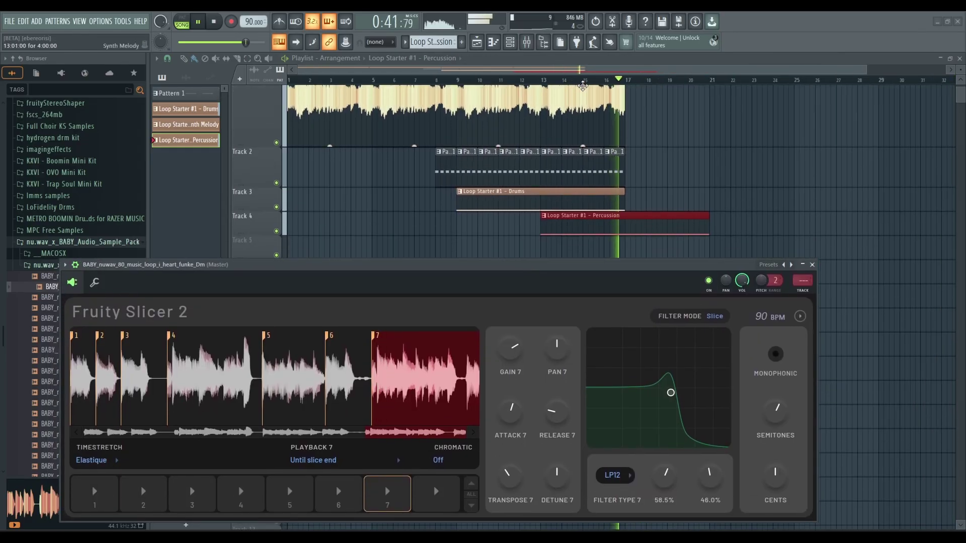
key("space")
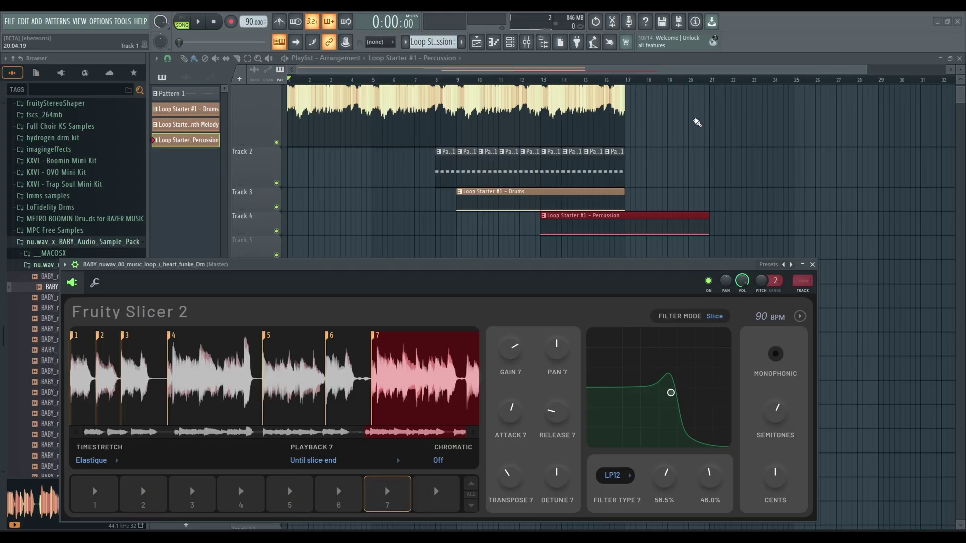
left_click_drag(197, 268, 220, 207)
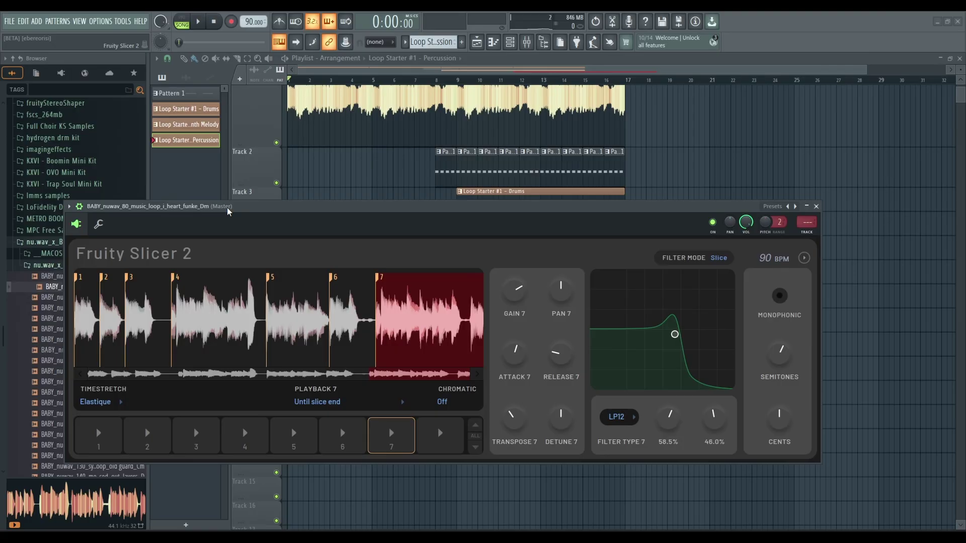
key("F1")
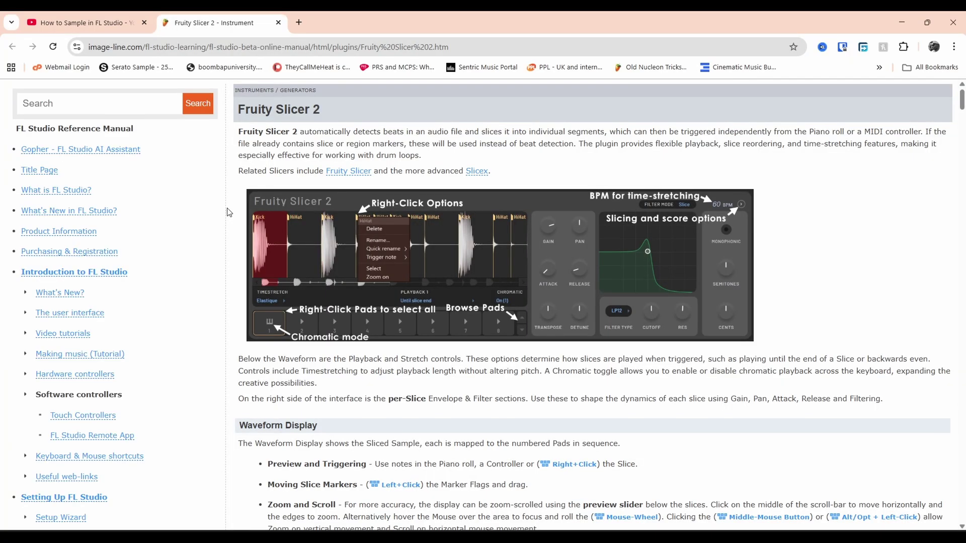
Step: Read through the playback and slice control sections of the Fruity Slicer 2 manual page, return to its beginning, and minimize the browser
scroll(637, 251, "down", 20)
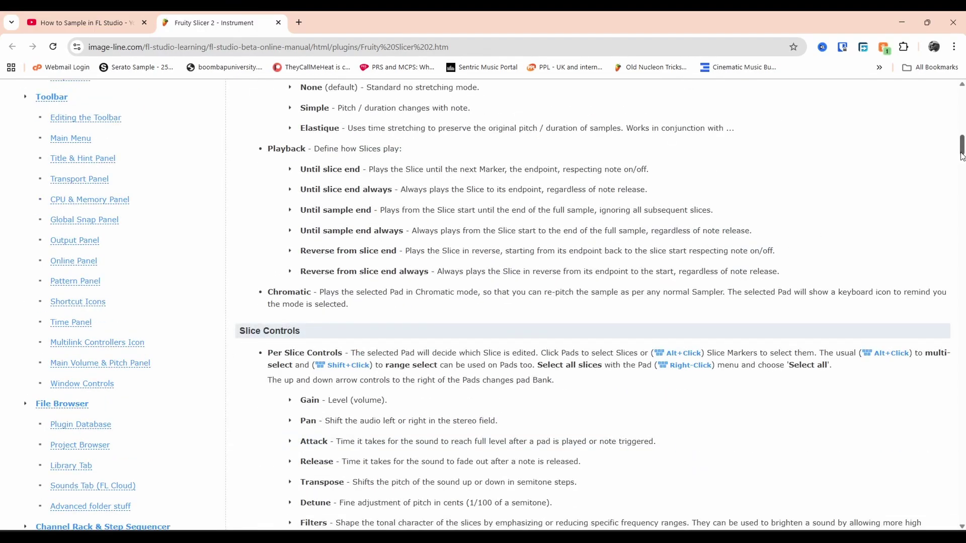
left_click_drag(962, 155, 963, 49)
left_click(903, 22)
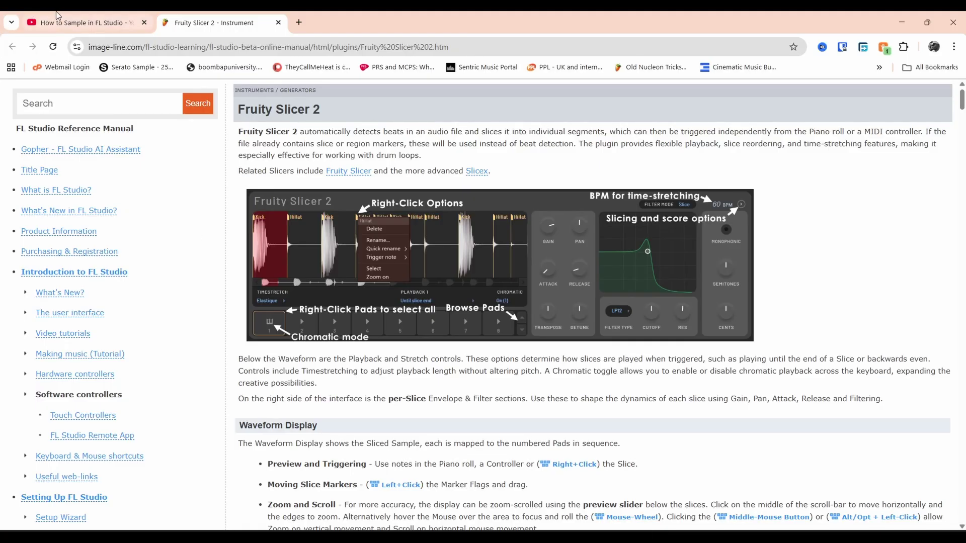
Step: Look through the videos in the How to Sample in FL Studio playlist on YouTube and switch back to FL Studio
left_click(60, 20)
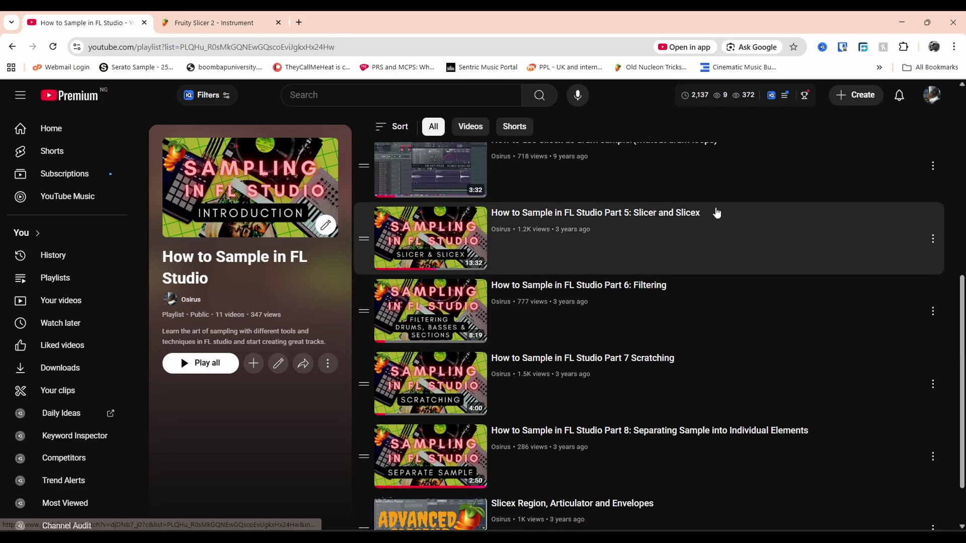
scroll(749, 267, "up", 8)
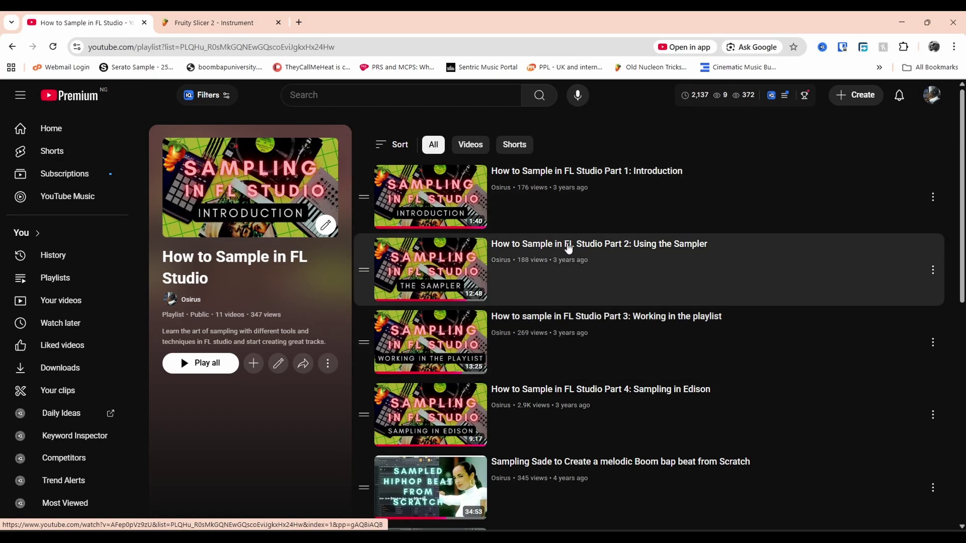
scroll(572, 255, "down", 2)
scroll(572, 255, "down", 6)
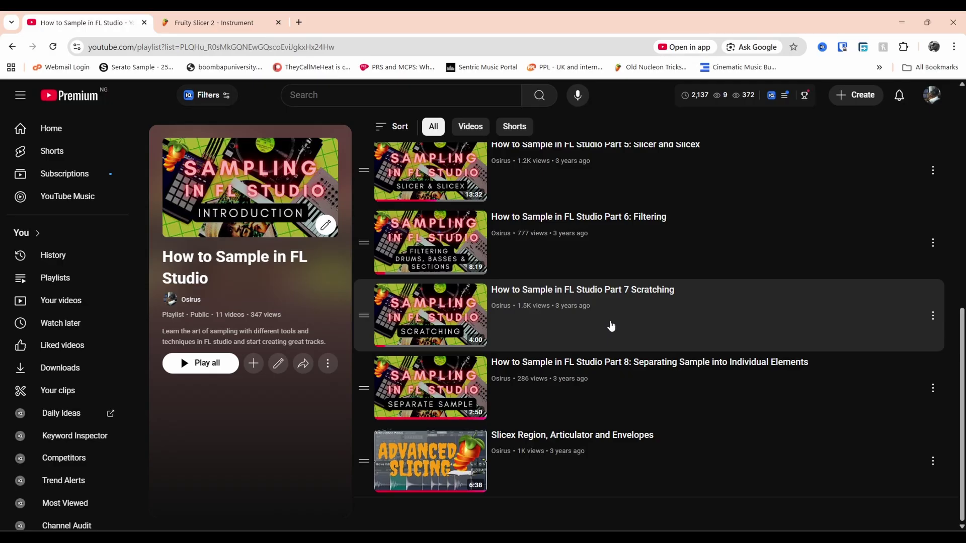
left_click(903, 23)
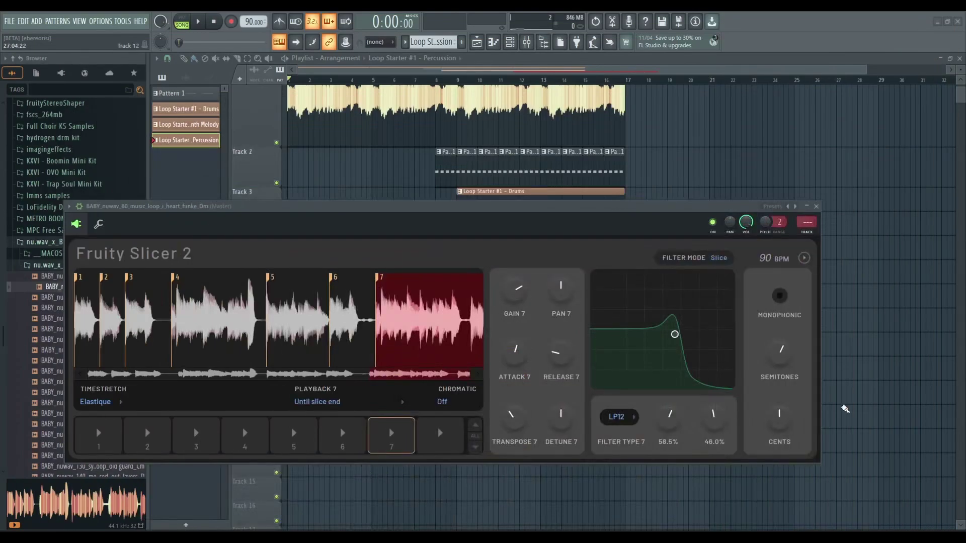